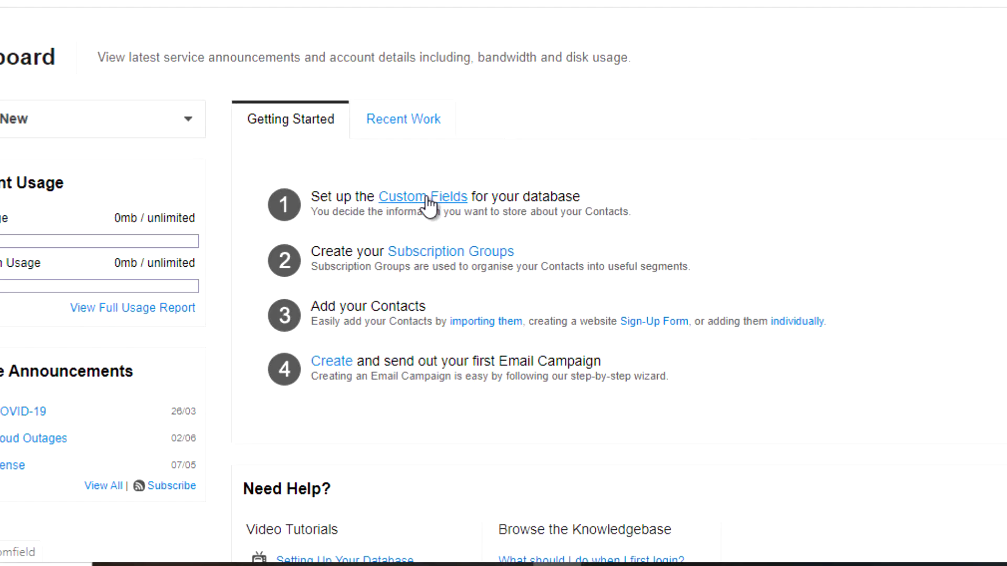
# Open the contact Custom Fields page from step 1 of the Getting Started tab.
pyautogui.click(428, 205)
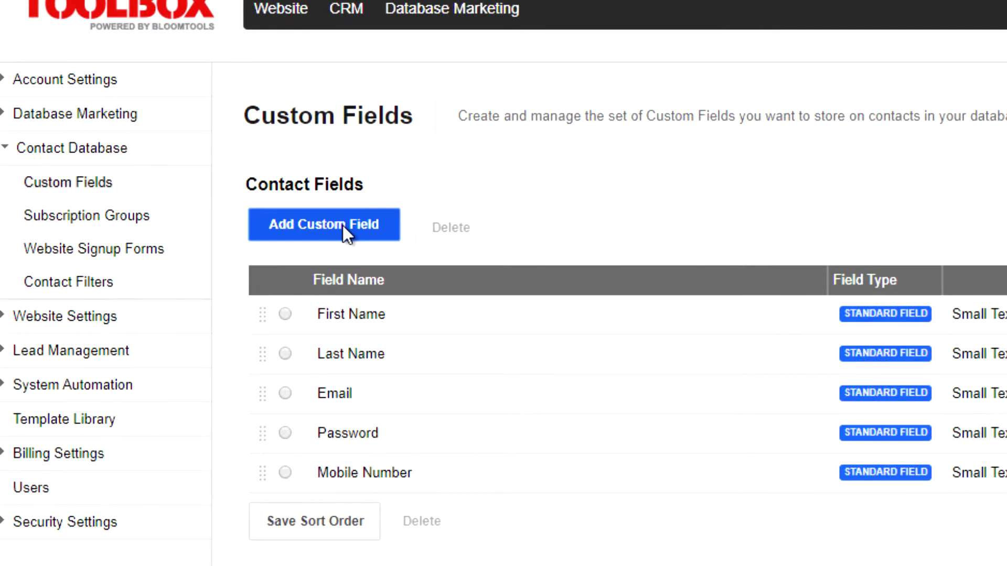
# Begin a new custom field named 'State' and bring up its Input Type choices.
pyautogui.click(342, 225)
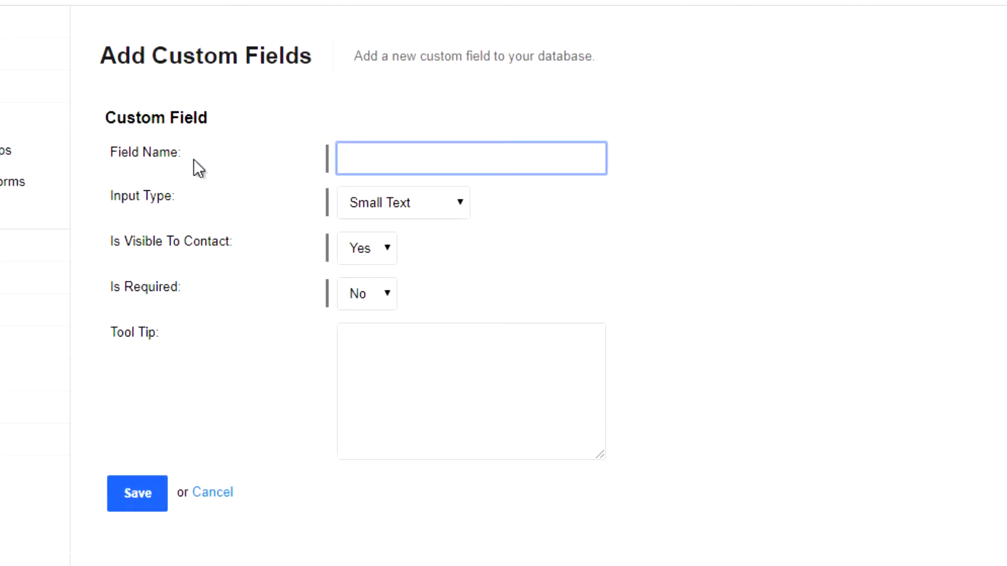
pyautogui.write('State')
pyautogui.click(373, 198)
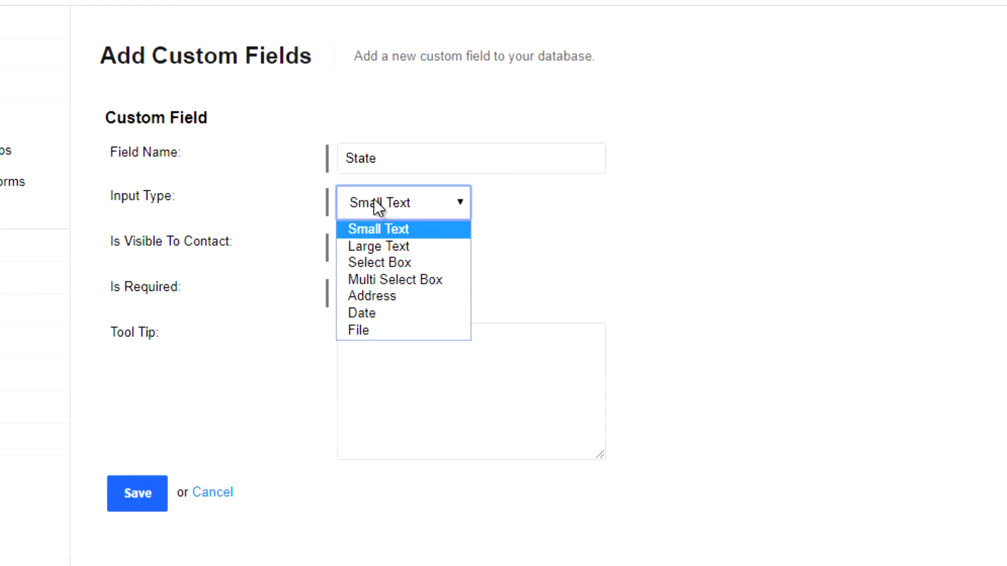
# Make State a Select Box with options NT, QLD, NSW and VIC, and save it.
pyautogui.click(394, 262)
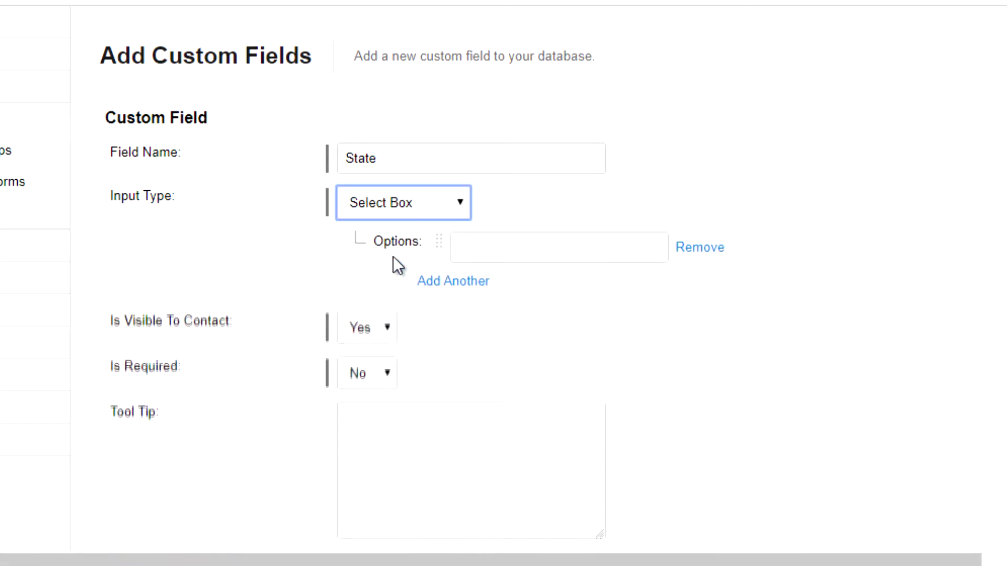
pyautogui.click(484, 251)
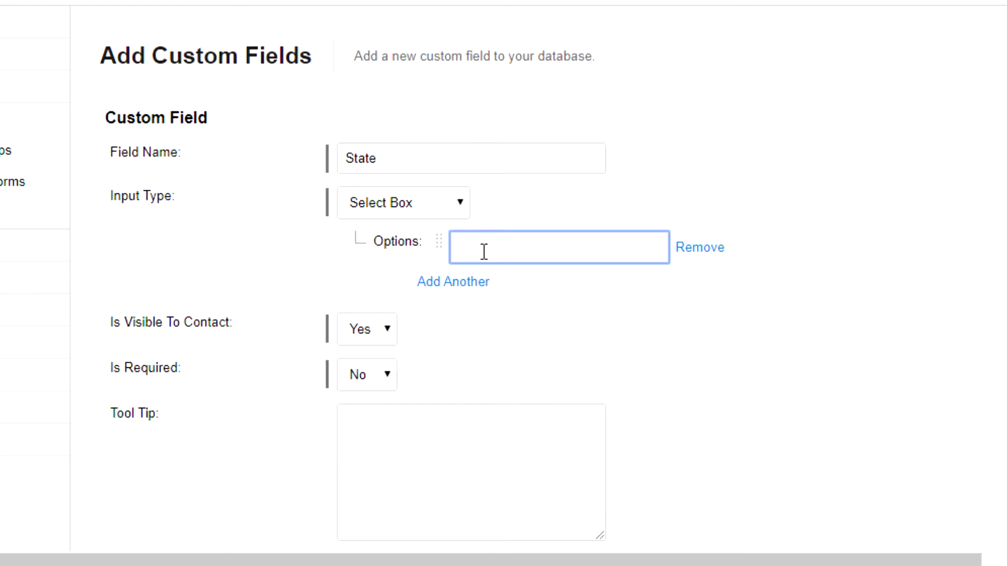
pyautogui.write('NT')
pyautogui.click(455, 283)
pyautogui.write('QL')
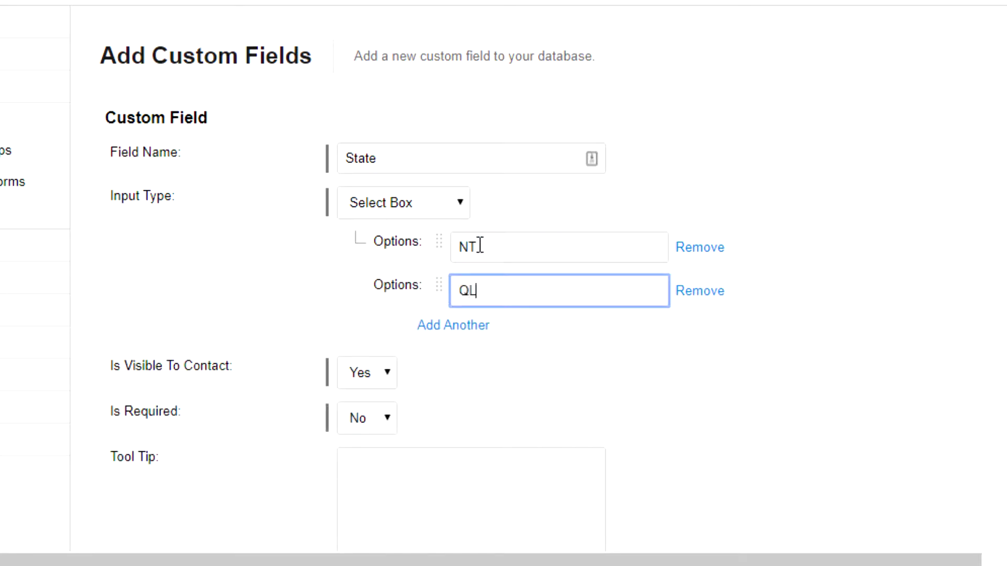
pyautogui.write('D')
pyautogui.click(463, 325)
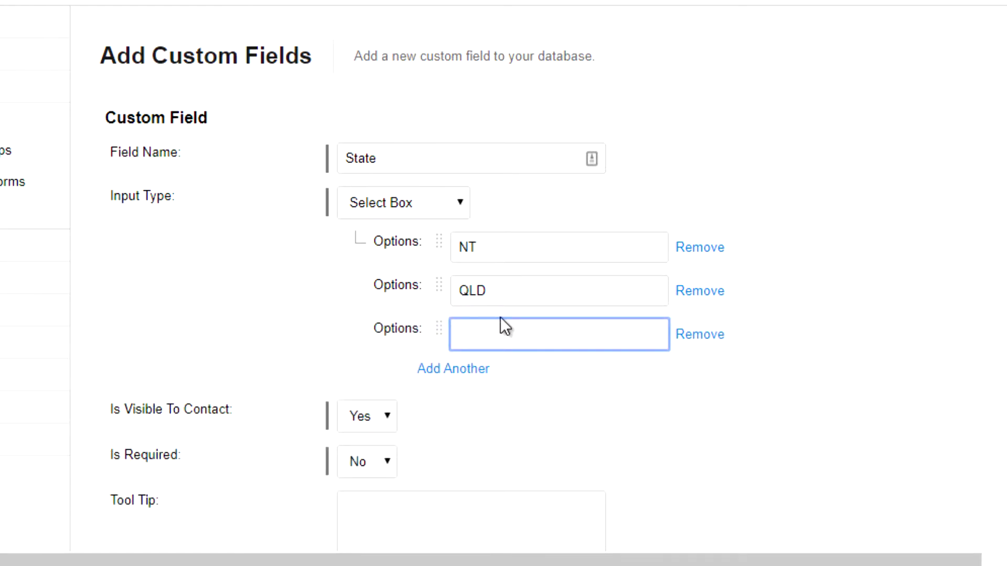
pyautogui.write('NSW')
pyautogui.click(484, 370)
pyautogui.write('VIC')
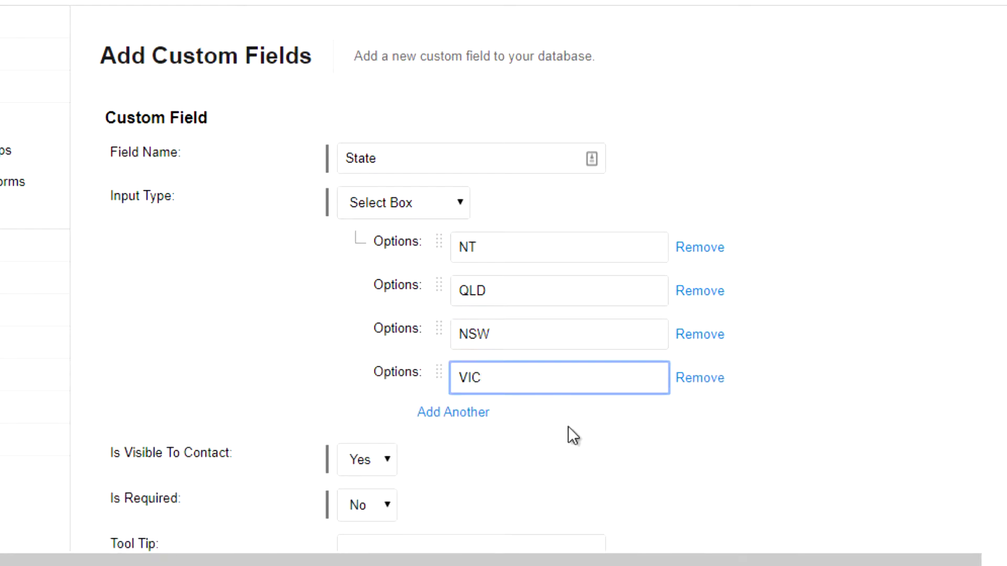
pyautogui.scroll(-4, 568, 427)
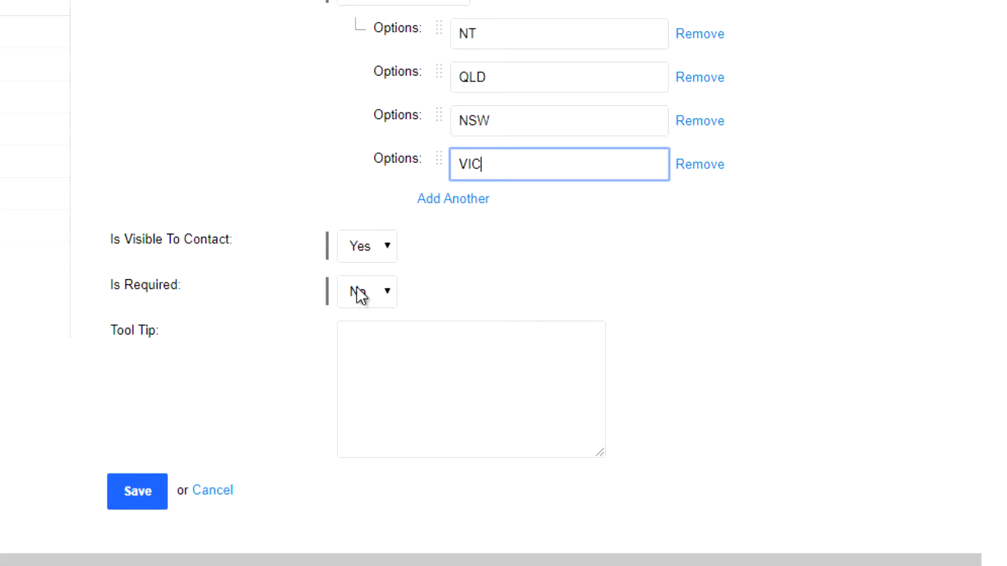
pyautogui.click(119, 491)
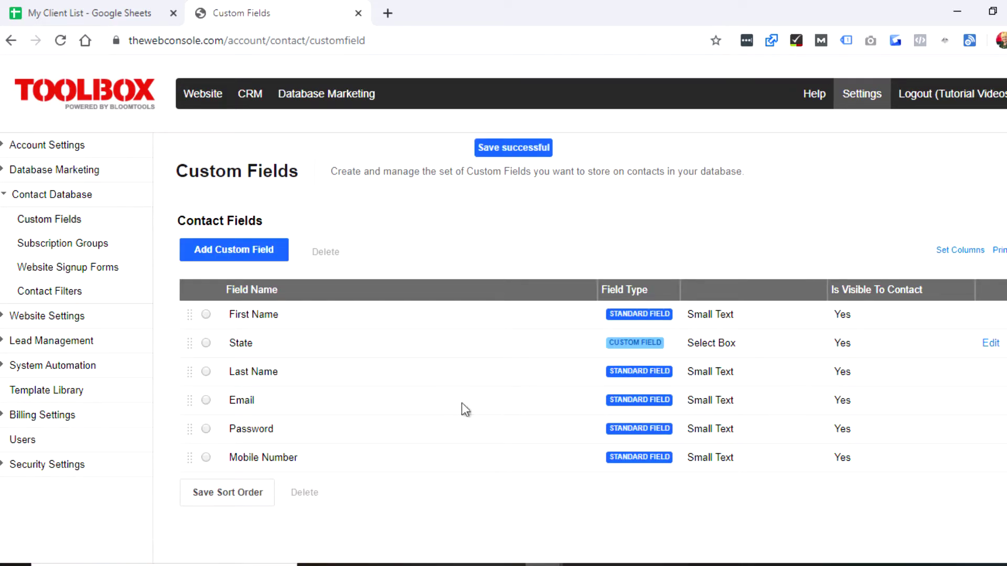
# Create a 'Business Name' custom field with the default Small Text type and save it.
pyautogui.click(231, 254)
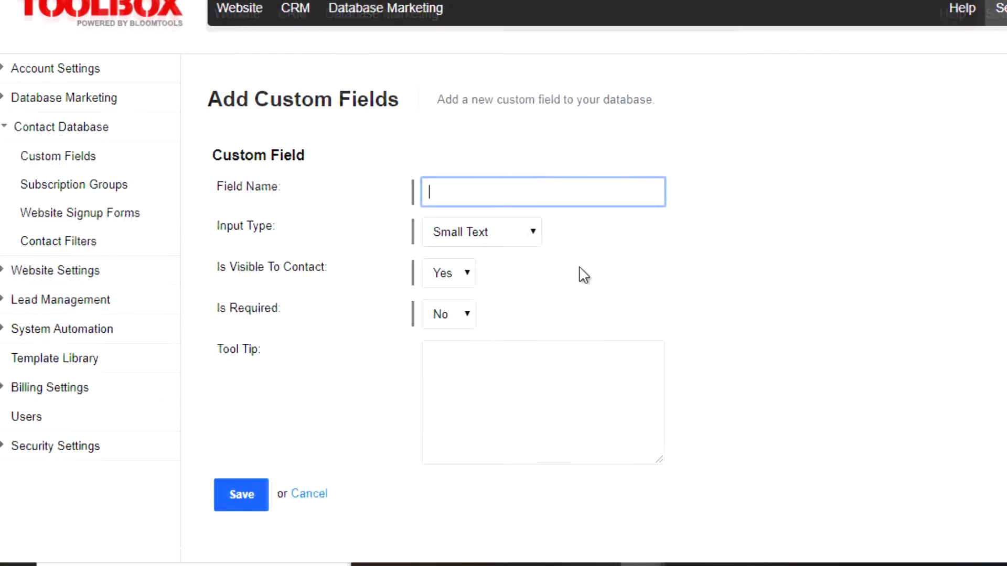
pyautogui.write('Business')
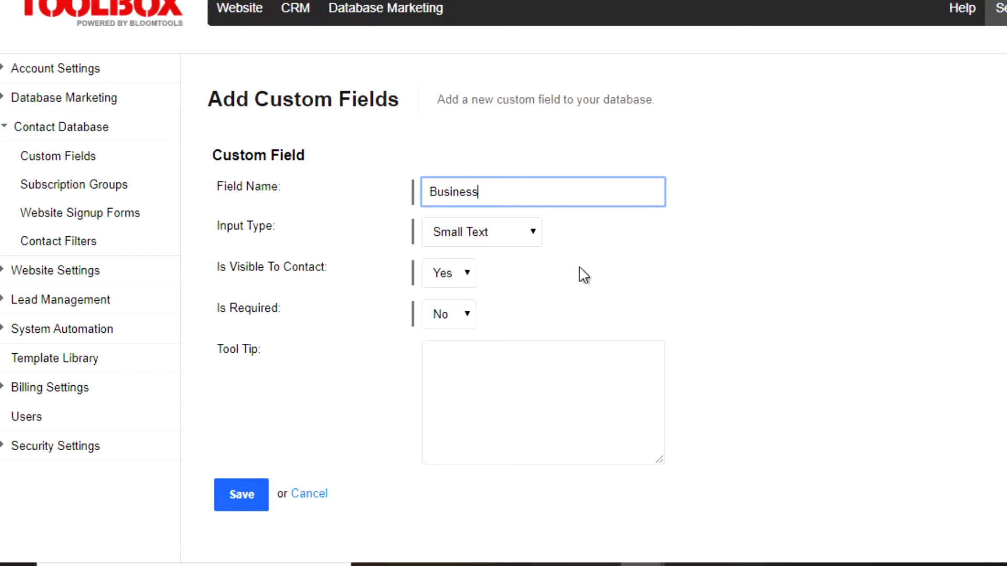
pyautogui.write(' Name')
pyautogui.click(242, 501)
# Name the new field 'Category' as a Multi Select Box with options Individual, Business and SMSF.
pyautogui.write('Category')
pyautogui.click(513, 236)
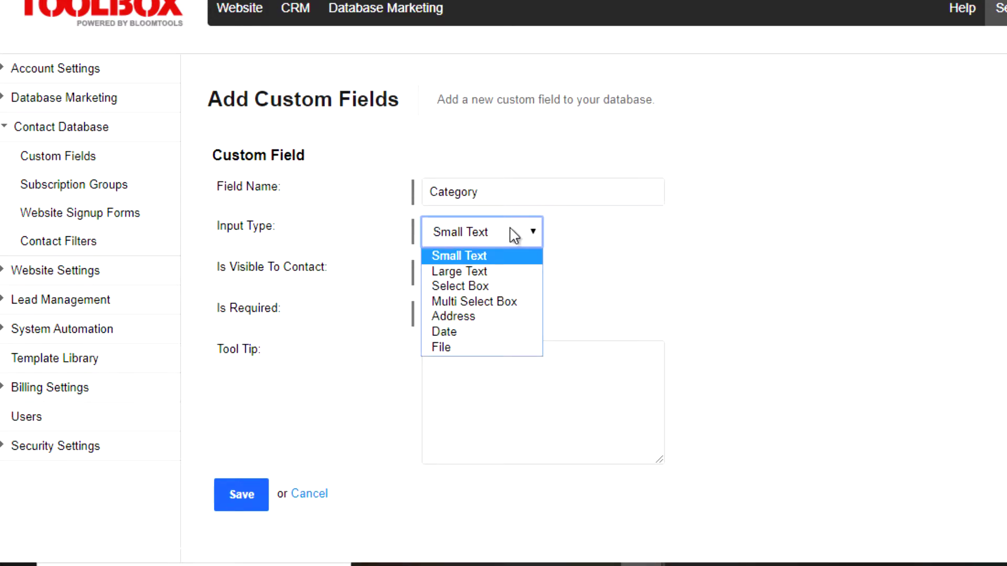
pyautogui.click(498, 299)
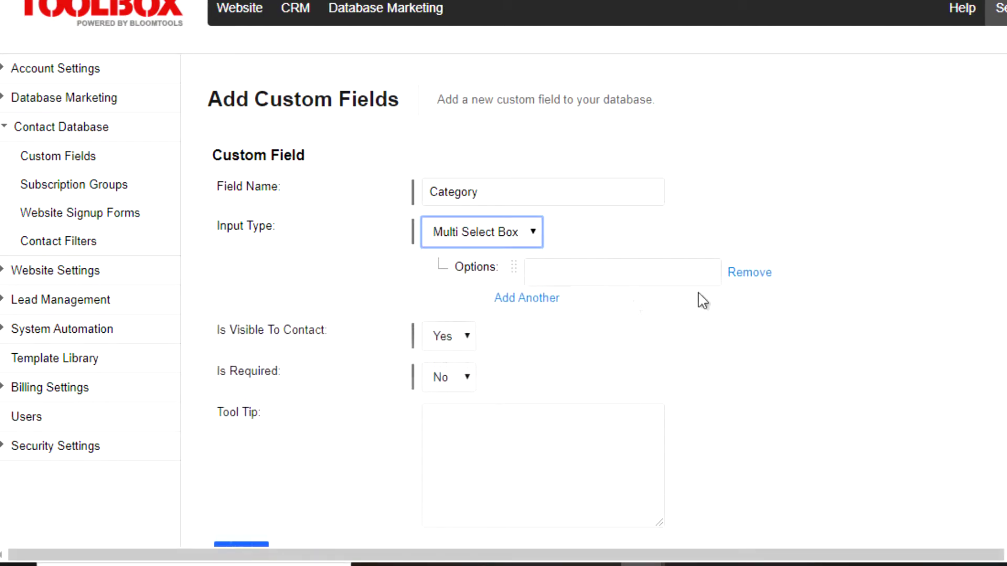
pyautogui.click(599, 275)
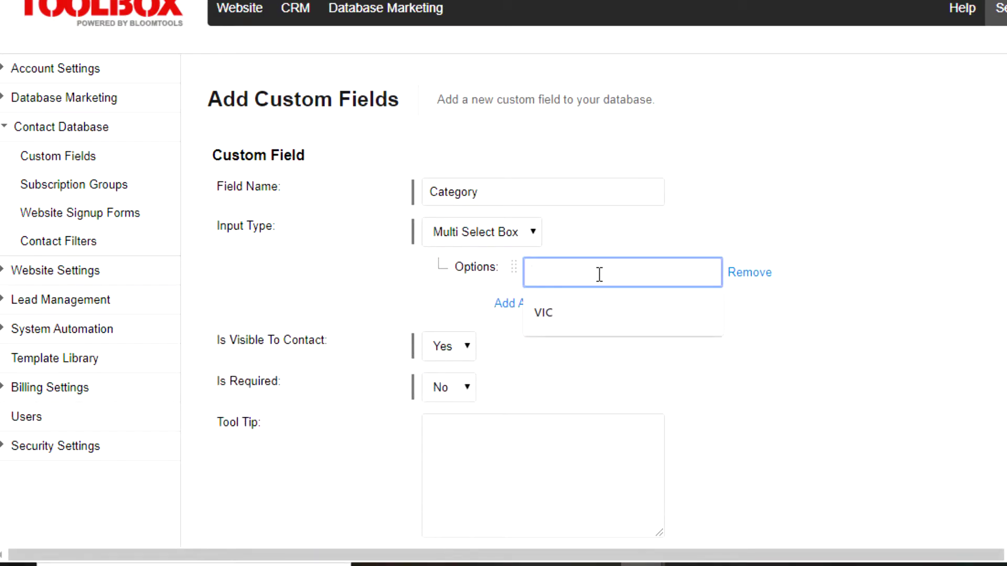
pyautogui.write('Individual')
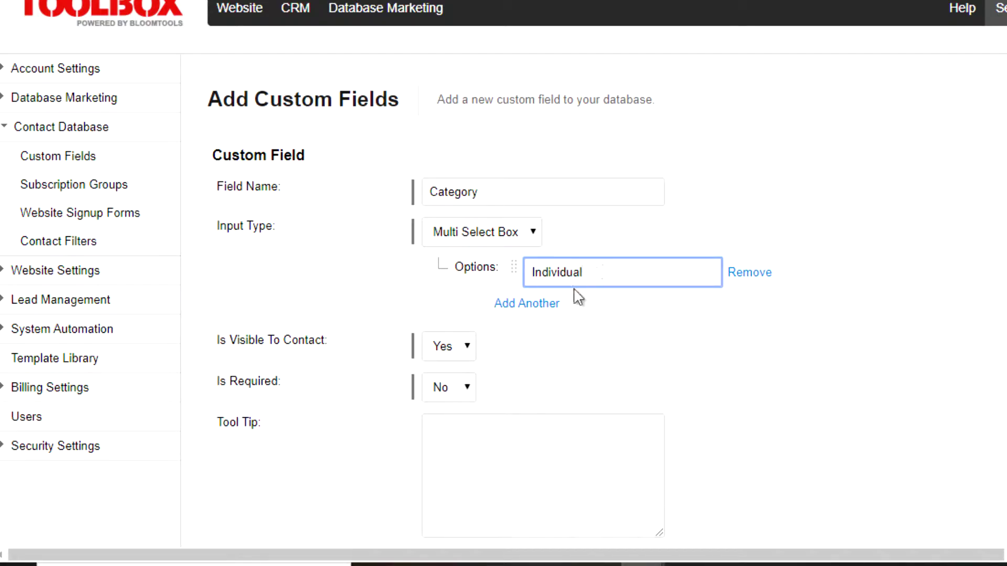
pyautogui.click(543, 310)
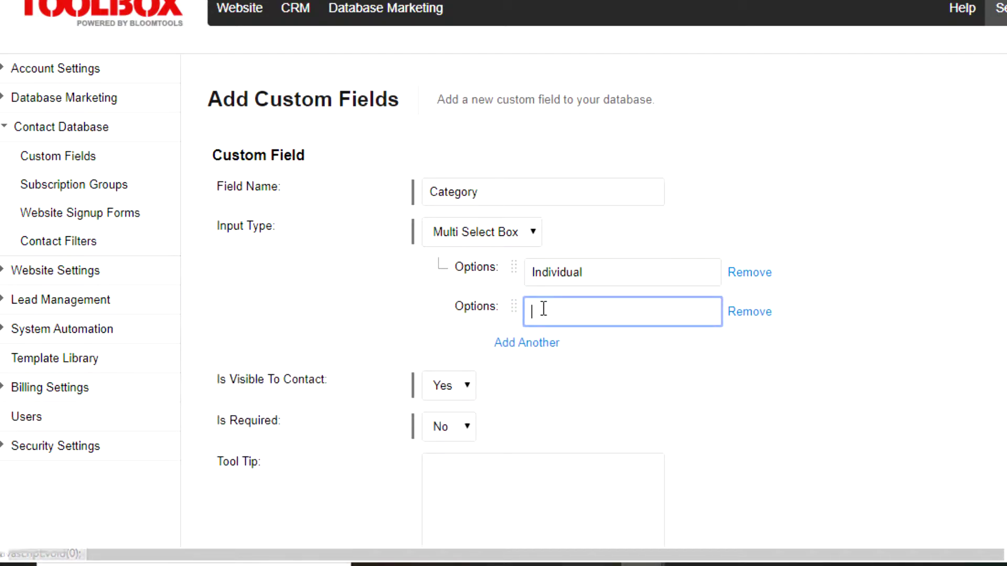
pyautogui.write('Business')
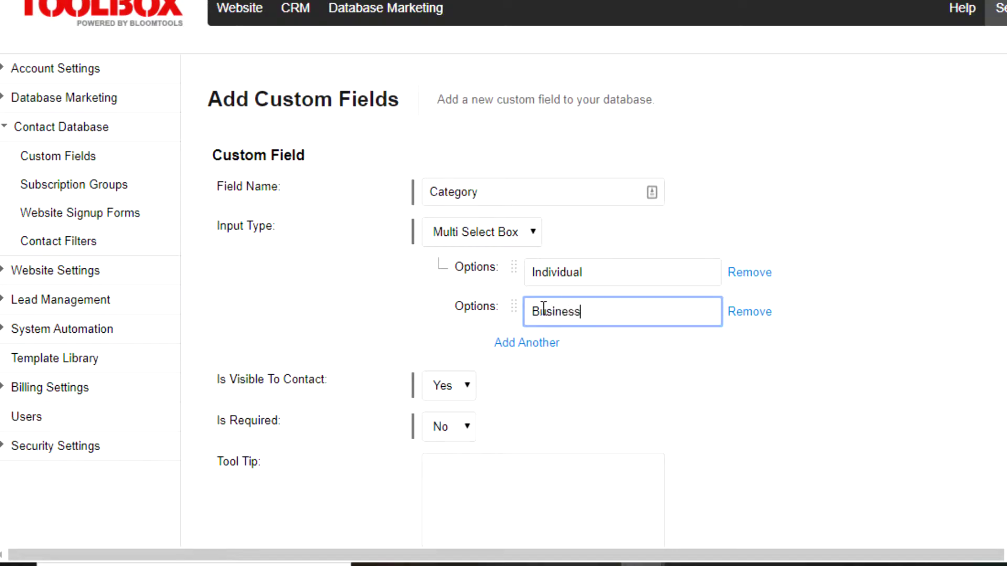
pyautogui.click(535, 344)
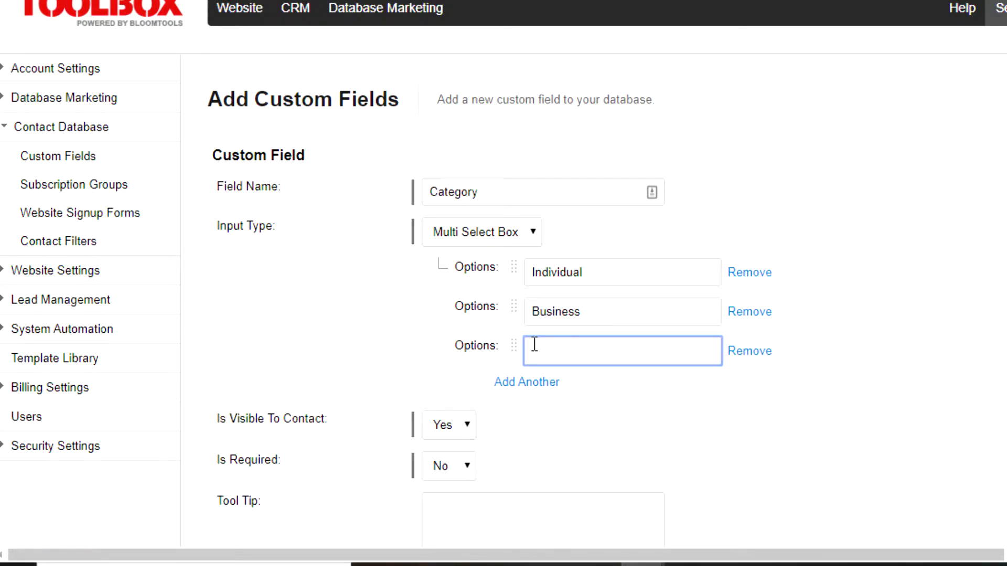
pyautogui.write('SMSF')
# Set Category's Is Visible To Contact to No and save the field.
pyautogui.scroll(-3, 989, 388)
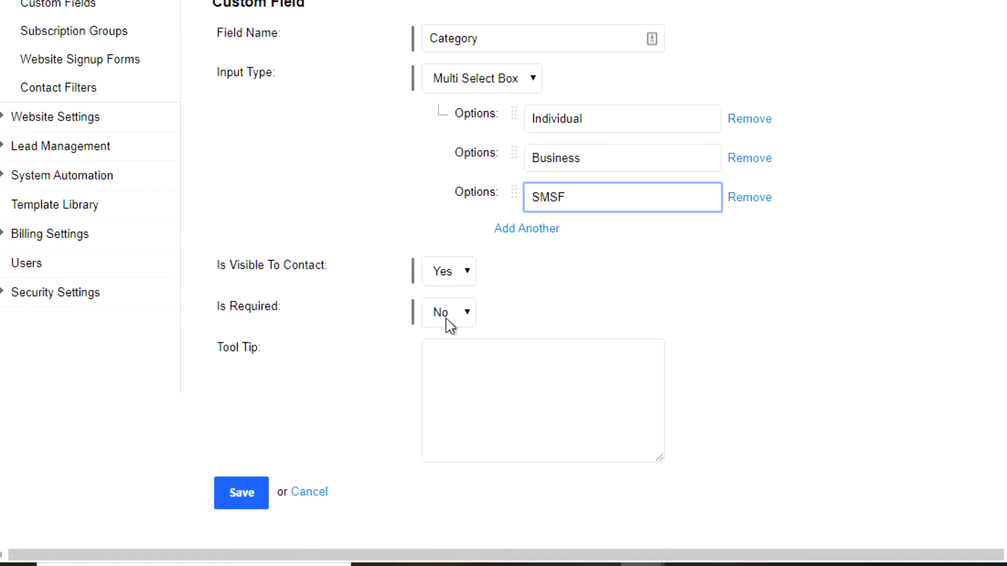
pyautogui.click(450, 273)
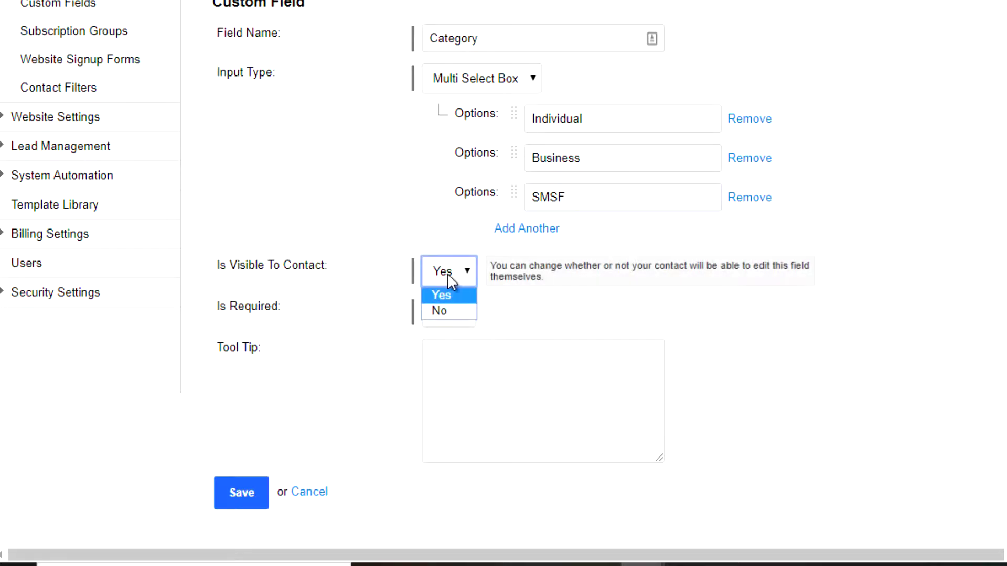
pyautogui.click(449, 312)
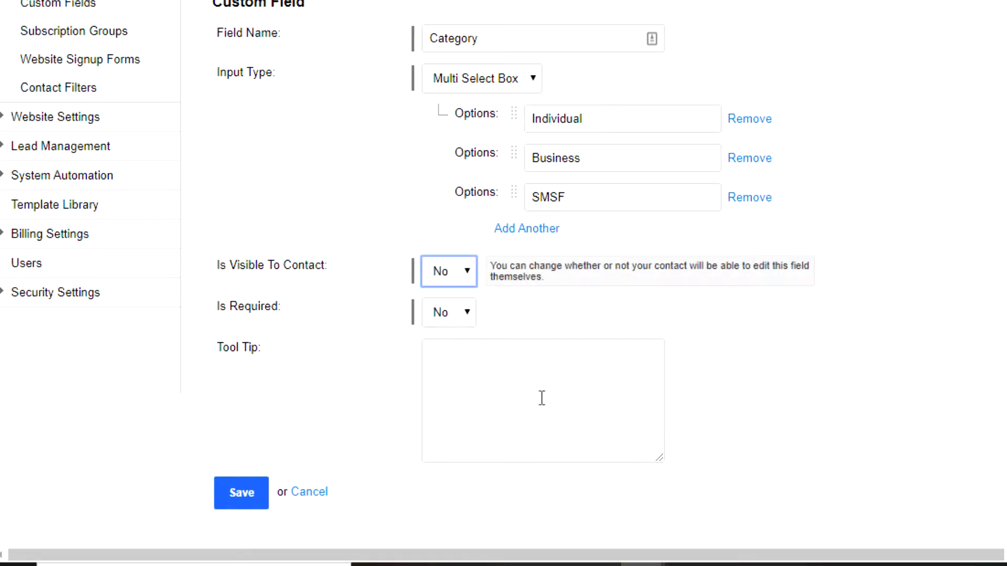
pyautogui.click(235, 494)
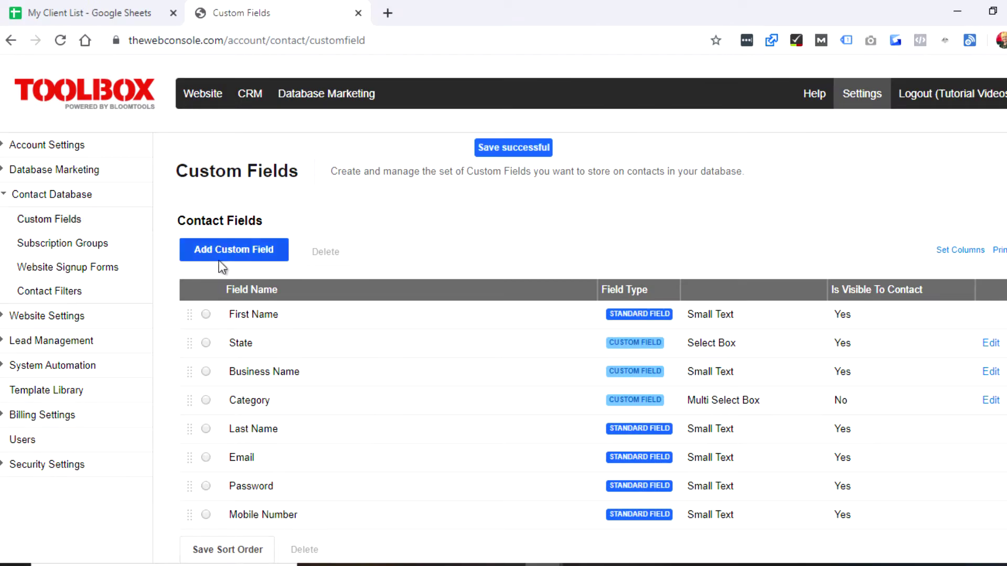
# Add an 'Active' Select Box field with options Active, Lapsed and Potential.
pyautogui.click(219, 251)
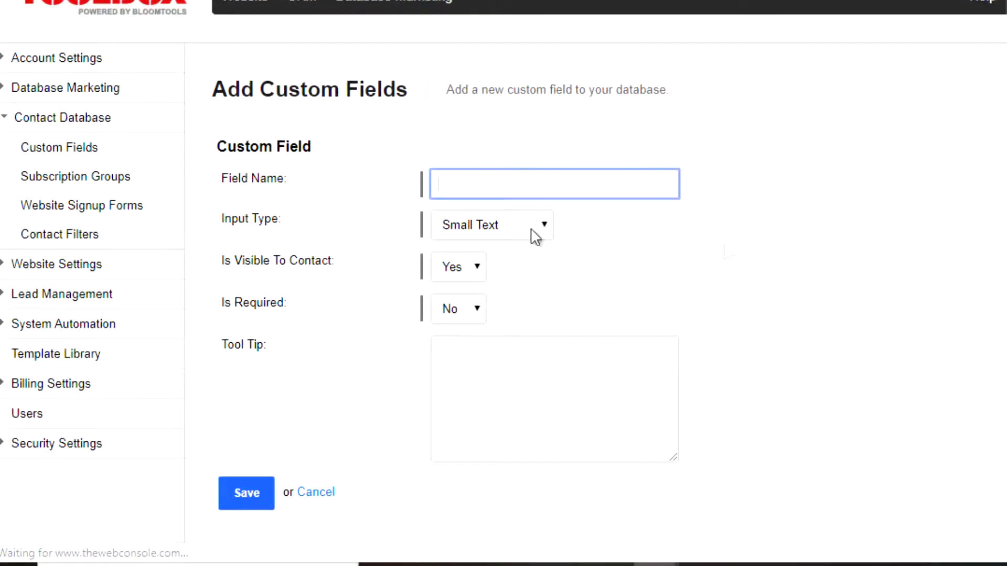
pyautogui.write('Activ')
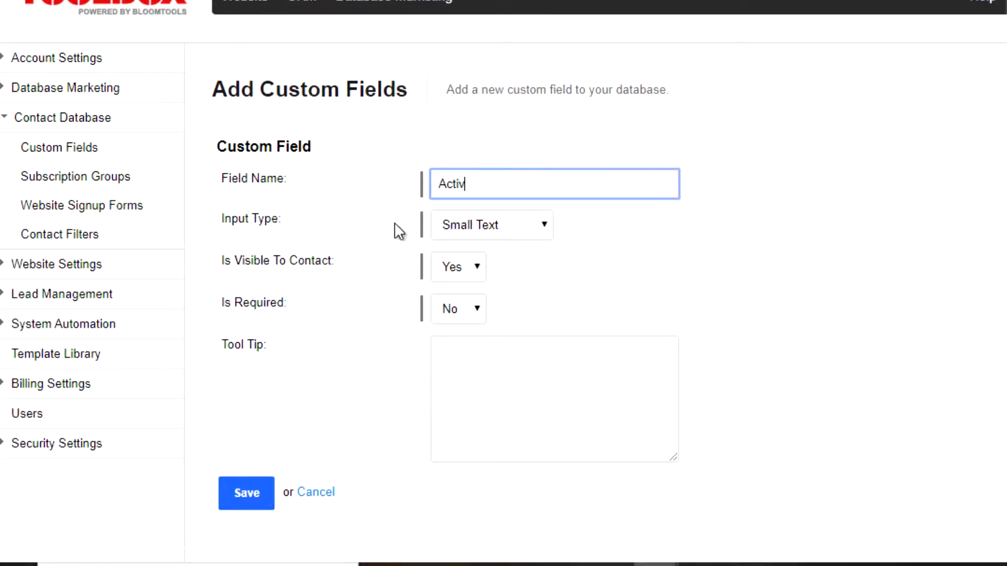
pyautogui.write('e')
pyautogui.click(506, 228)
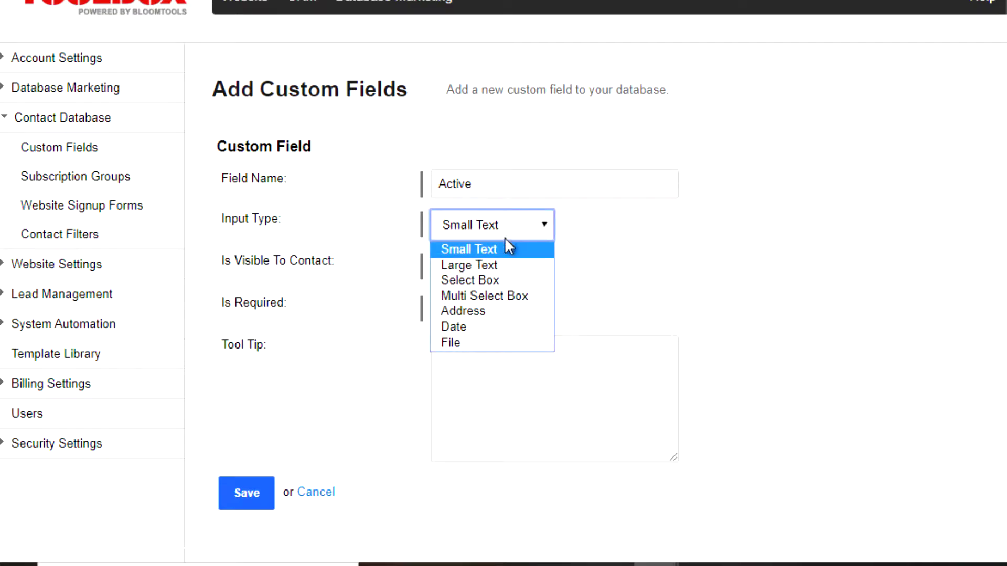
pyautogui.click(491, 279)
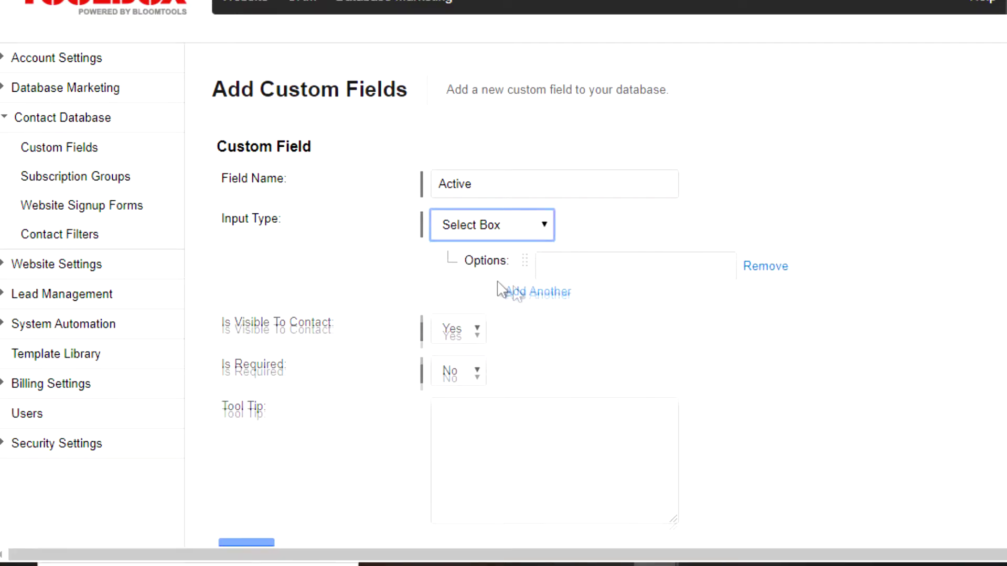
pyautogui.click(567, 268)
pyautogui.write('Act')
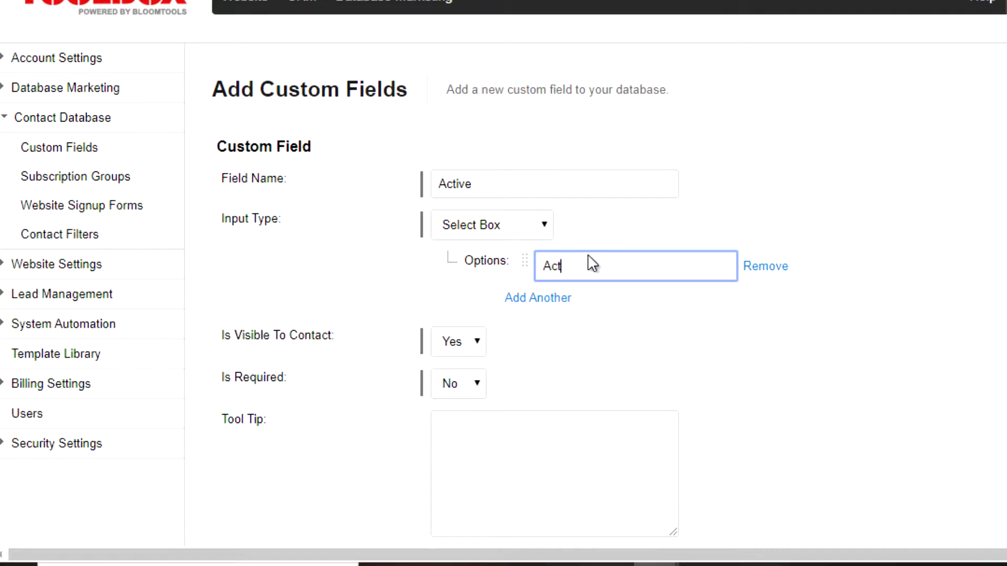
pyautogui.write('ive')
pyautogui.click(538, 298)
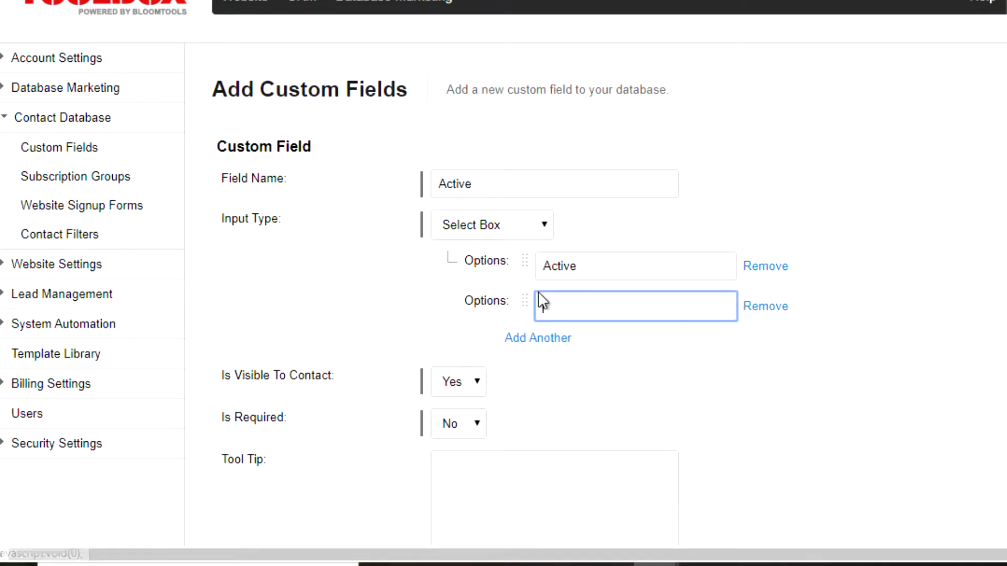
pyautogui.write('Lapsed')
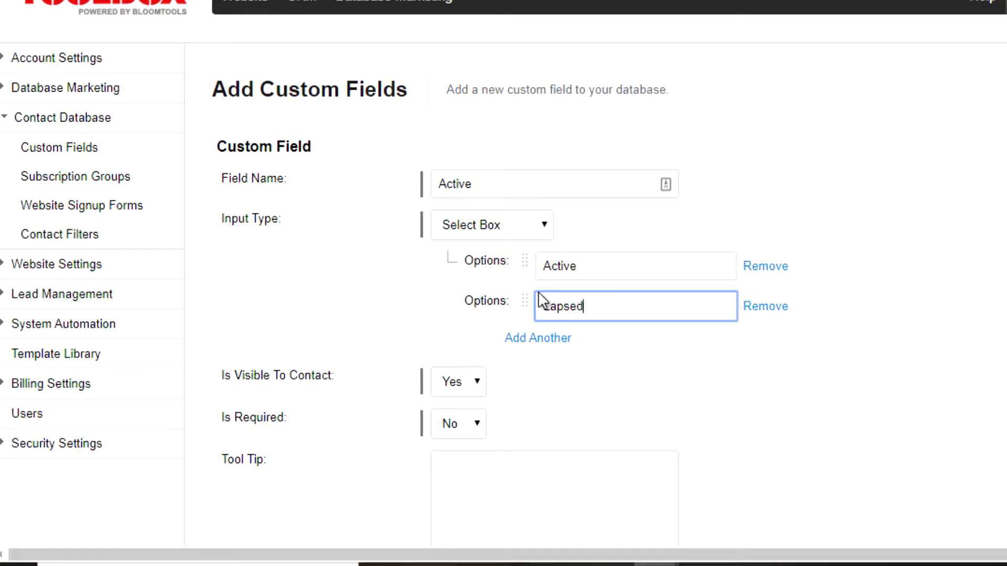
pyautogui.click(541, 338)
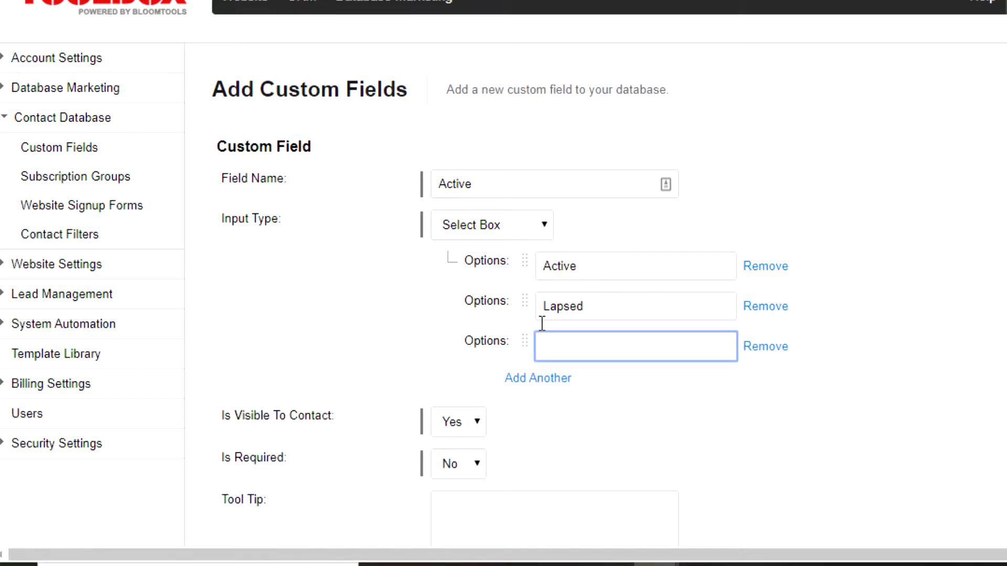
pyautogui.write('Potential')
# Set the Active field to not visible to contacts and save it.
pyautogui.scroll(-3, 558, 322)
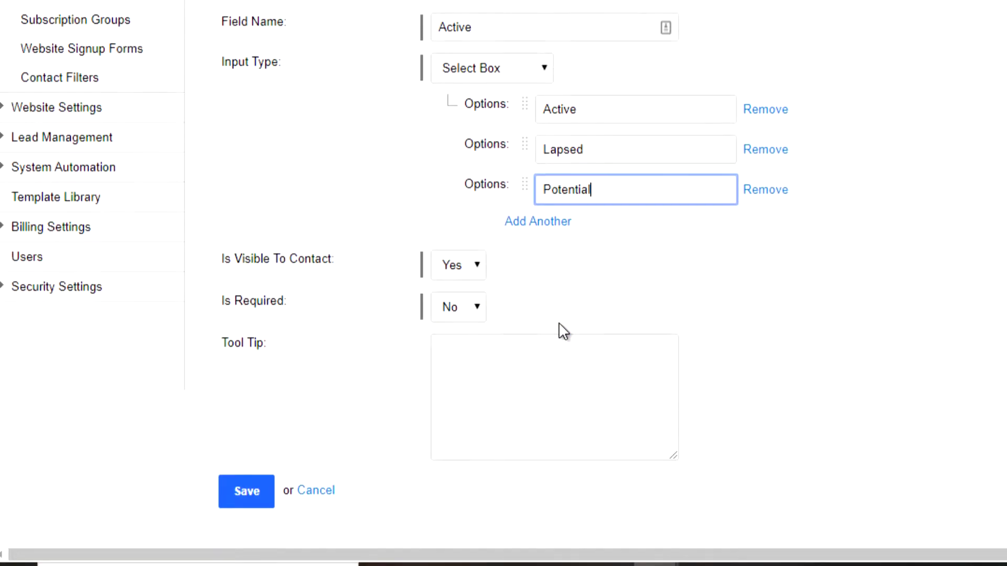
pyautogui.click(452, 268)
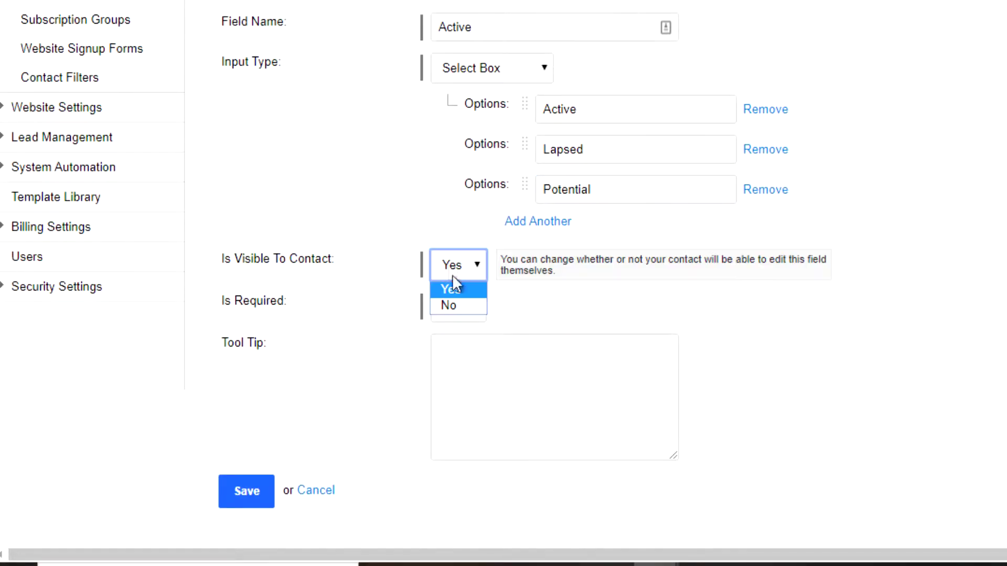
pyautogui.click(465, 305)
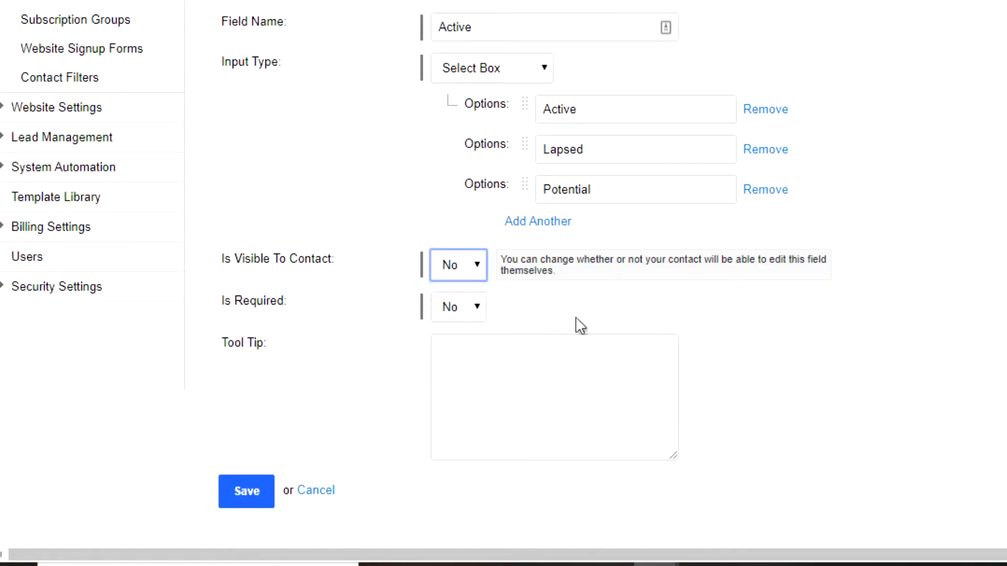
pyautogui.click(236, 497)
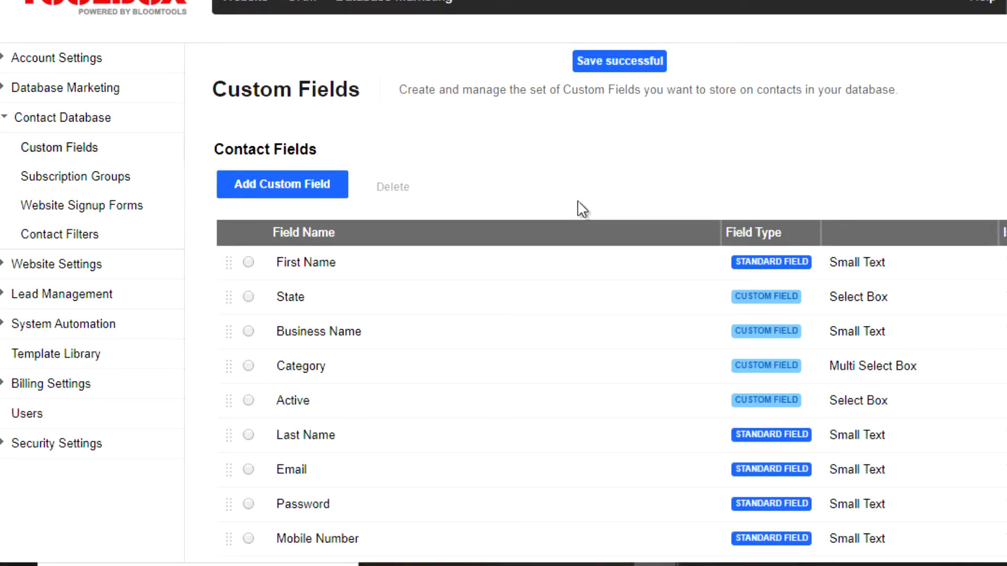
# Order fields First Name, Last Name, Email, Business Name, Mobile Number, save, and go to Database Marketing.
pyautogui.scroll(-2, 580, 209)
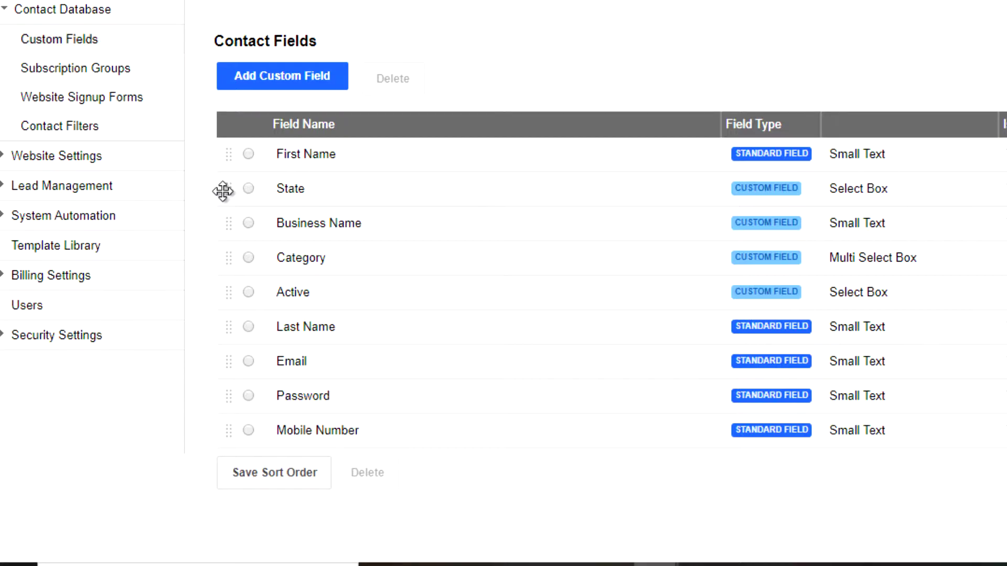
pyautogui.moveTo(223, 192); pyautogui.dragTo(221, 433)
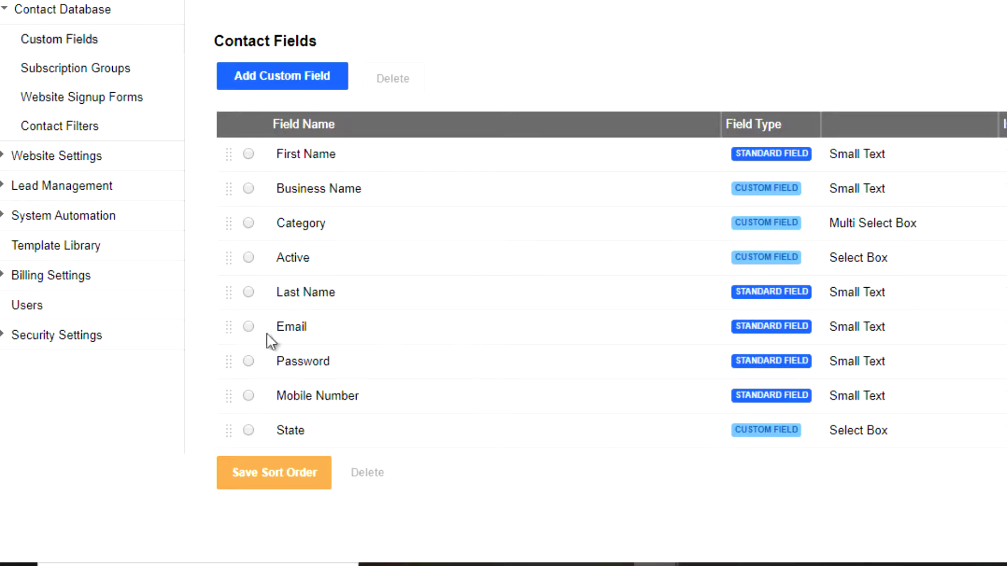
pyautogui.moveTo(225, 290); pyautogui.dragTo(218, 188)
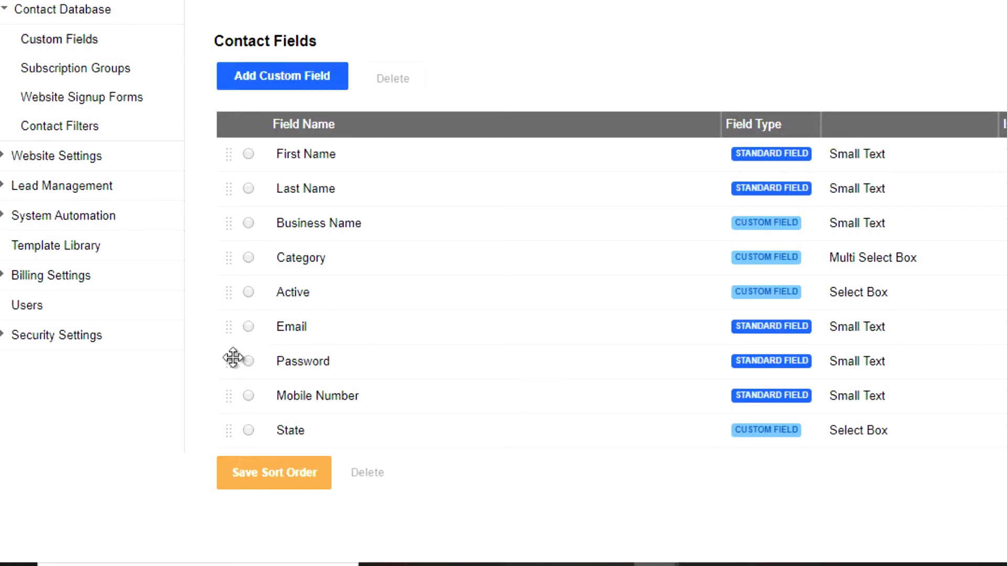
pyautogui.moveTo(227, 332); pyautogui.dragTo(232, 222)
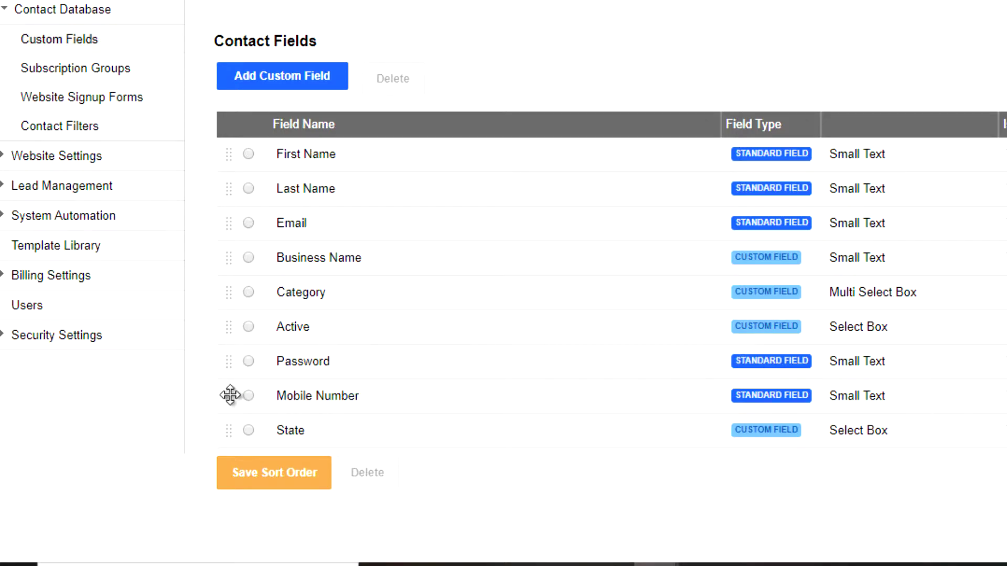
pyautogui.moveTo(229, 393); pyautogui.dragTo(223, 296)
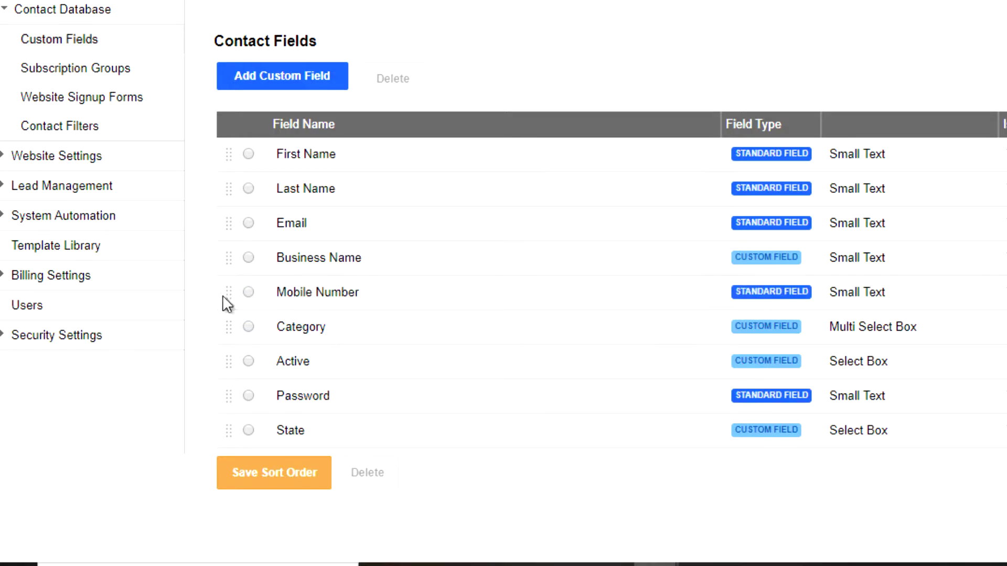
pyautogui.moveTo(229, 429); pyautogui.dragTo(233, 320)
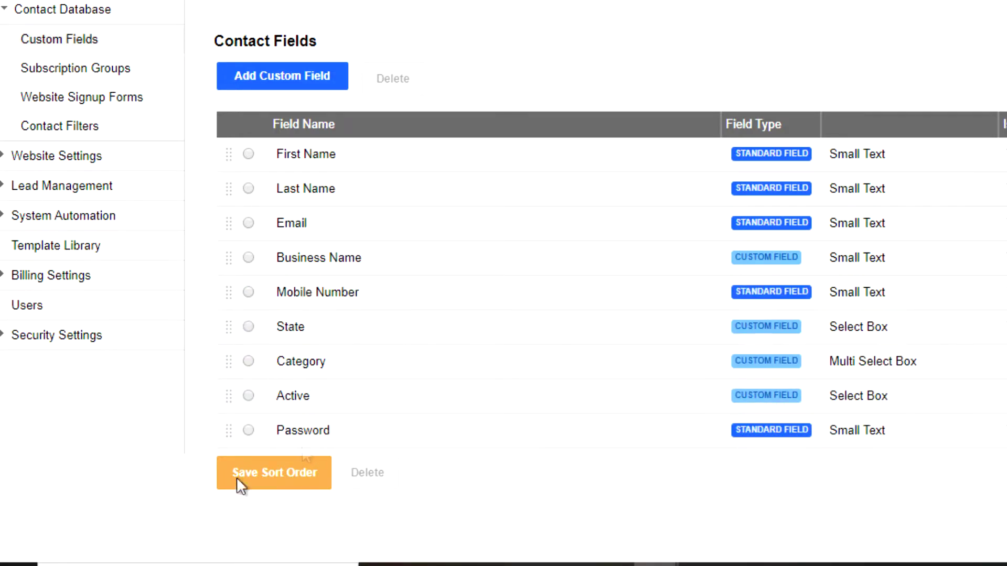
pyautogui.click(265, 475)
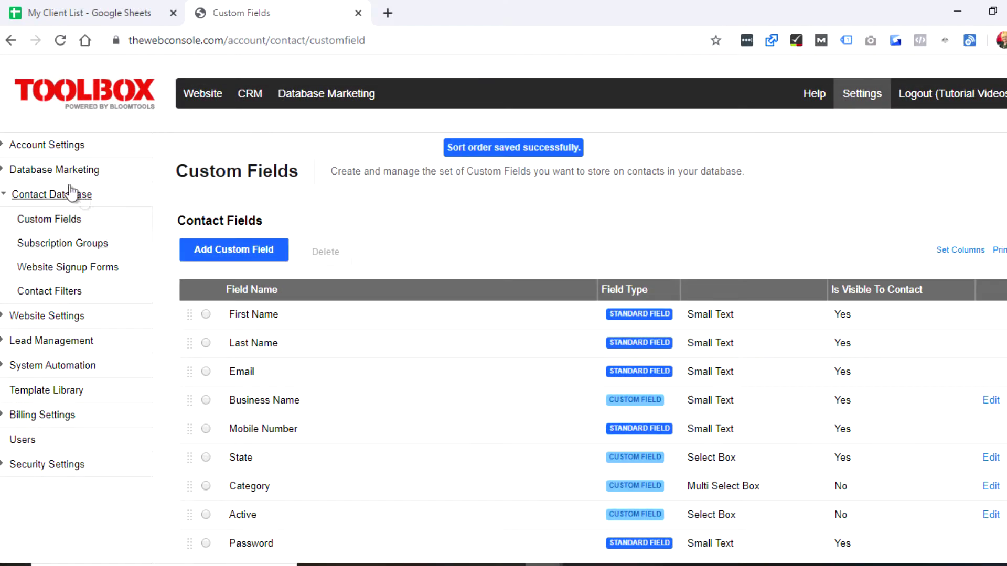
pyautogui.click(291, 98)
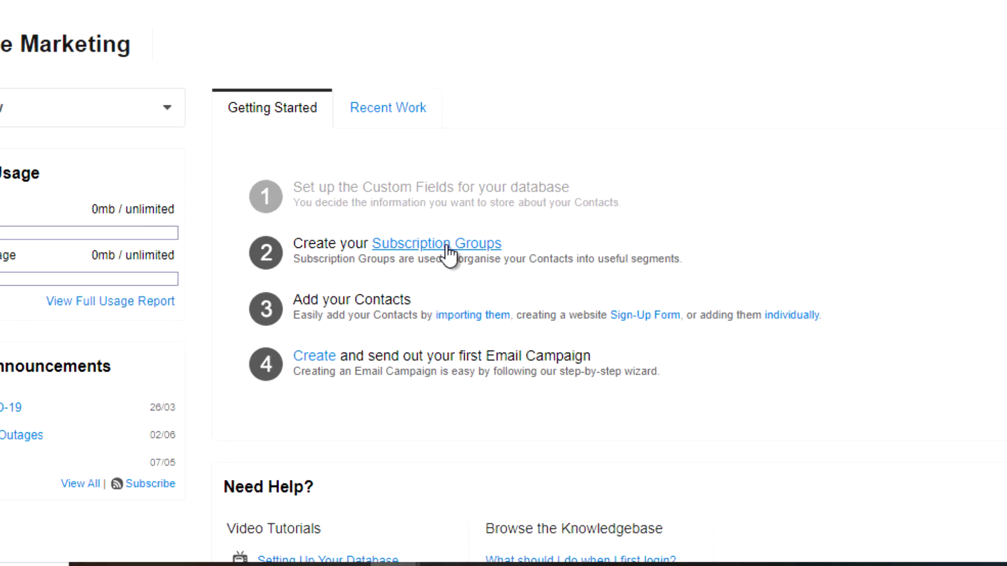
# Create a 'Clients' subscription group that is hidden from contacts and coloured blue.
pyautogui.click(449, 245)
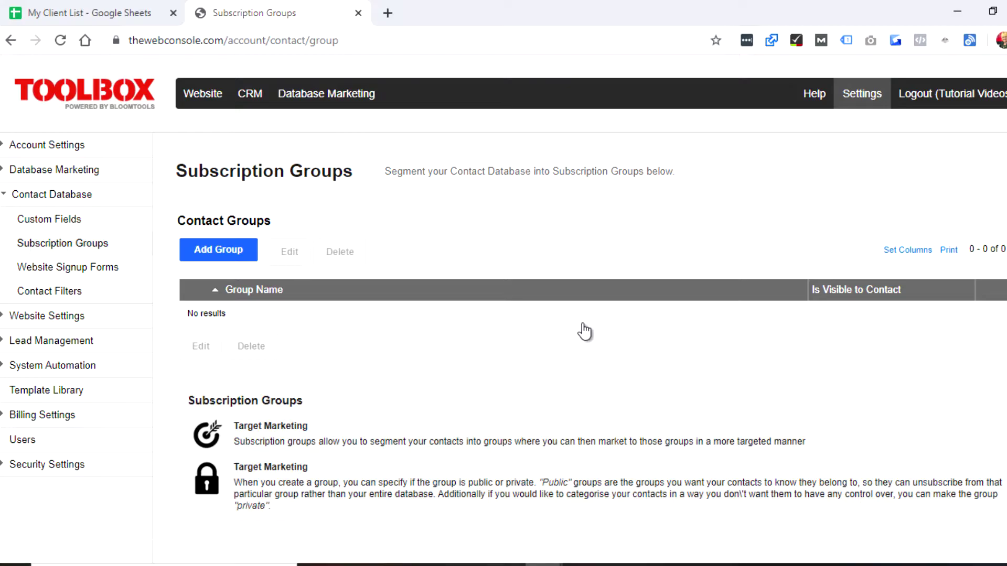
pyautogui.click(216, 248)
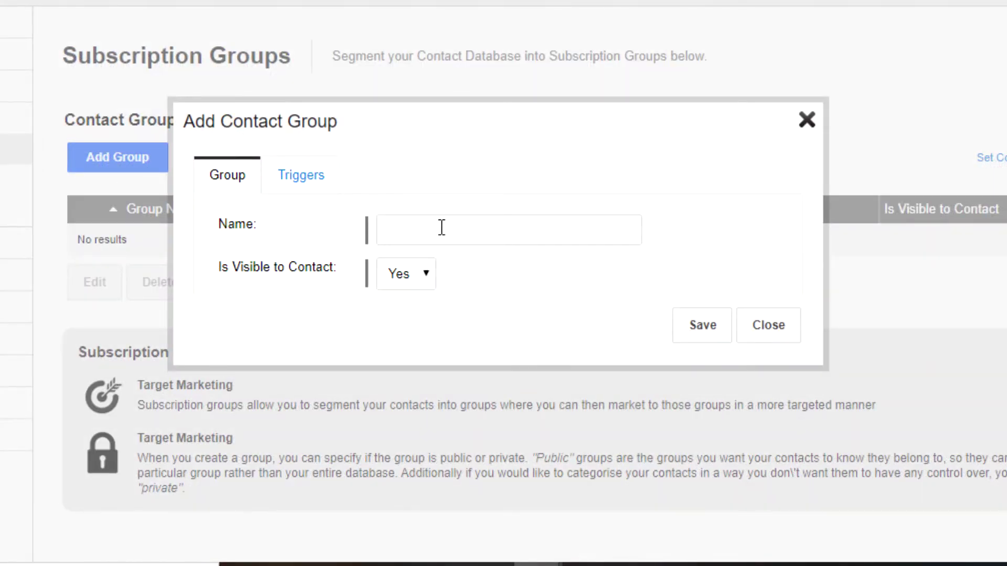
pyautogui.click(425, 197)
pyautogui.write('Clients')
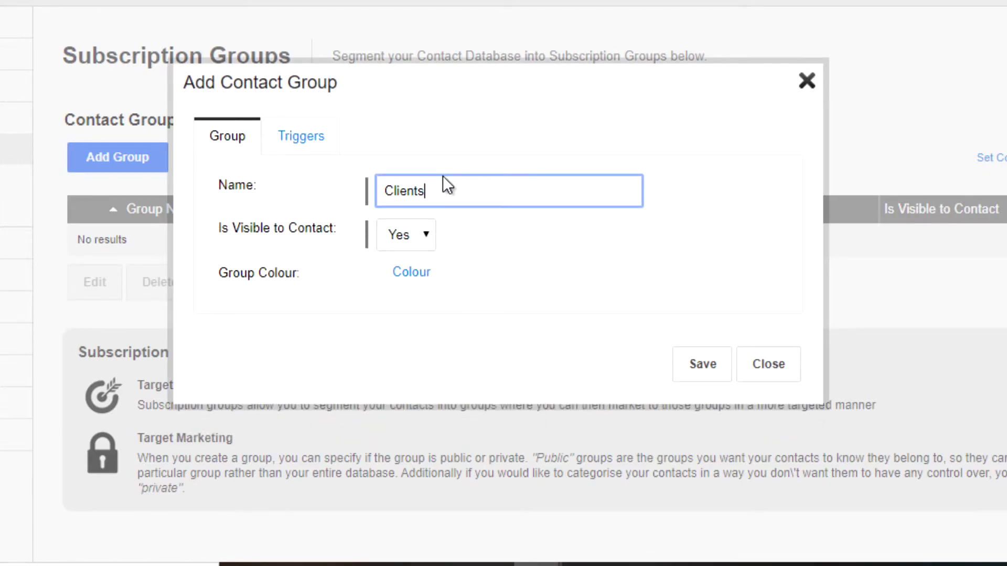
pyautogui.click(406, 238)
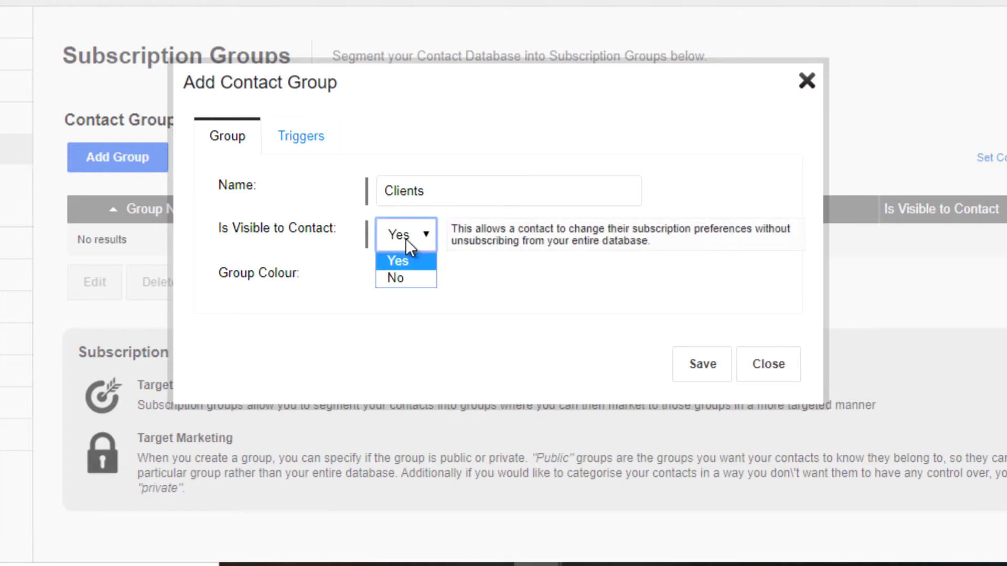
pyautogui.click(417, 274)
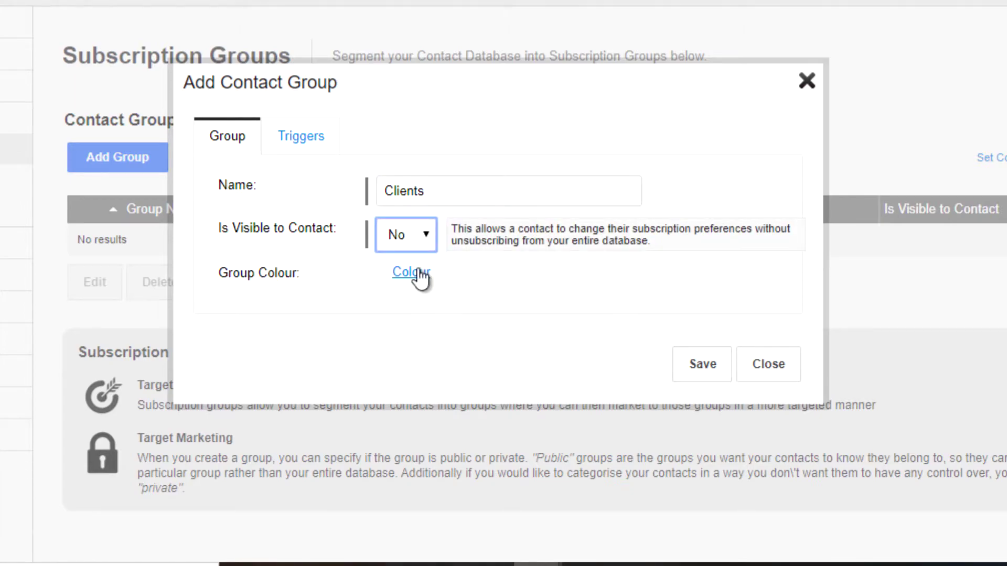
pyautogui.click(418, 274)
pyautogui.click(418, 349)
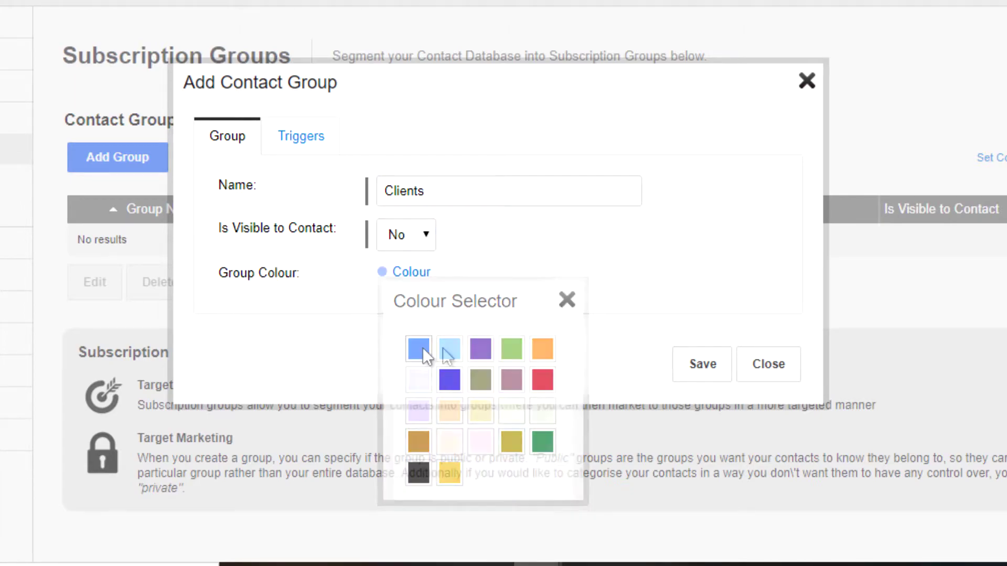
pyautogui.click(701, 367)
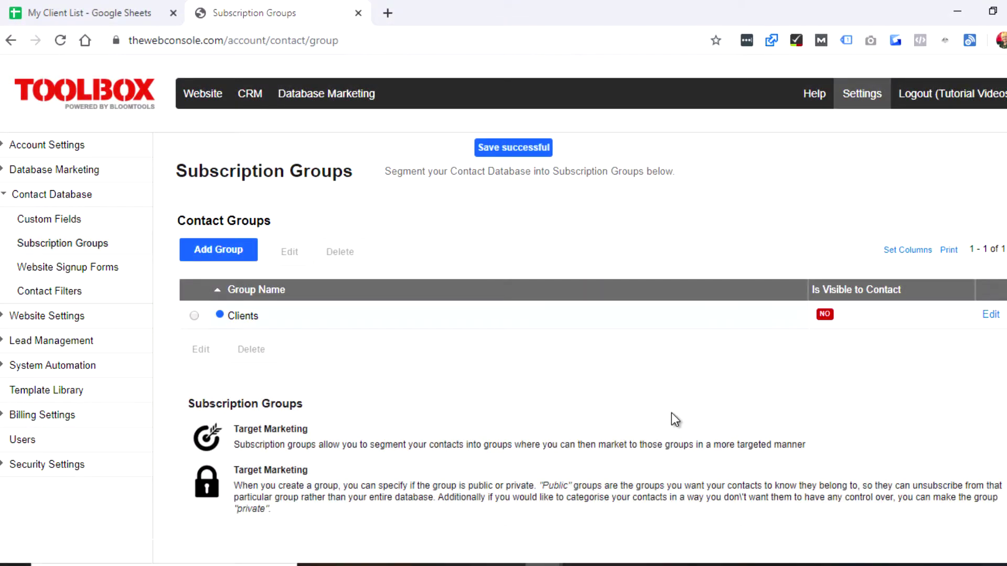
# Add a 'Website Sign Up' contact group coloured purple and save it.
pyautogui.click(220, 254)
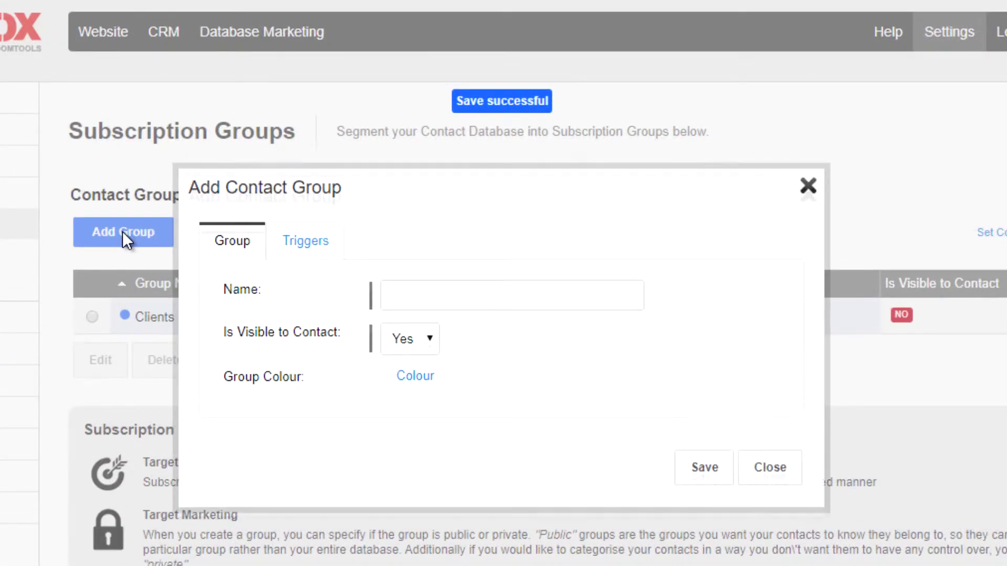
pyautogui.click(399, 267)
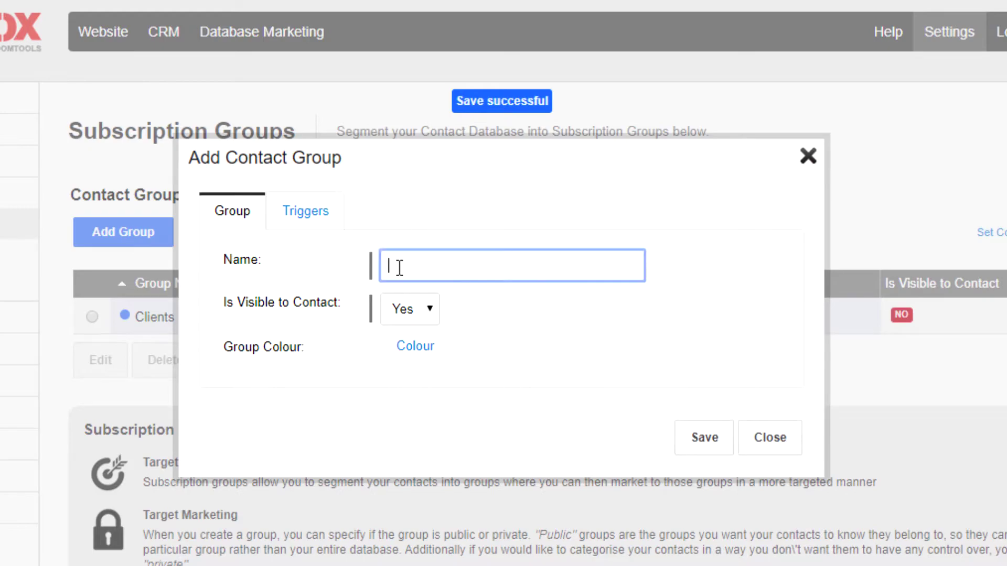
pyautogui.write('Website Sign Up')
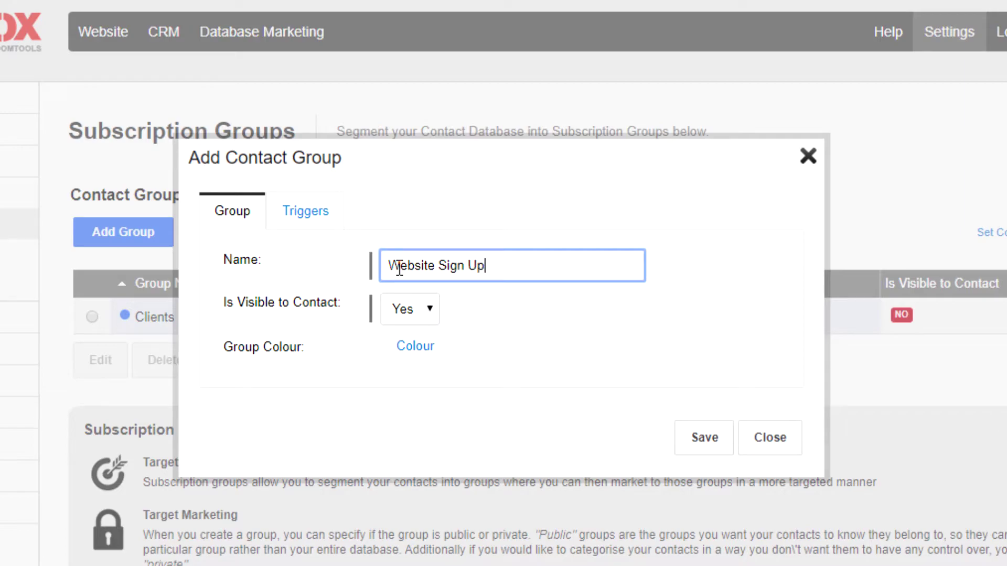
pyautogui.click(417, 348)
pyautogui.click(484, 424)
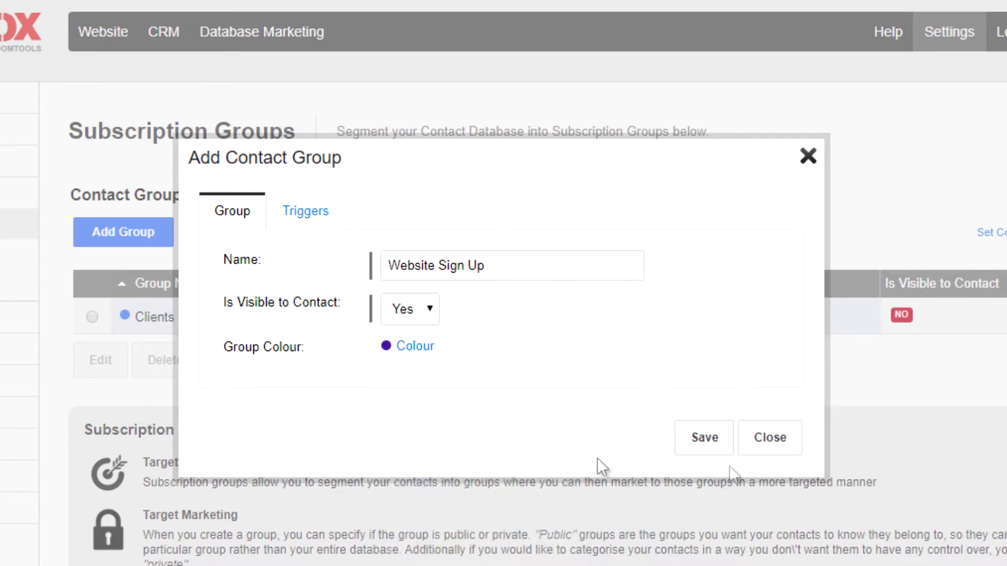
pyautogui.click(704, 437)
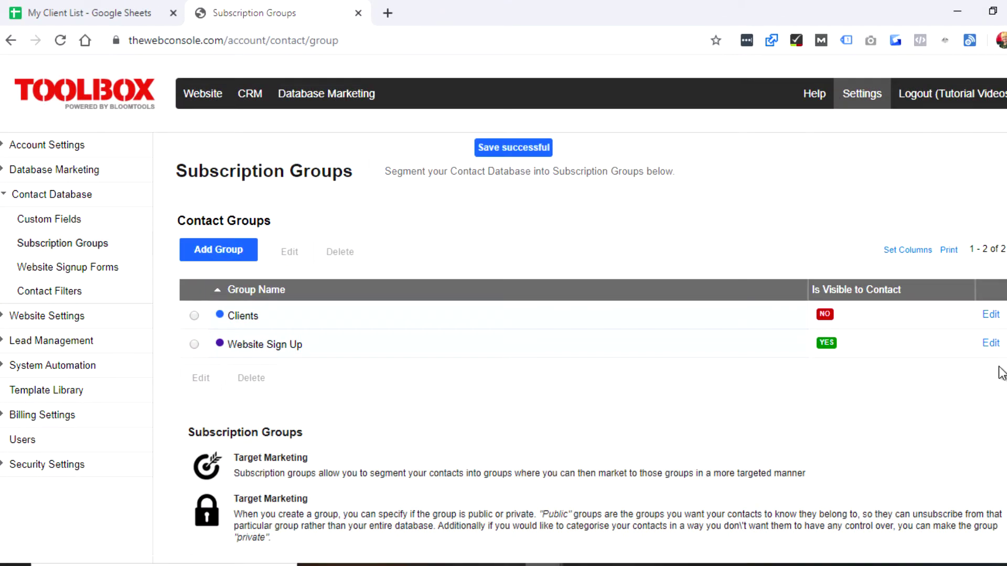
# Add a 'Potential Client' group hidden from contacts, coloured orange, and save it.
pyautogui.click(225, 257)
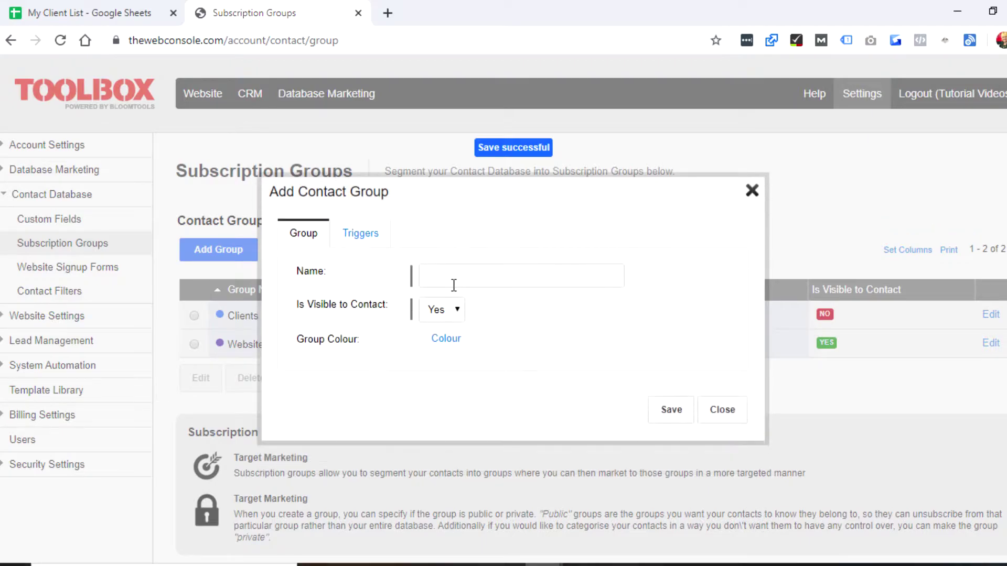
pyautogui.click(455, 279)
pyautogui.write('Potential')
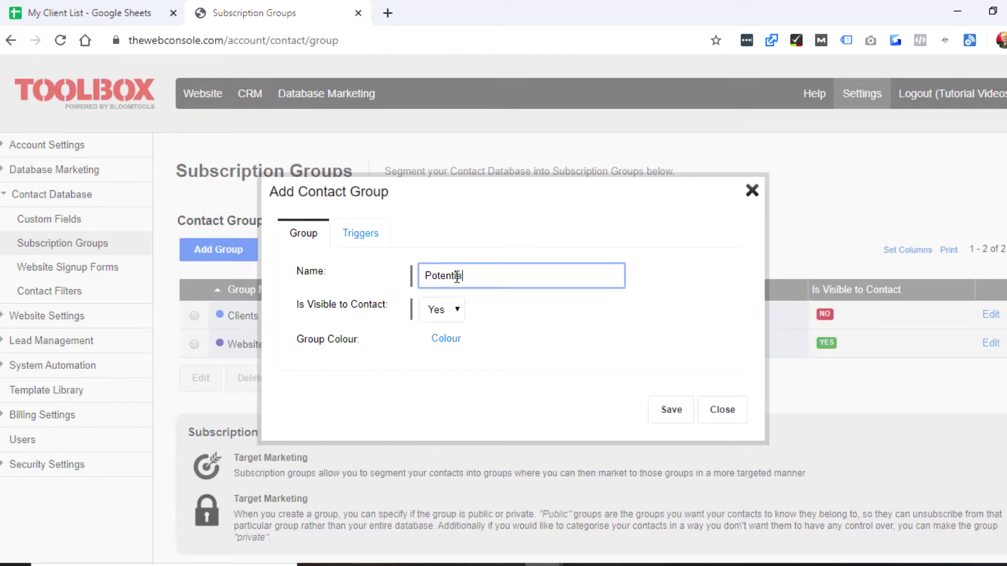
pyautogui.write(' Client')
pyautogui.click(445, 310)
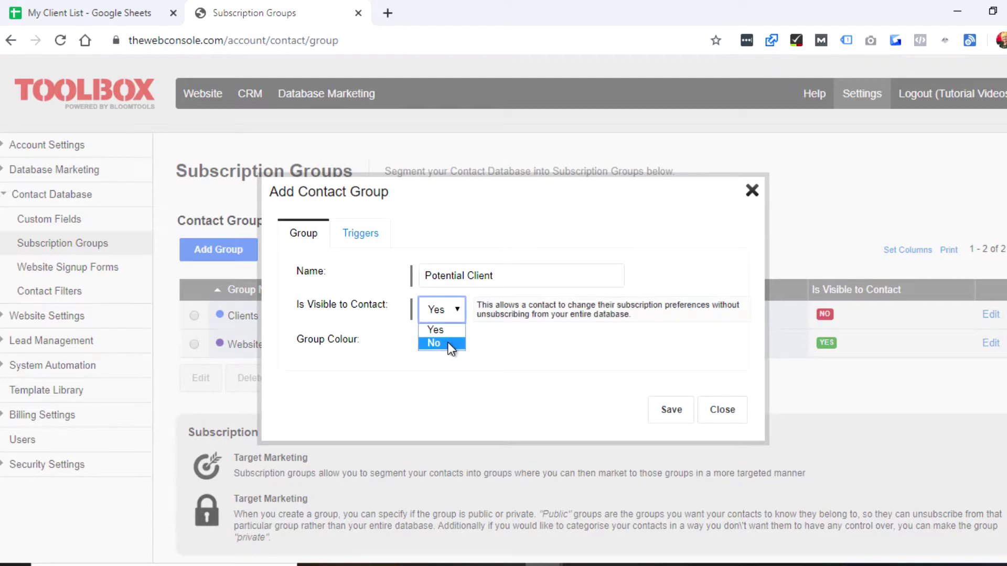
pyautogui.click(448, 343)
pyautogui.click(447, 340)
pyautogui.click(547, 397)
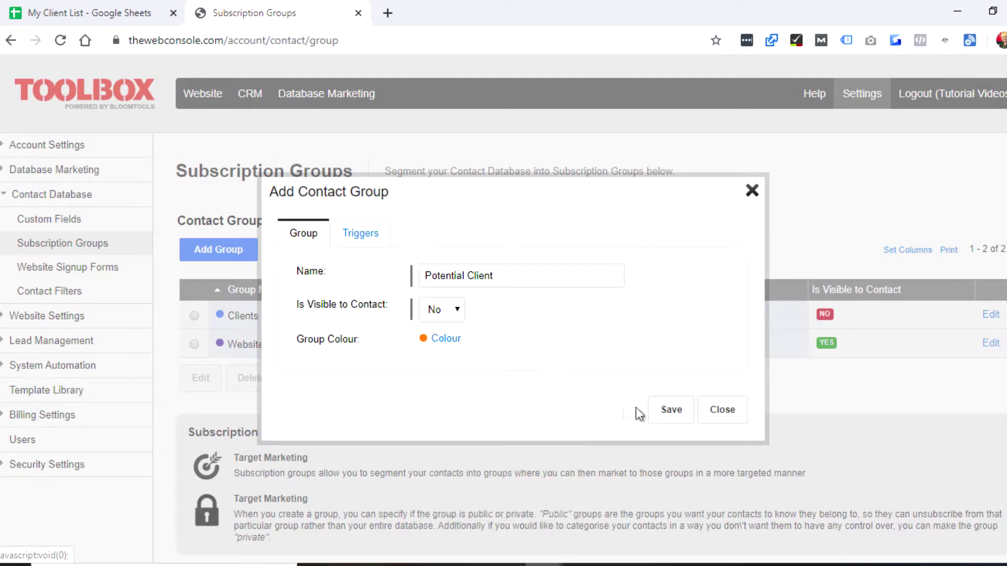
pyautogui.click(662, 408)
pyautogui.click(326, 93)
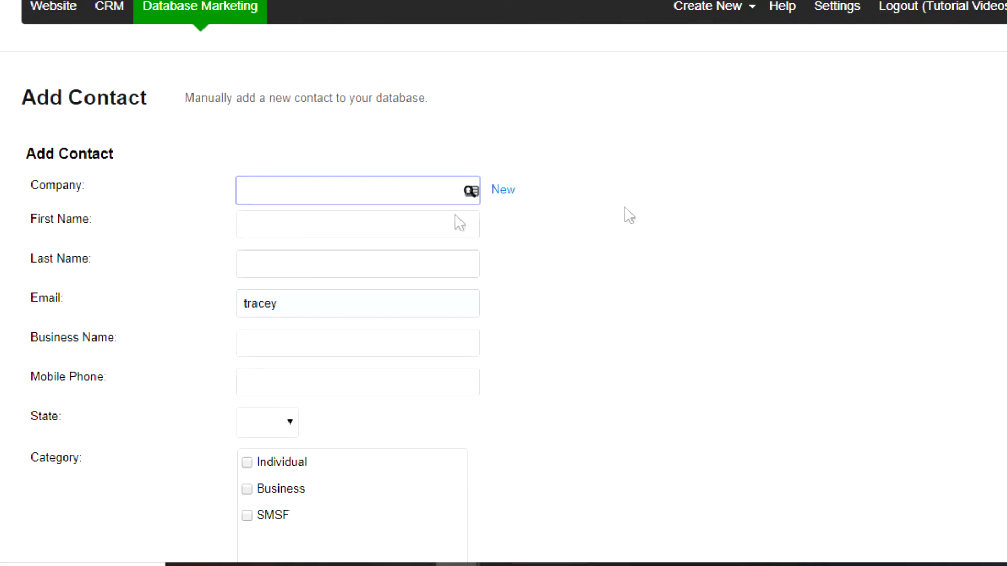
# Open Add Contact and set the Company to the existing 'test company'.
pyautogui.click(288, 196)
pyautogui.scroll(-8, 286, 197)
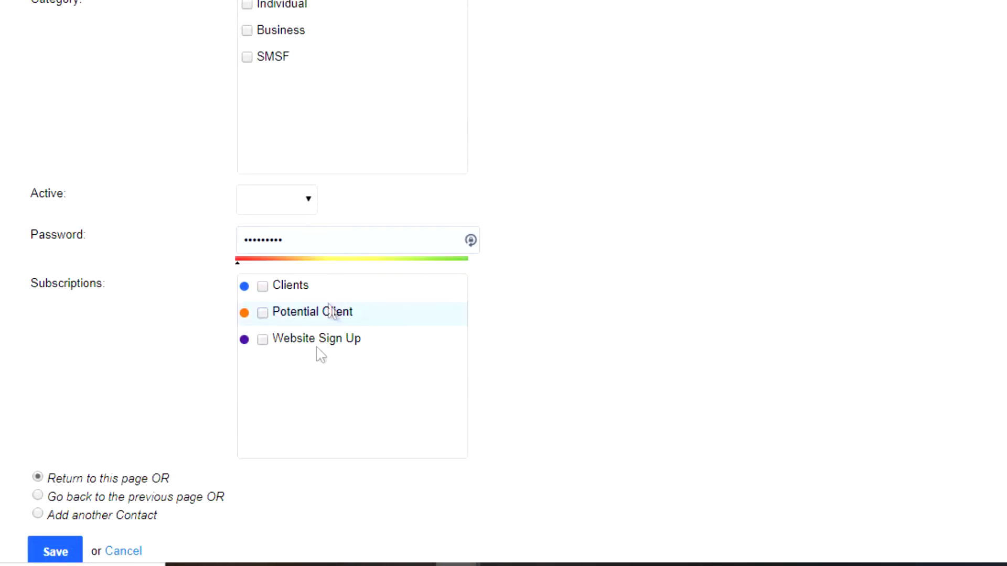
pyautogui.scroll(8, 328, 294)
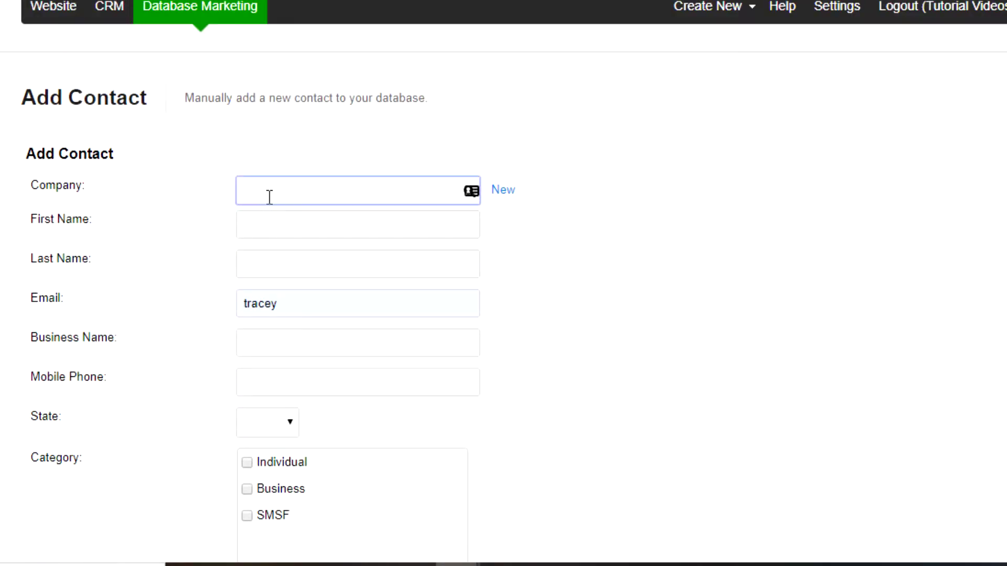
pyautogui.click(273, 196)
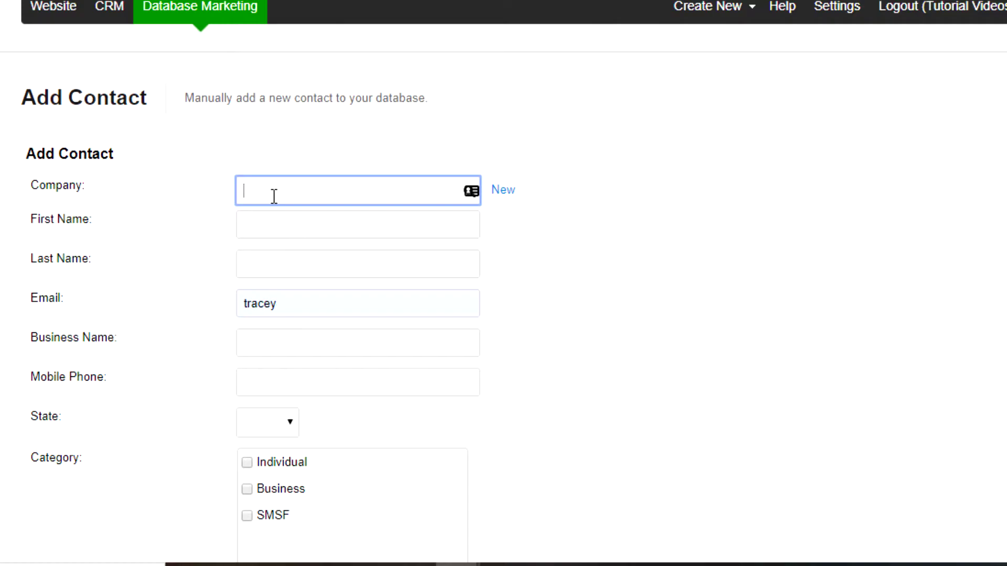
pyautogui.write('The Test')
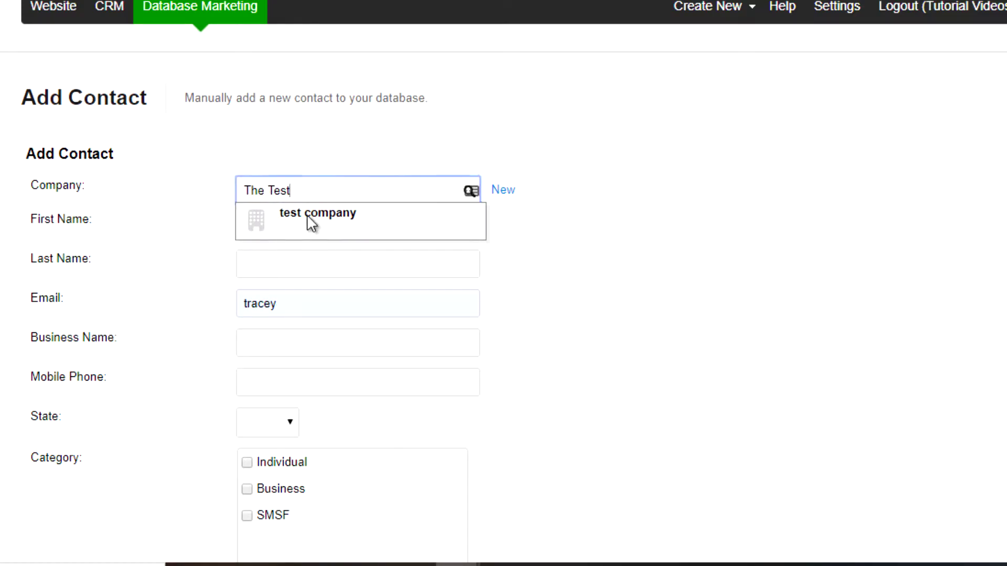
pyautogui.click(309, 221)
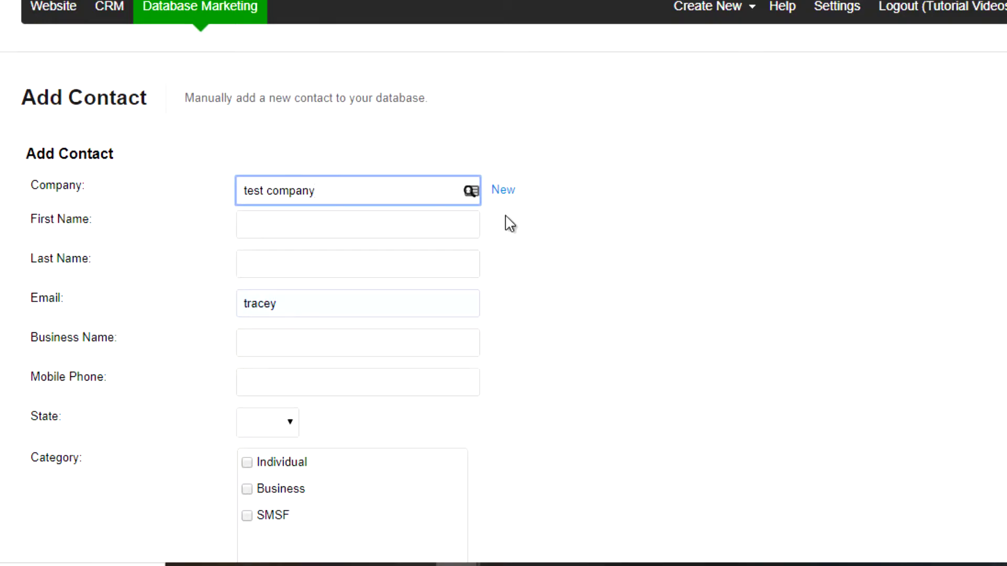
# Add a new company named 'Test Company' and save it so it fills the contact's Company field.
pyautogui.click(501, 191)
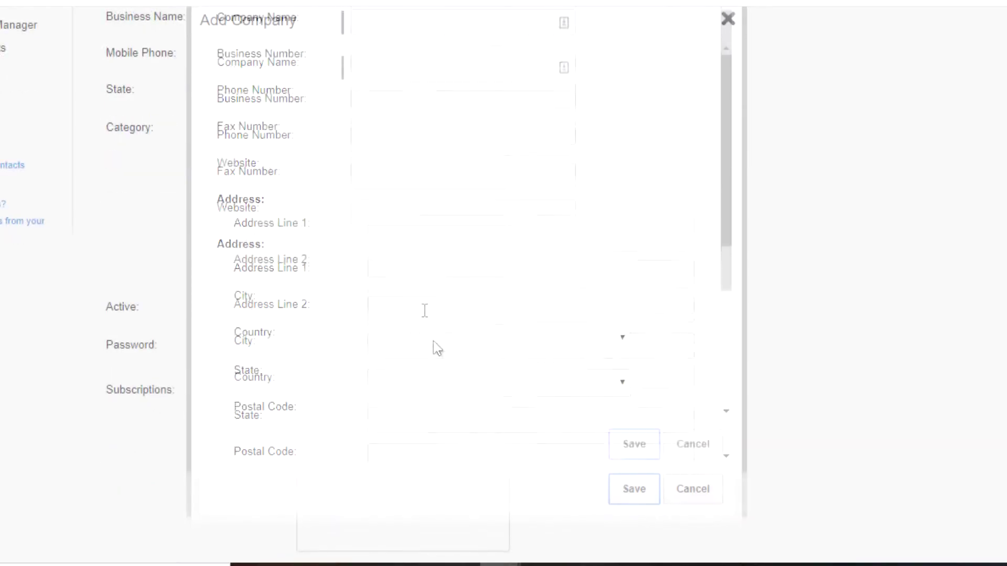
pyautogui.click(377, 94)
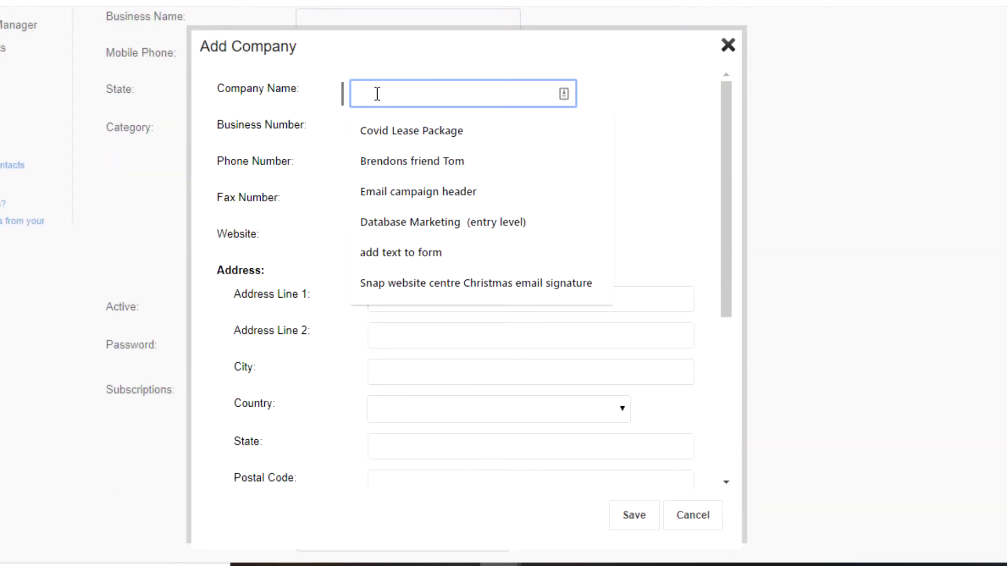
pyautogui.write('Test')
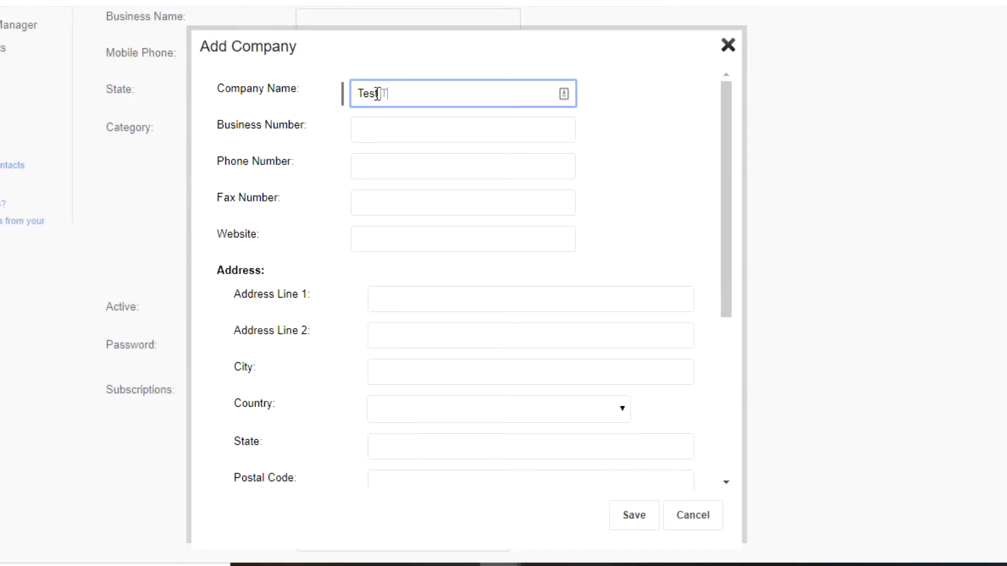
pyautogui.write(' Companyh')
pyautogui.press('BackSpace')
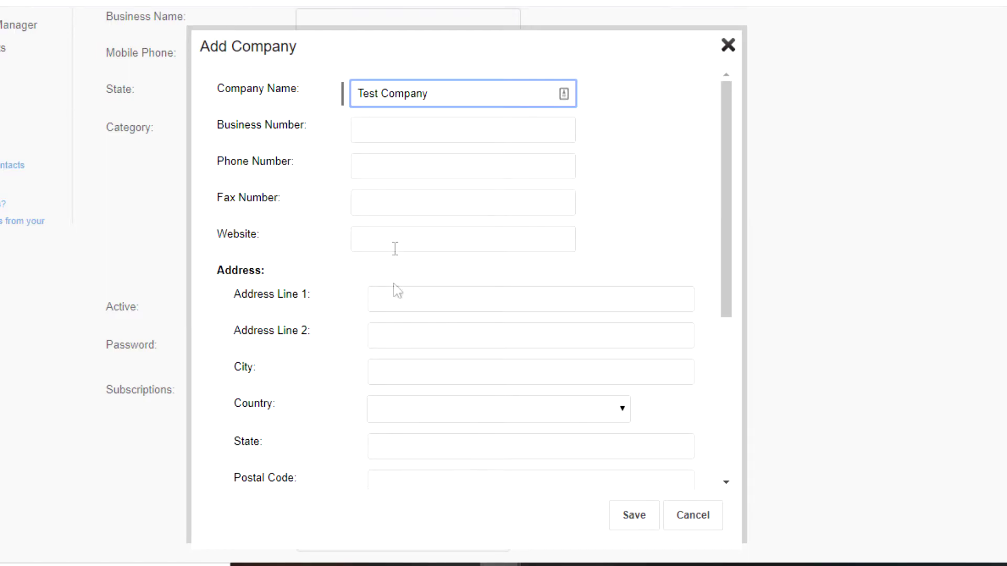
pyautogui.scroll(-3, 387, 422)
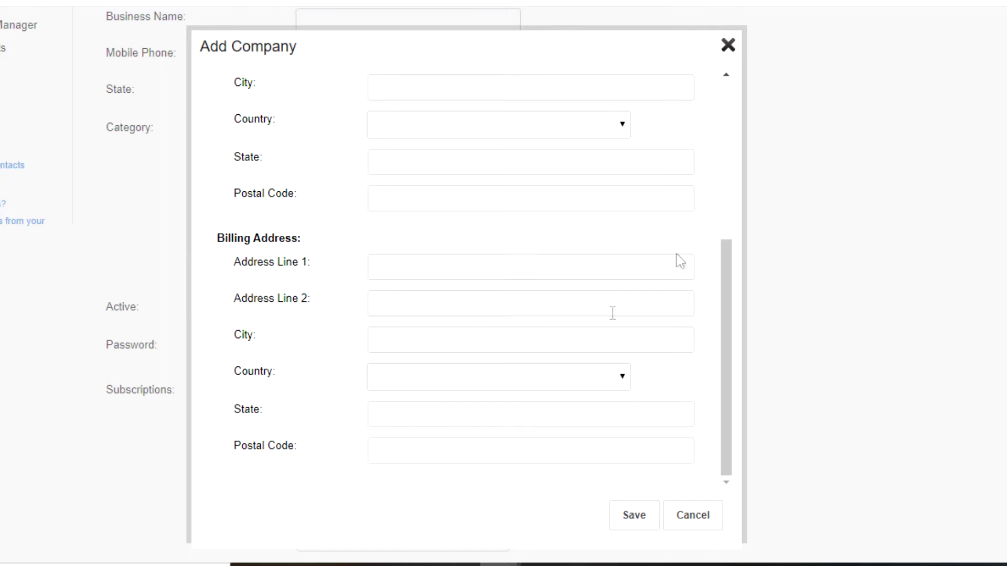
pyautogui.click(635, 518)
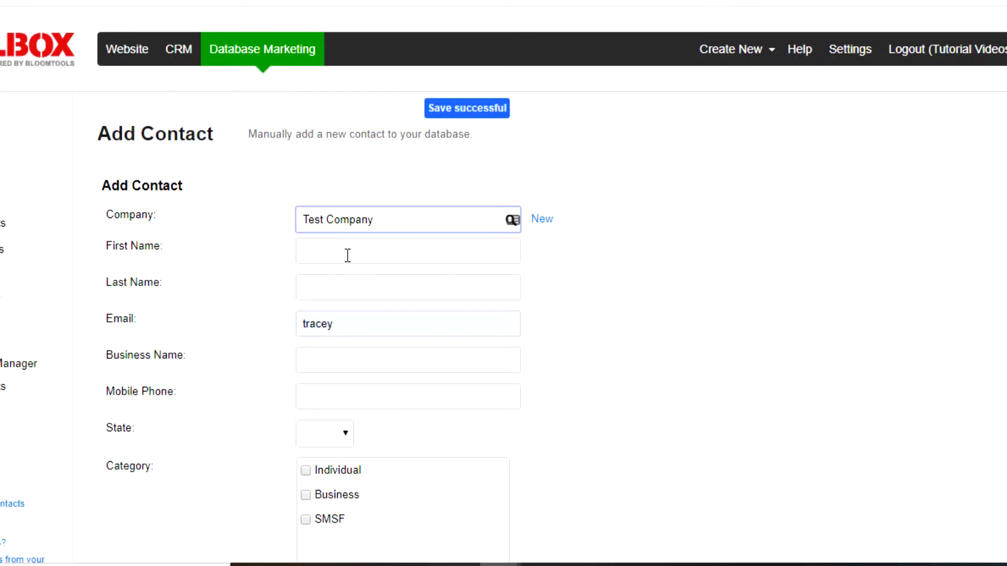
# Enter the contact's first name, last name and e-mail address.
pyautogui.click(342, 254)
pyautogui.write('Tracey')
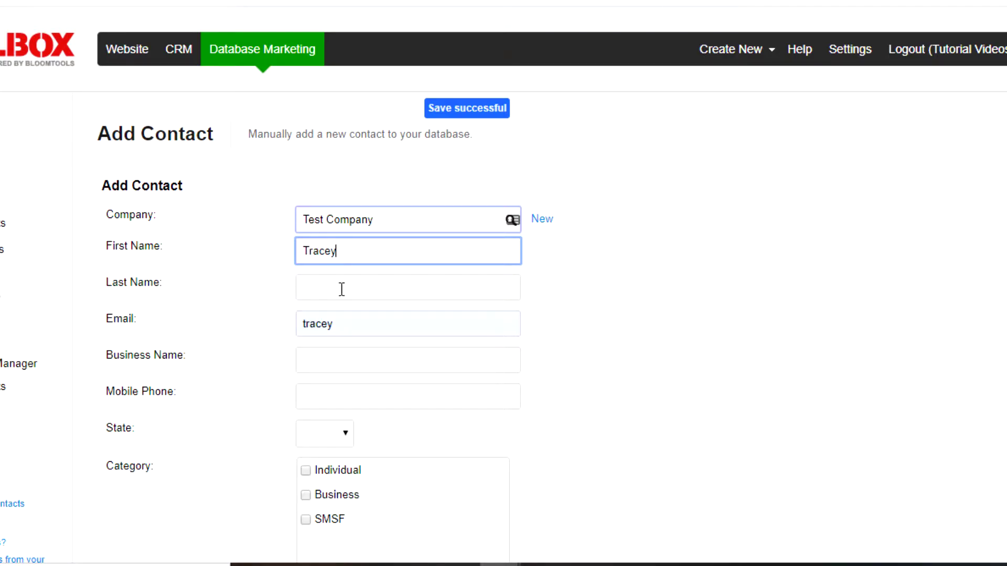
pyautogui.click(347, 284)
pyautogui.write('Test')
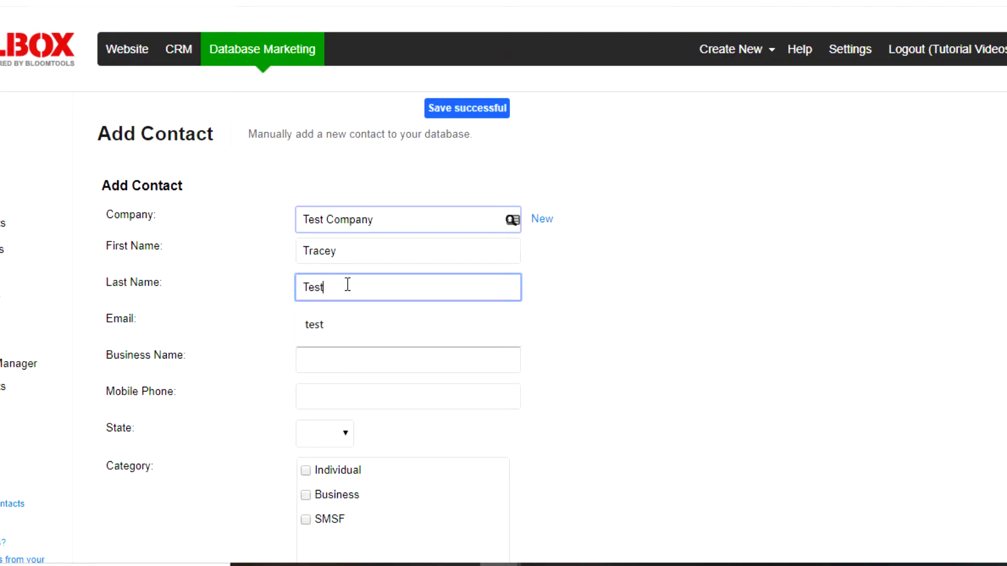
pyautogui.click(518, 317)
pyautogui.click(359, 324)
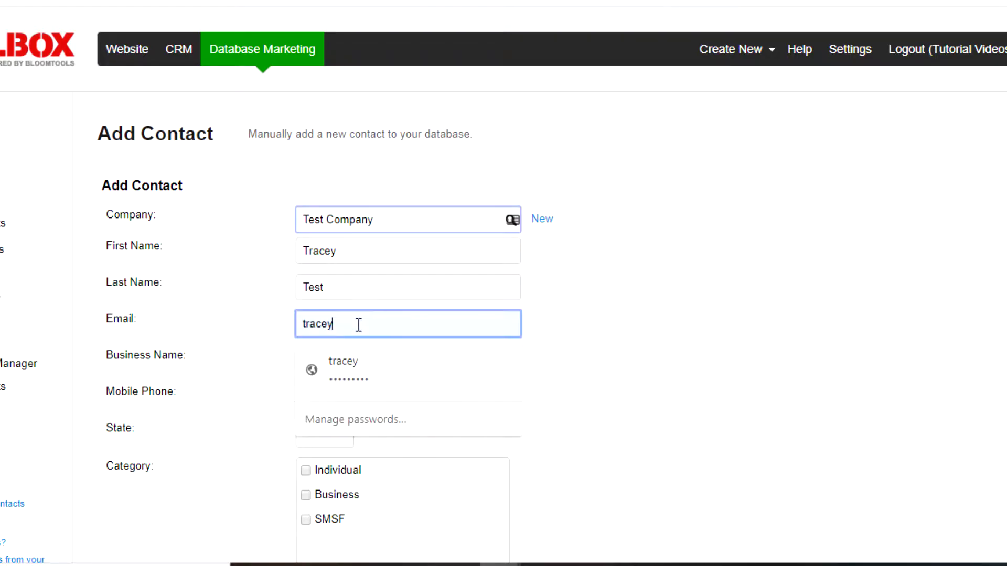
pyautogui.moveTo(359, 325); pyautogui.dragTo(295, 326)
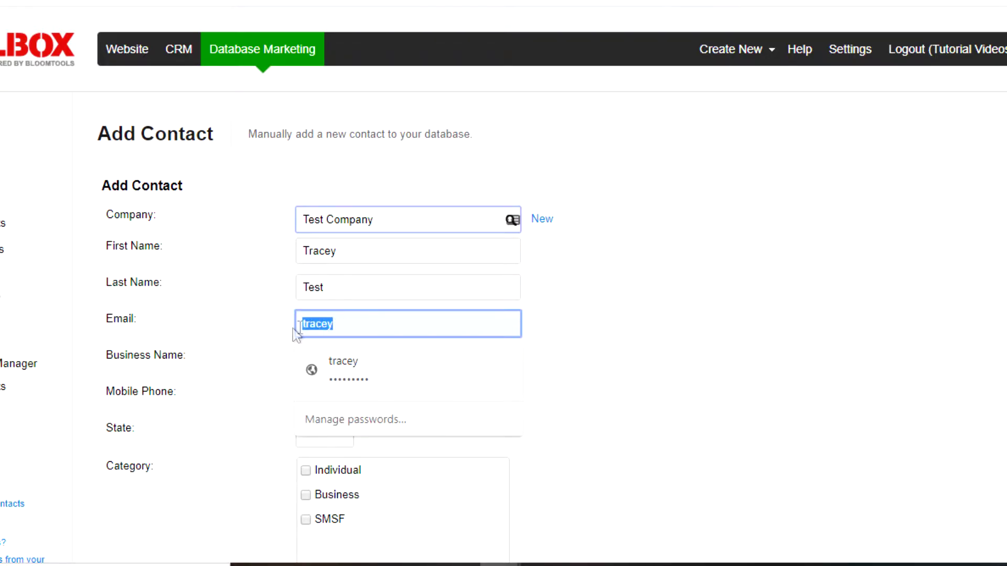
pyautogui.write('trce')
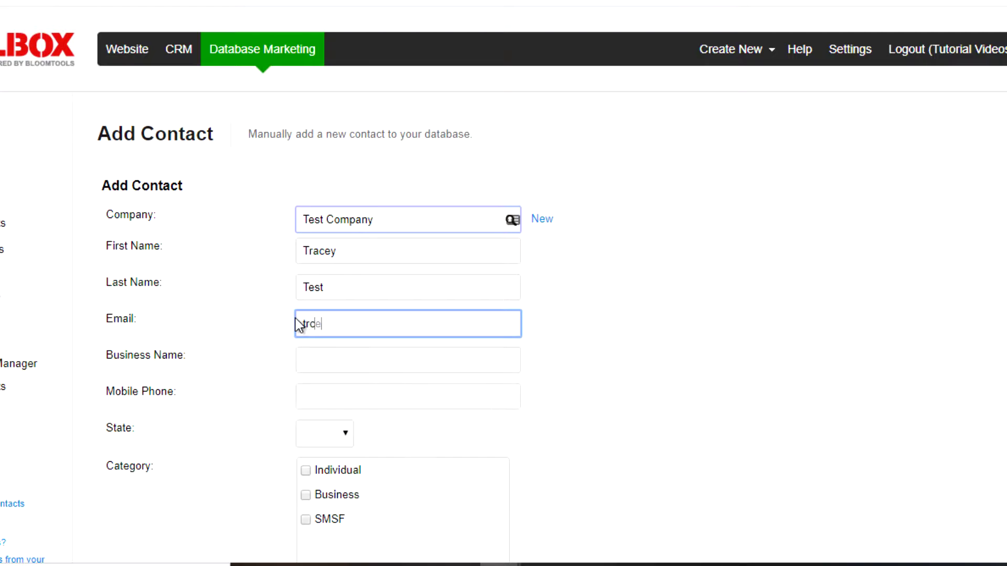
pyautogui.press('BackSpace')
pyautogui.press('BackSpace')
pyautogui.write('a')
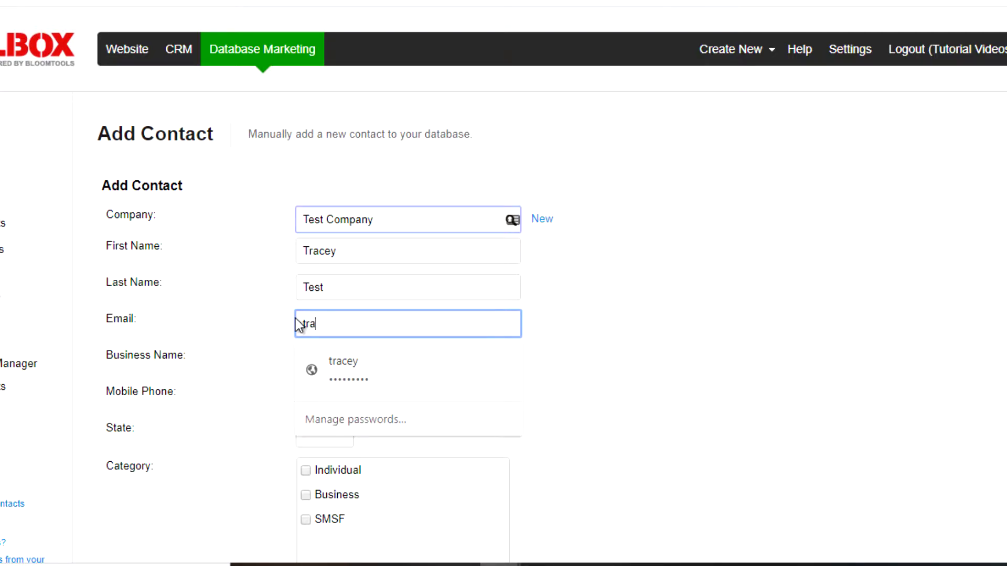
pyautogui.press('BackSpace')
pyautogui.press('BackSpace')
pyautogui.write('Test')
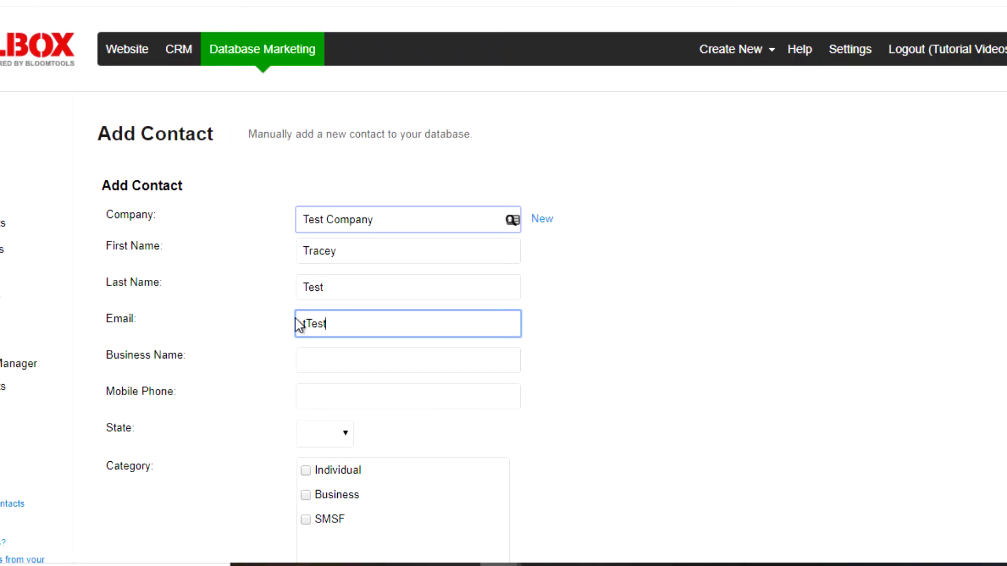
pyautogui.write('@thetest.com')
# Set state QLD, category Individual, status Active, subscribe to Clients, and save with 'Add another Contact'.
pyautogui.click(330, 358)
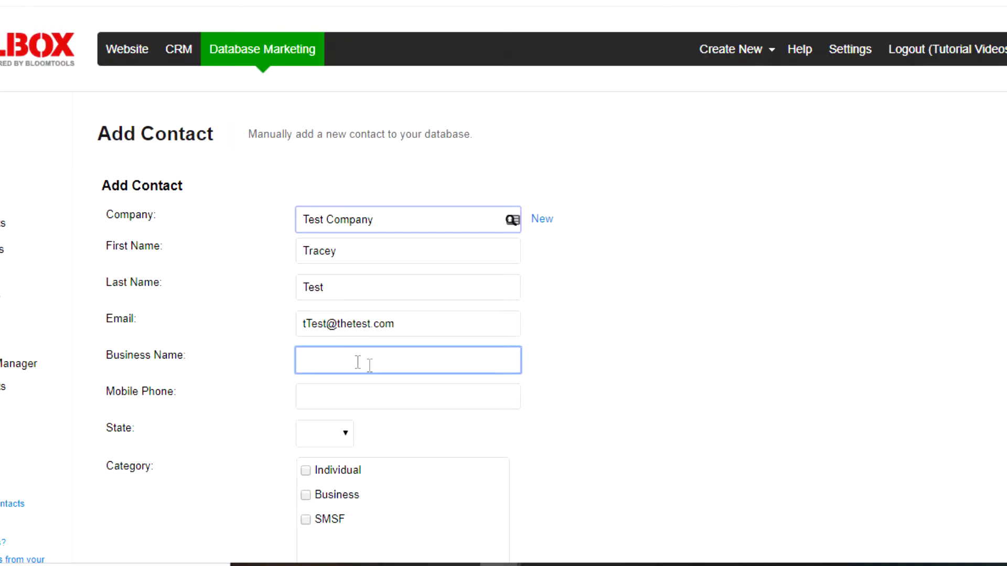
pyautogui.scroll(-6, 369, 366)
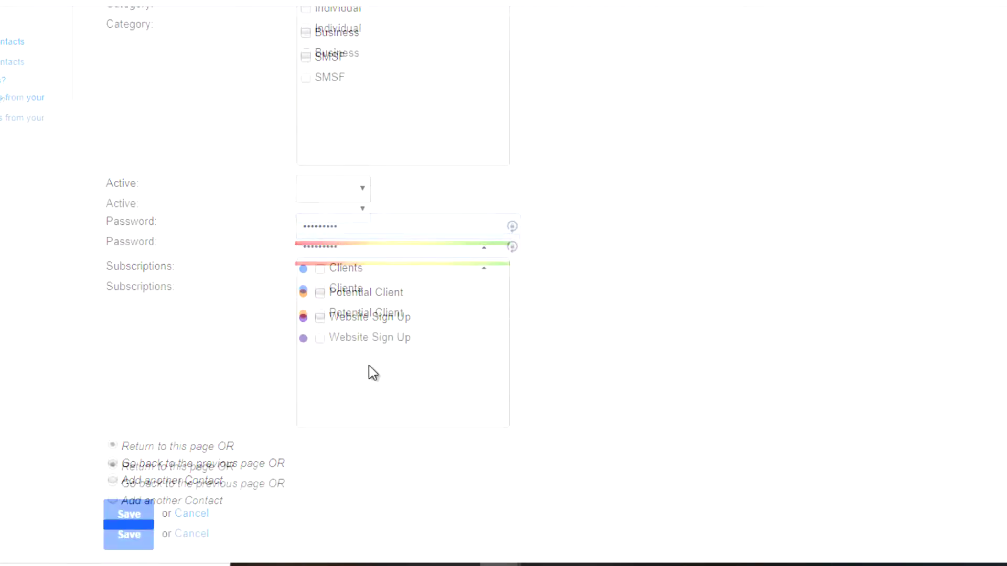
pyautogui.scroll(5, 370, 366)
pyautogui.click(317, 225)
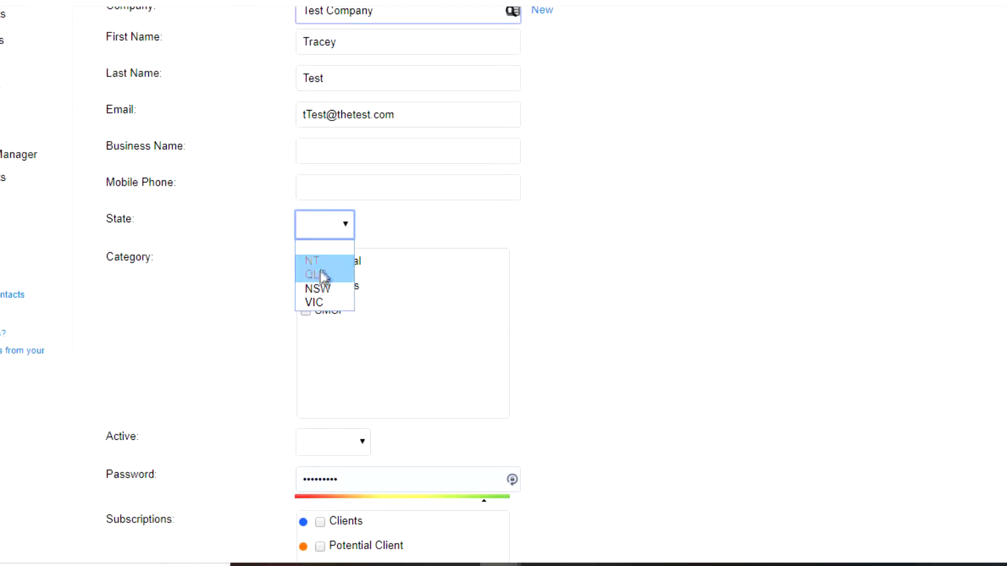
pyautogui.click(321, 273)
pyautogui.click(305, 261)
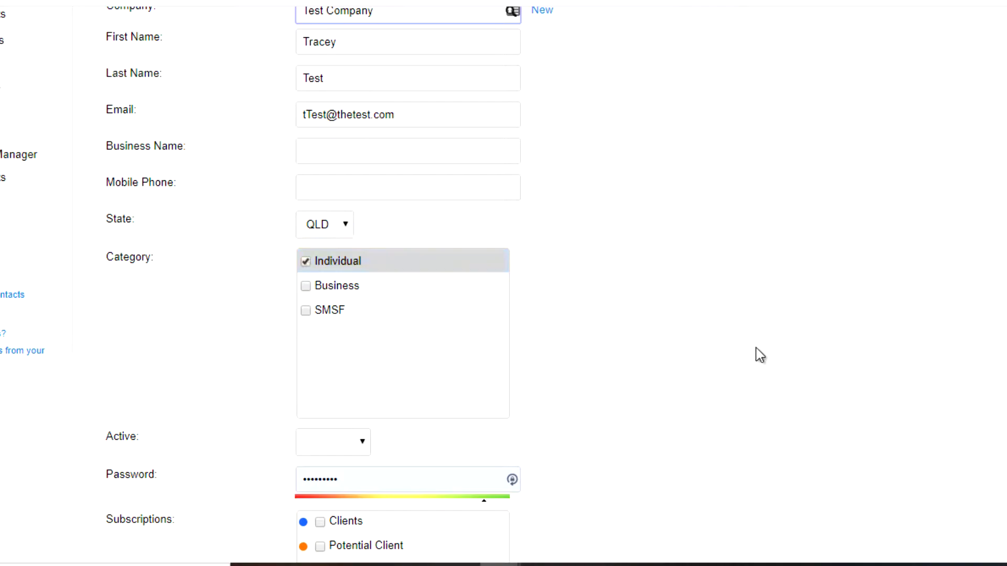
pyautogui.scroll(-4, 756, 348)
pyautogui.click(315, 192)
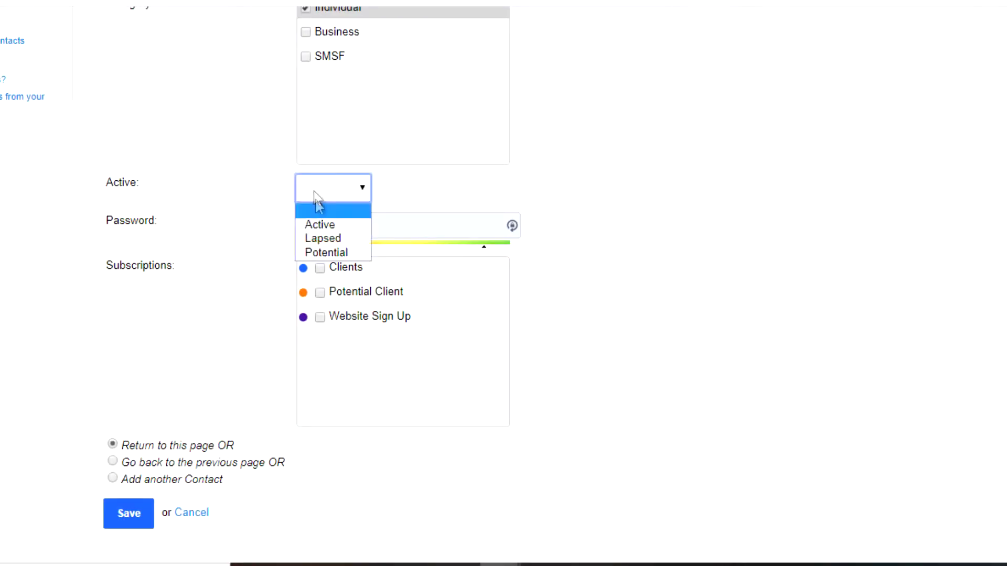
pyautogui.click(319, 225)
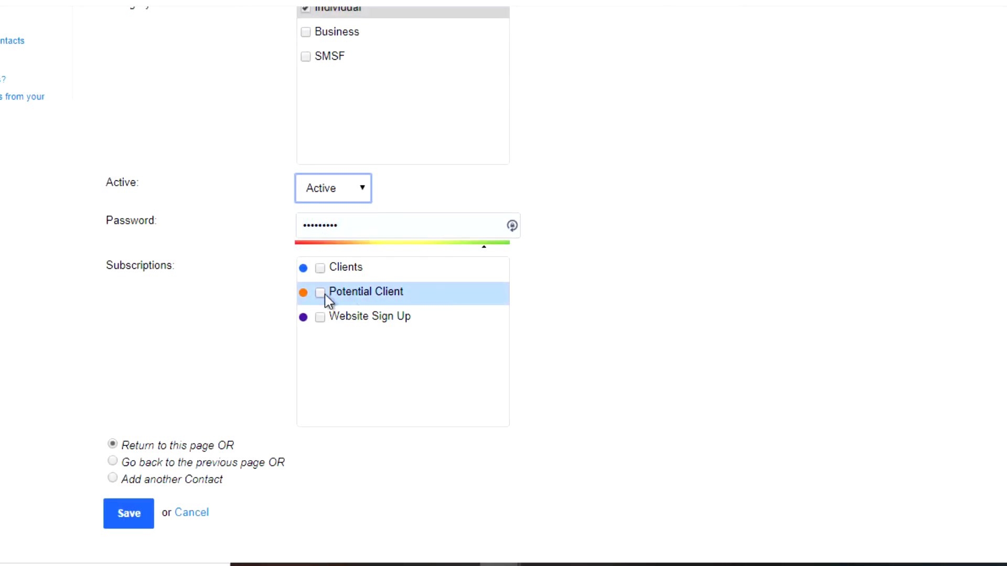
pyautogui.click(320, 269)
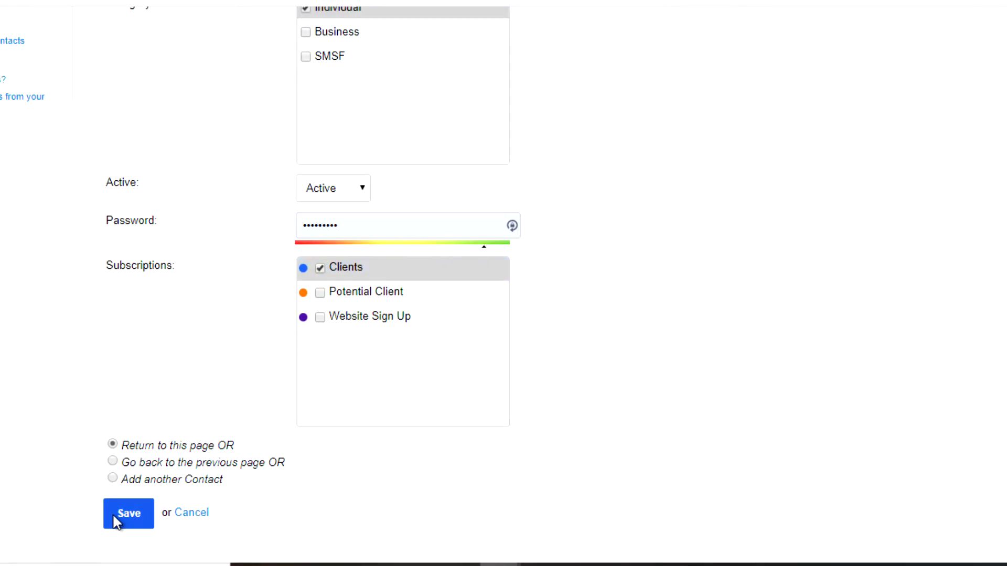
pyautogui.click(113, 479)
pyautogui.click(126, 513)
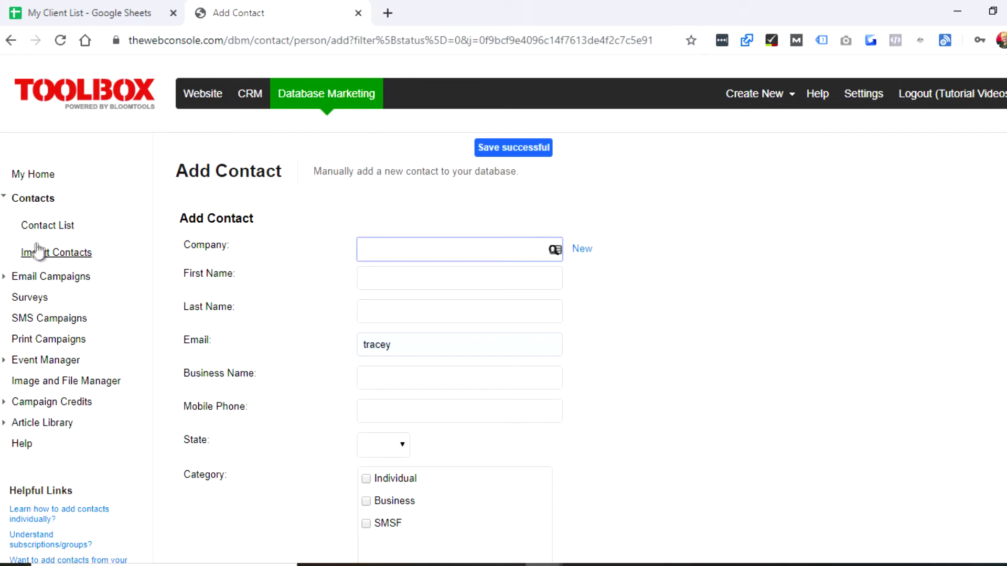
# Go to the Import Contacts page and look over its form.
pyautogui.click(53, 252)
pyautogui.scroll(-3, 869, 360)
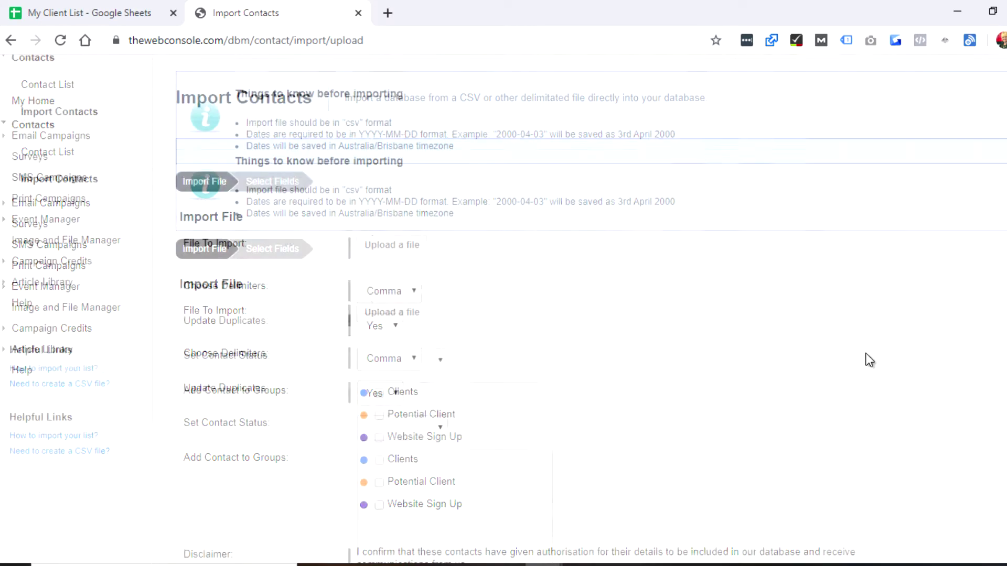
pyautogui.scroll(-2, 869, 361)
pyautogui.scroll(5, 870, 360)
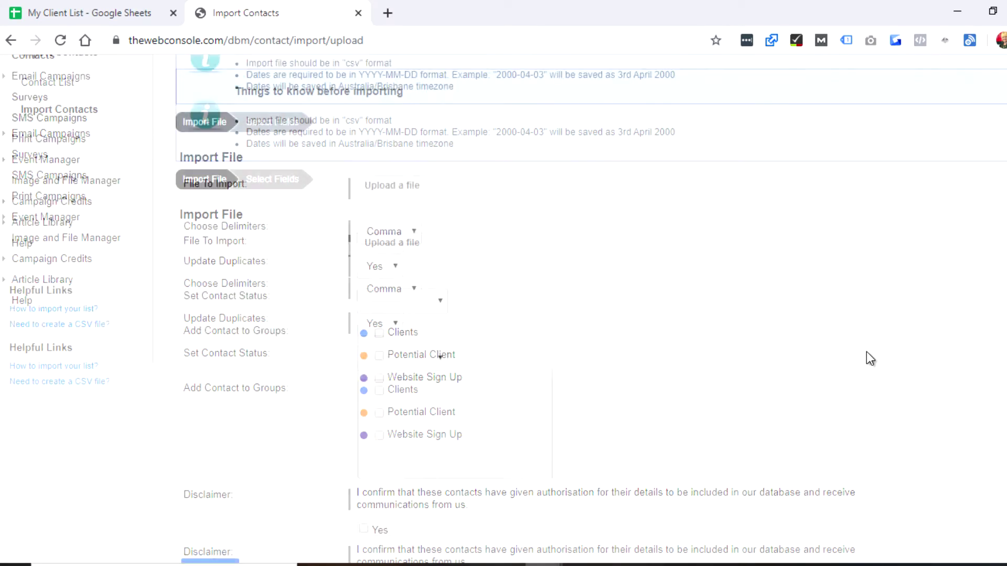
pyautogui.scroll(-5, 870, 360)
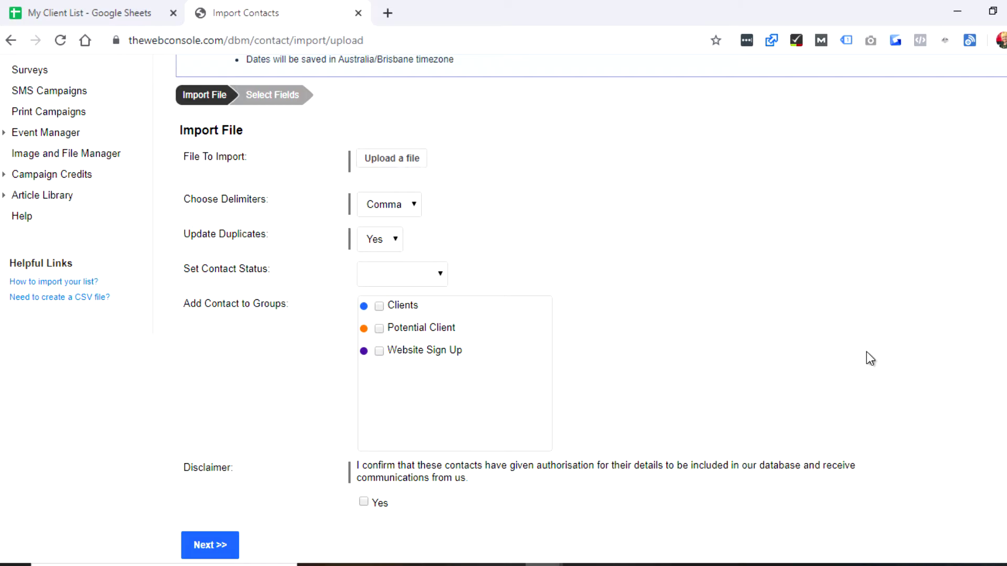
# Compare the My Client List sheet, keep Comma as the import delimiter, and return to the sheet.
pyautogui.click(106, 16)
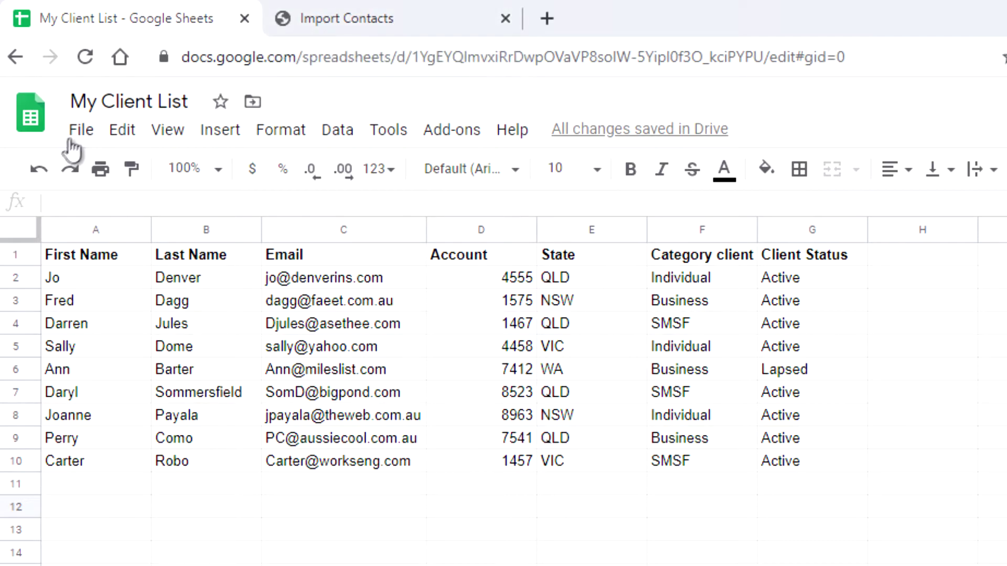
pyautogui.click(388, 18)
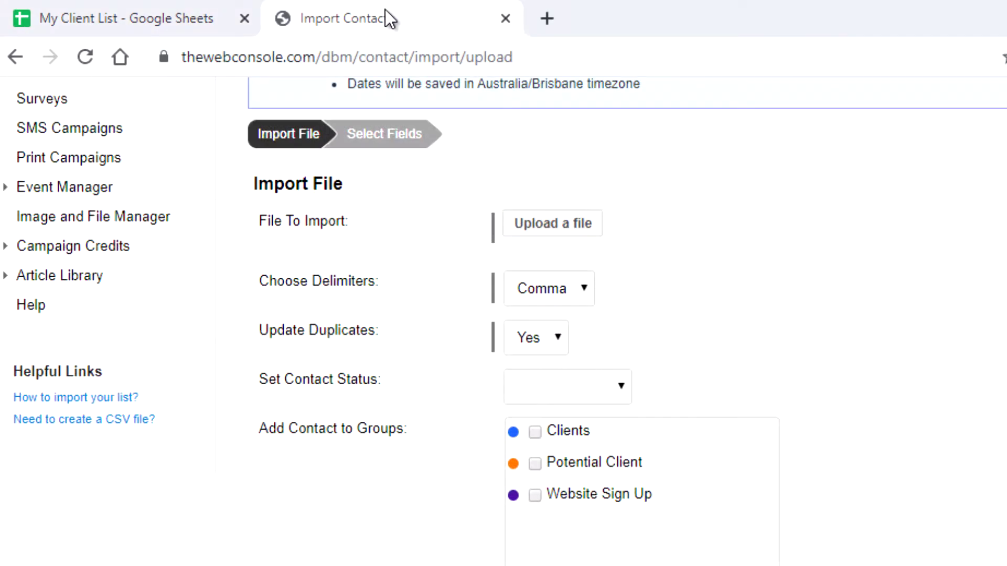
pyautogui.click(547, 282)
pyautogui.click(546, 282)
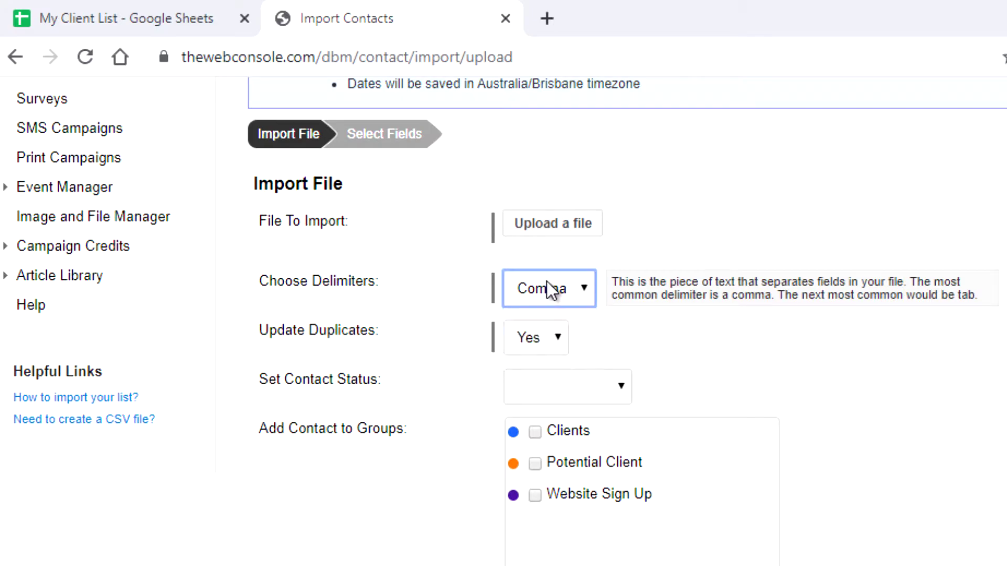
pyautogui.click(149, 17)
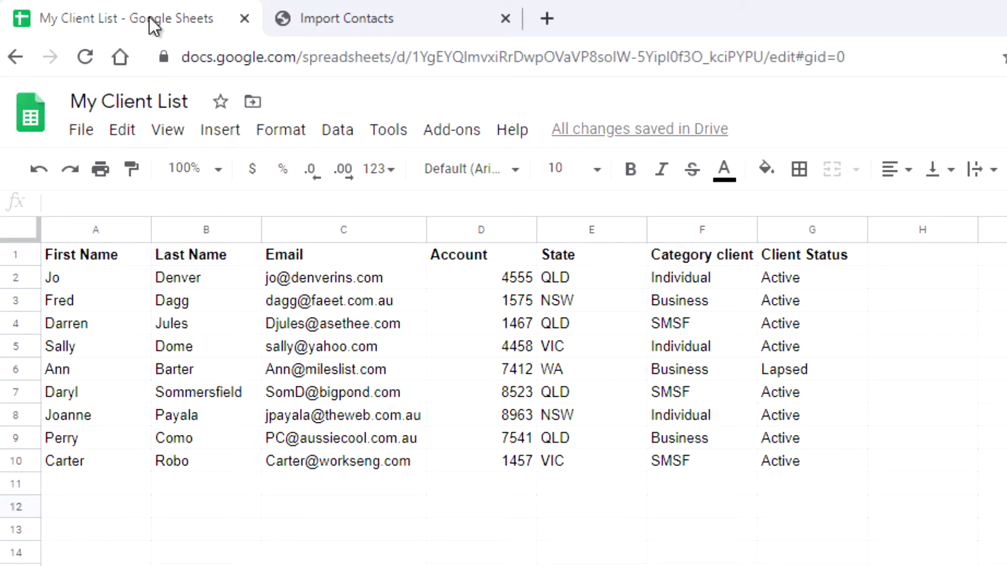
# Download My Client List as a .csv of the current sheet and return to Import Contacts.
pyautogui.click(72, 137)
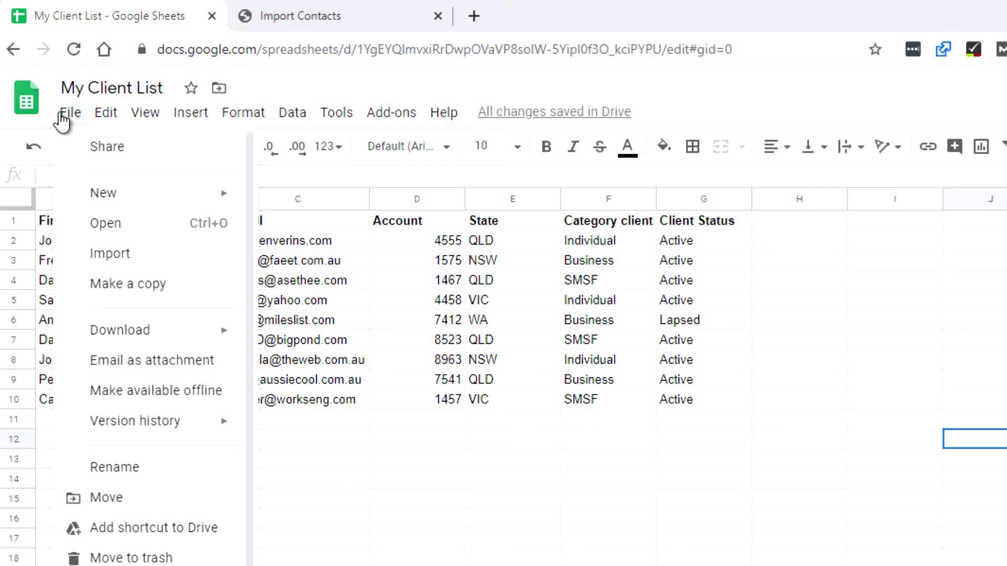
pyautogui.moveTo(144, 334)
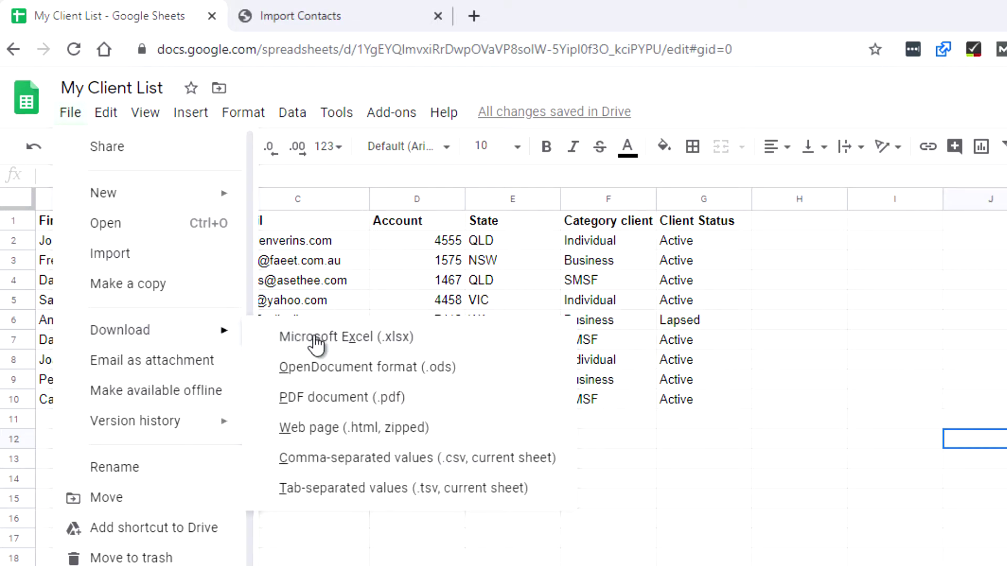
pyautogui.click(307, 467)
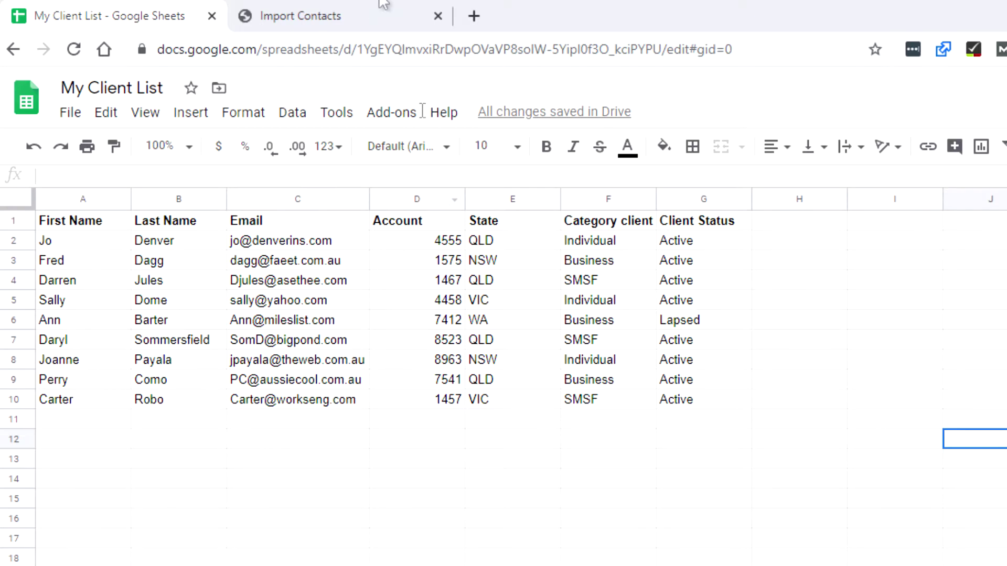
pyautogui.click(371, 16)
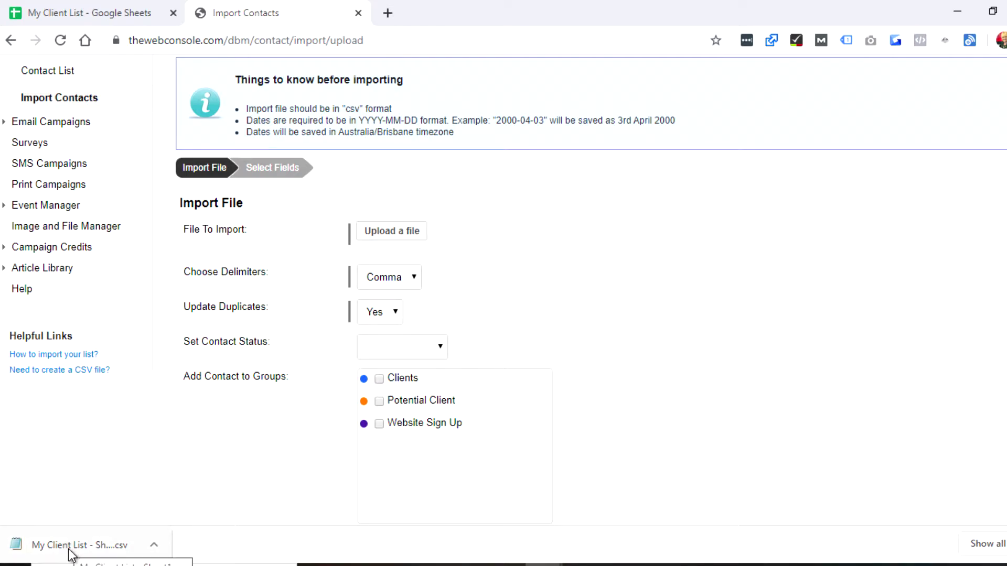
# Upload the downloaded client-list CSV, set status Active, add to the Clients group, and continue.
pyautogui.moveTo(70, 555); pyautogui.dragTo(467, 237)
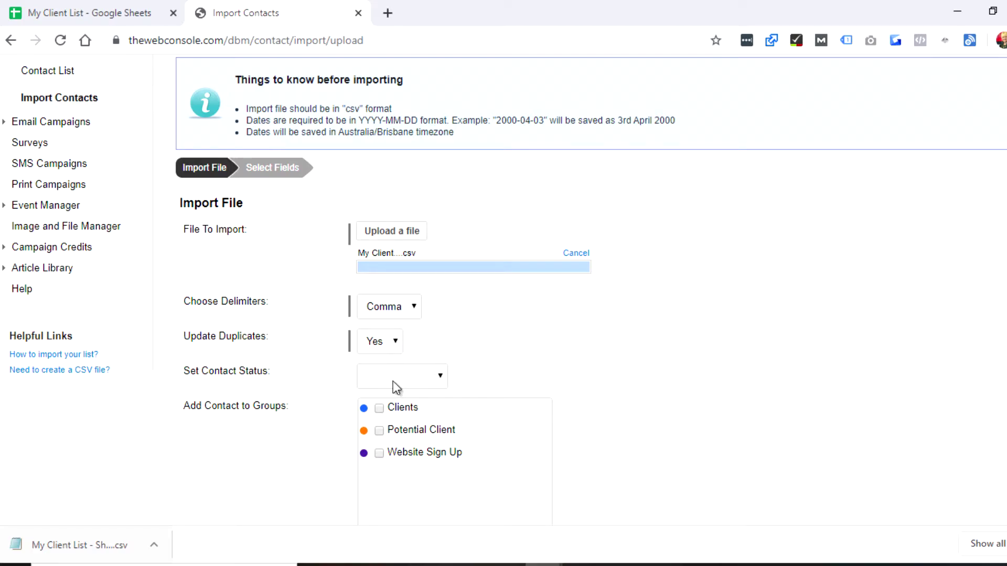
pyautogui.click(392, 382)
pyautogui.click(392, 409)
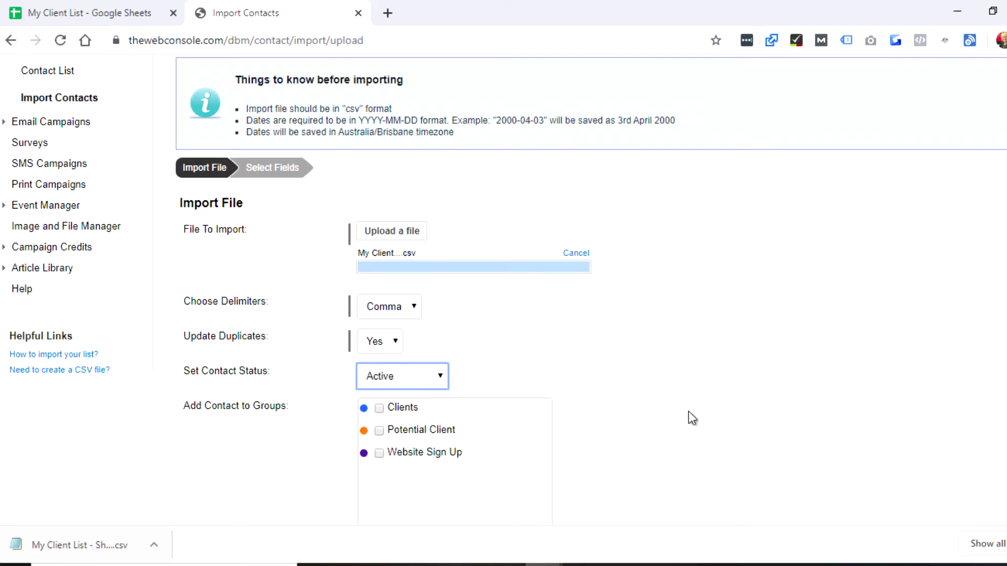
pyautogui.scroll(-2, 689, 412)
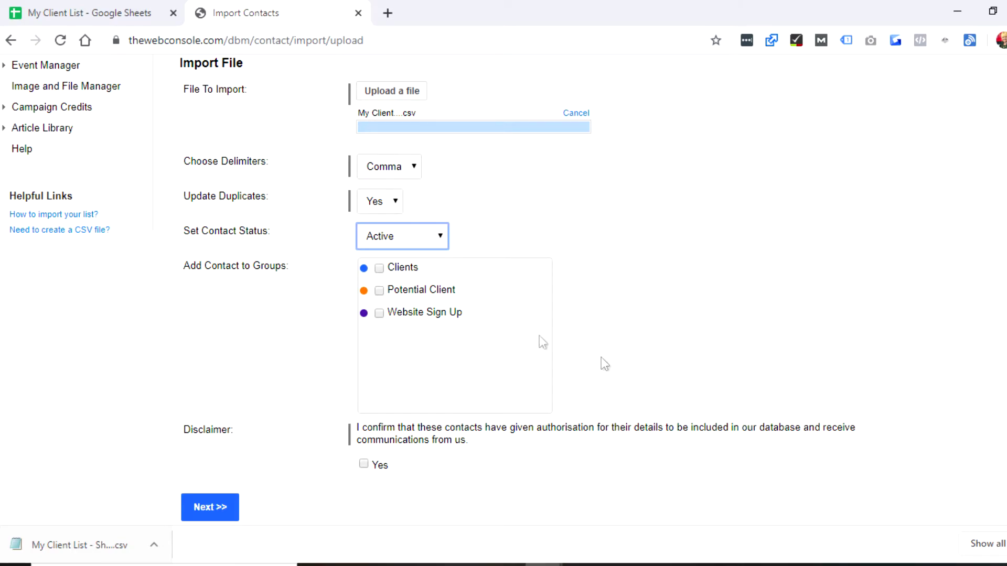
pyautogui.click(378, 268)
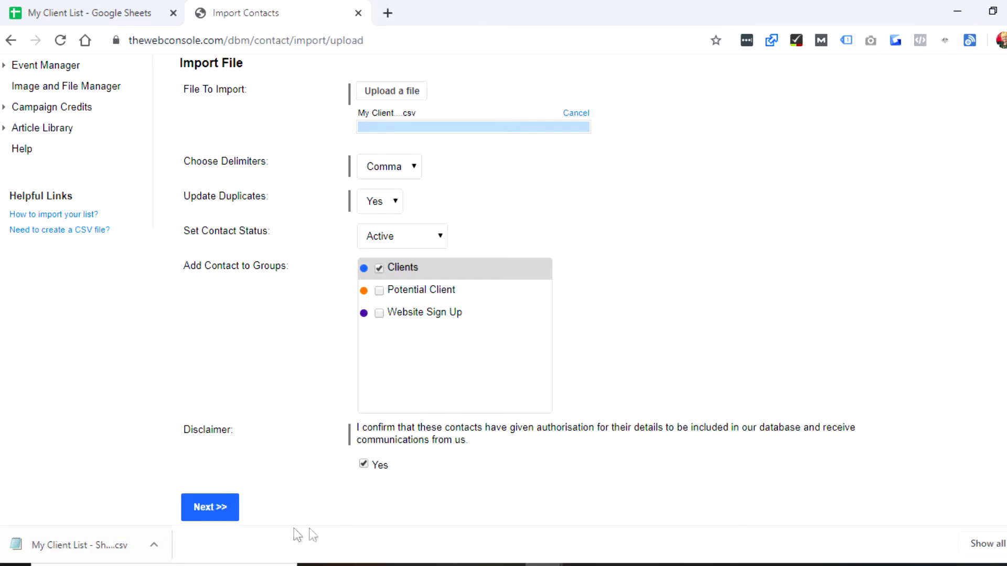
pyautogui.click(203, 508)
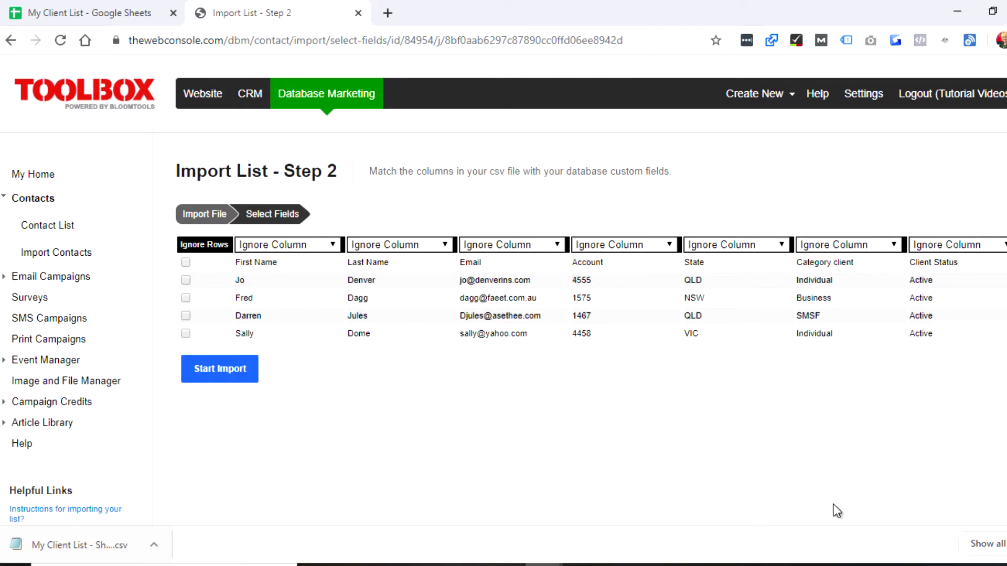
# Map the first three CSV columns to First Name, Last Name and Email.
pyautogui.click(105, 16)
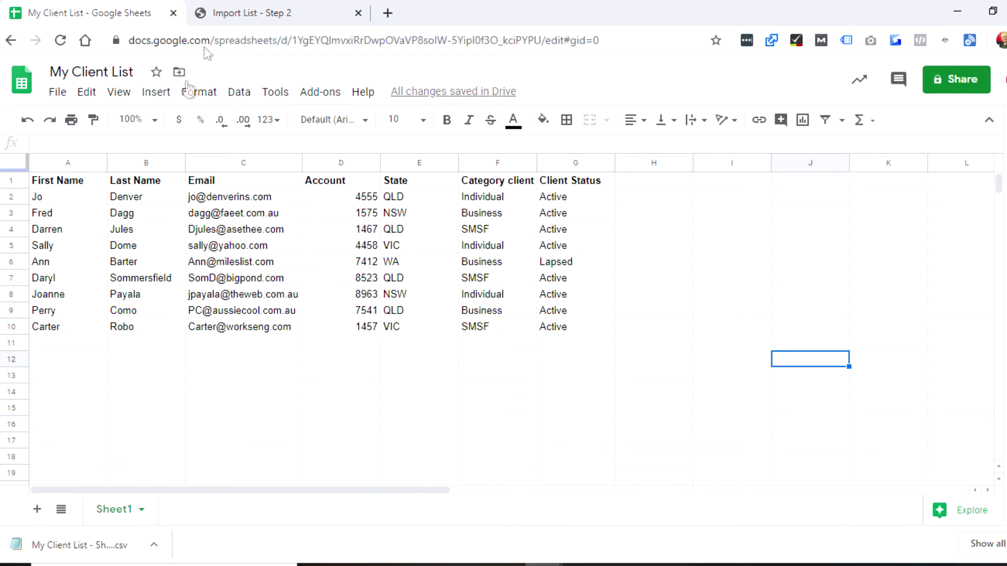
pyautogui.click(240, 16)
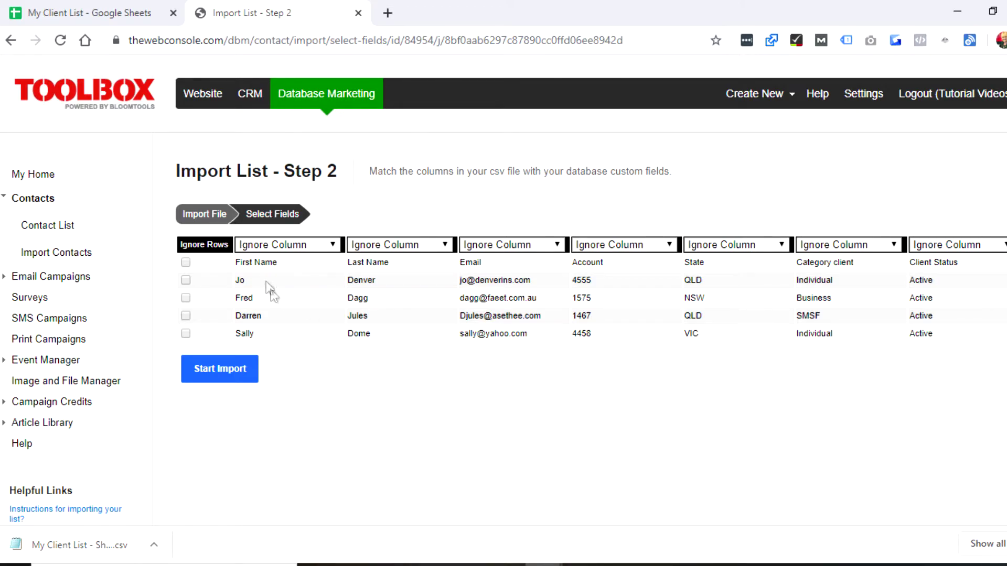
pyautogui.click(281, 245)
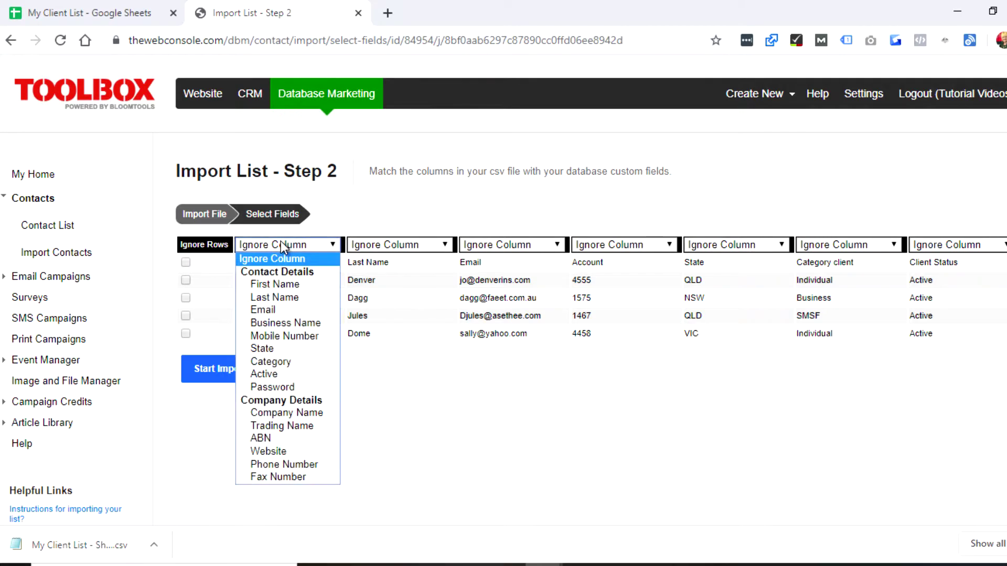
pyautogui.click(284, 284)
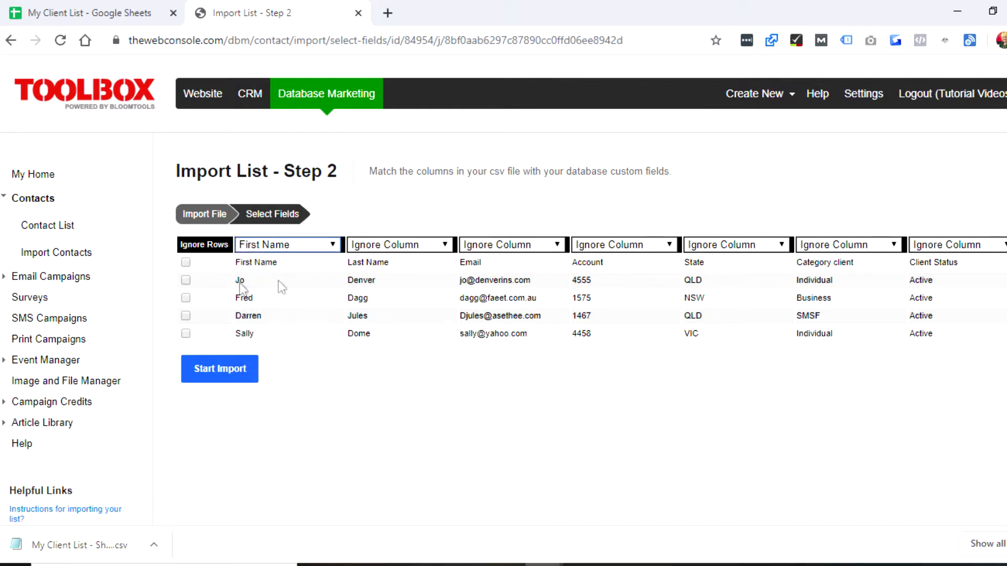
pyautogui.click(444, 239)
pyautogui.click(416, 297)
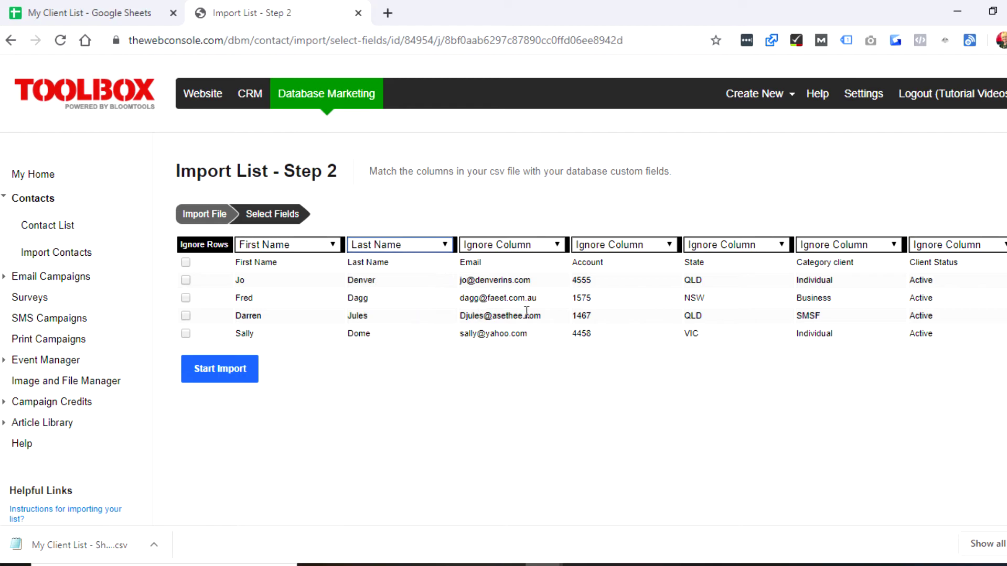
pyautogui.click(551, 247)
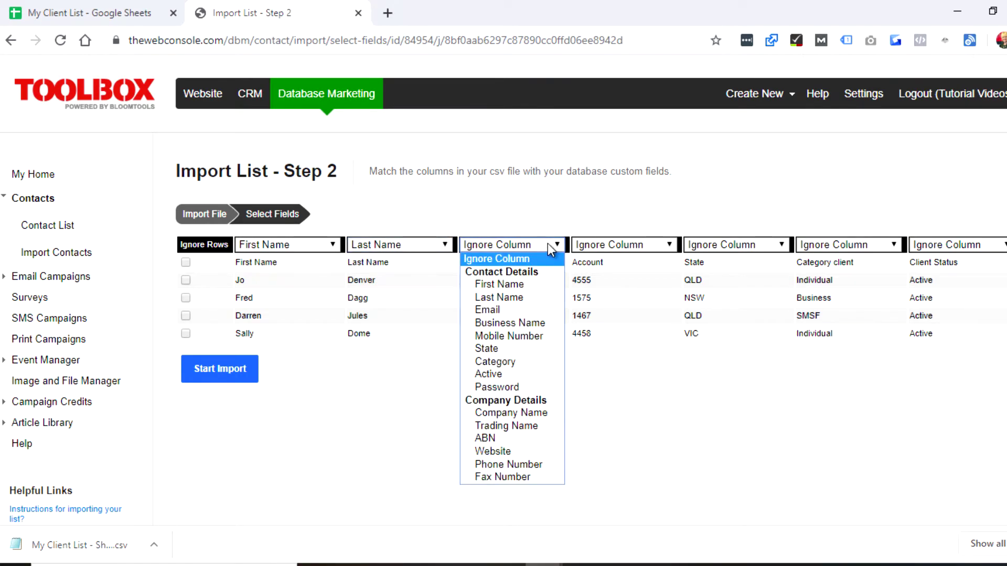
pyautogui.click(525, 311)
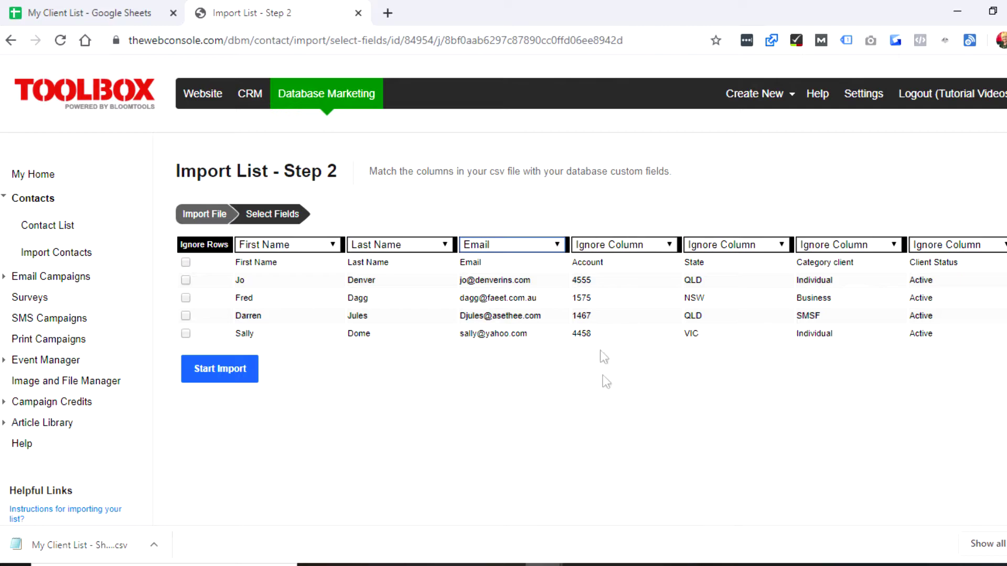
# Map the remaining columns to State, Category and Active, ignore the header row, and start the import.
pyautogui.click(71, 14)
pyautogui.click(334, 163)
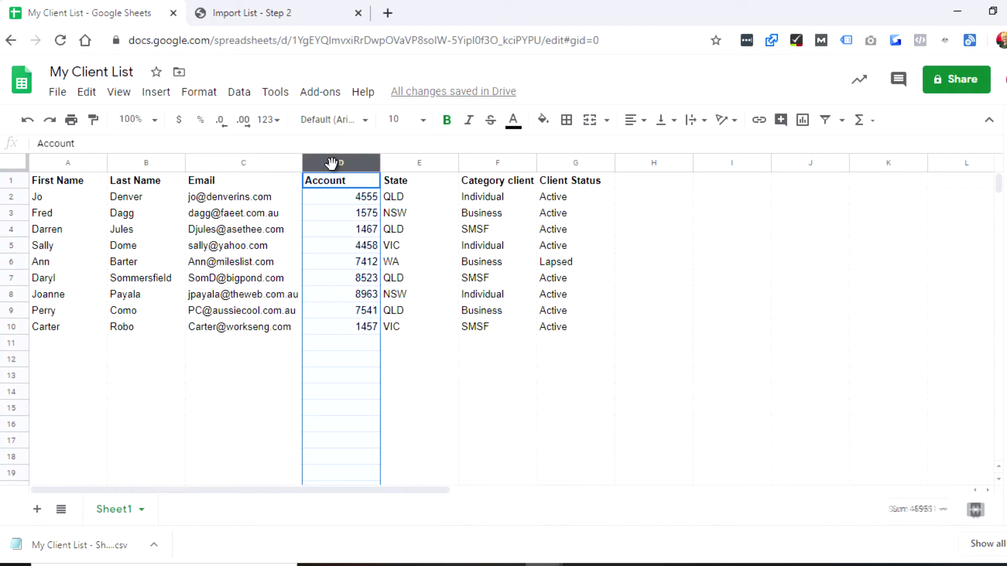
pyautogui.click(264, 15)
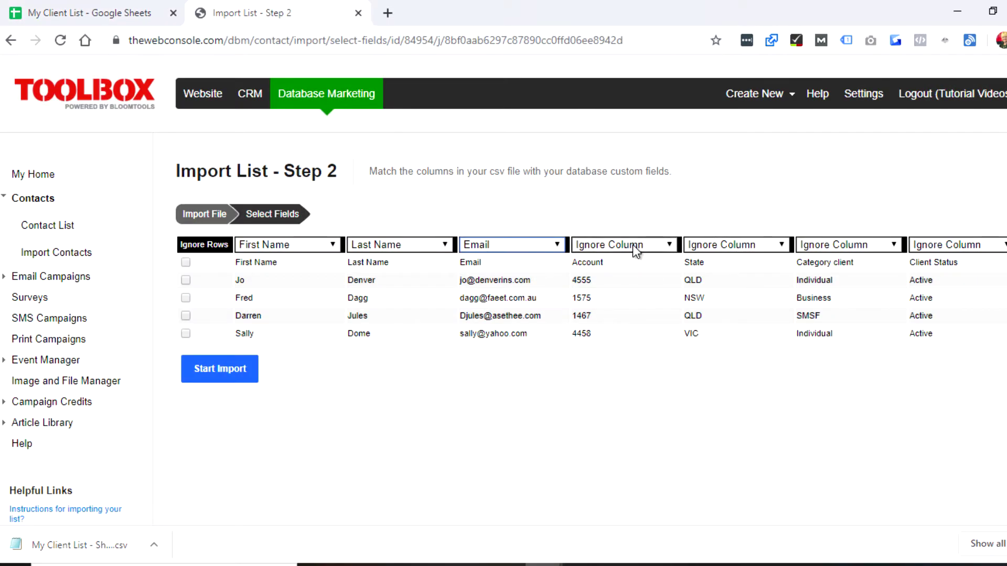
pyautogui.click(778, 246)
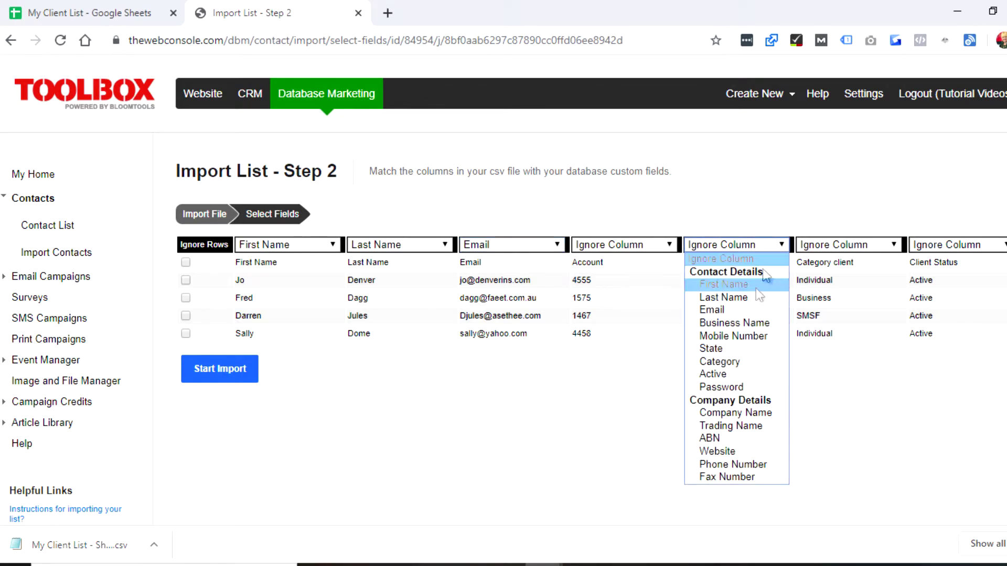
pyautogui.click(723, 347)
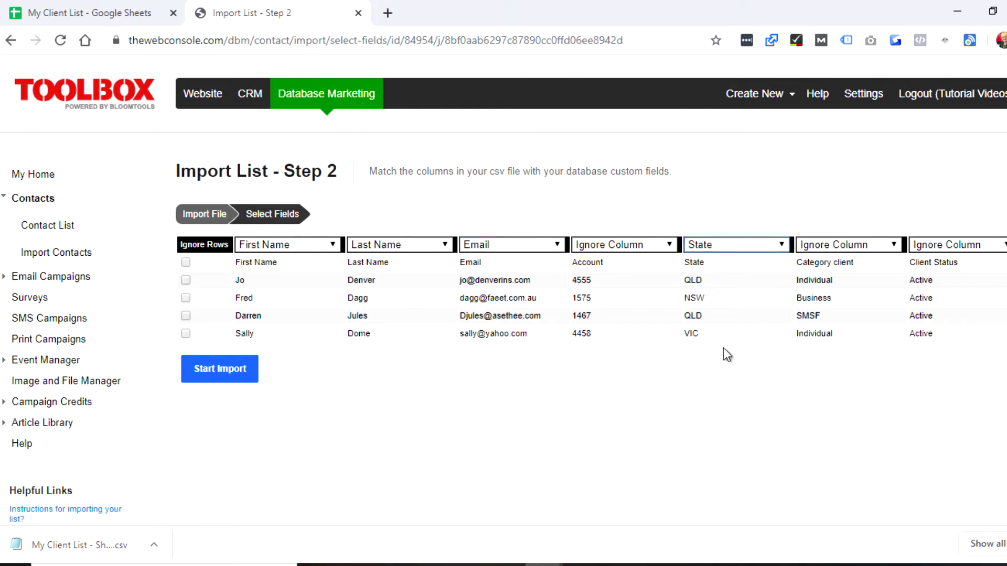
pyautogui.click(886, 246)
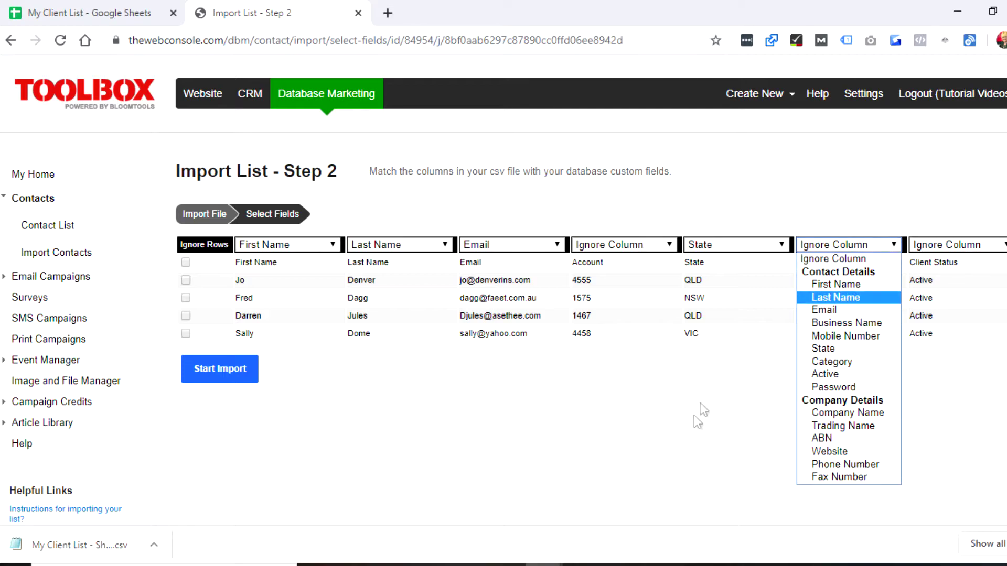
pyautogui.click(703, 423)
pyautogui.click(867, 245)
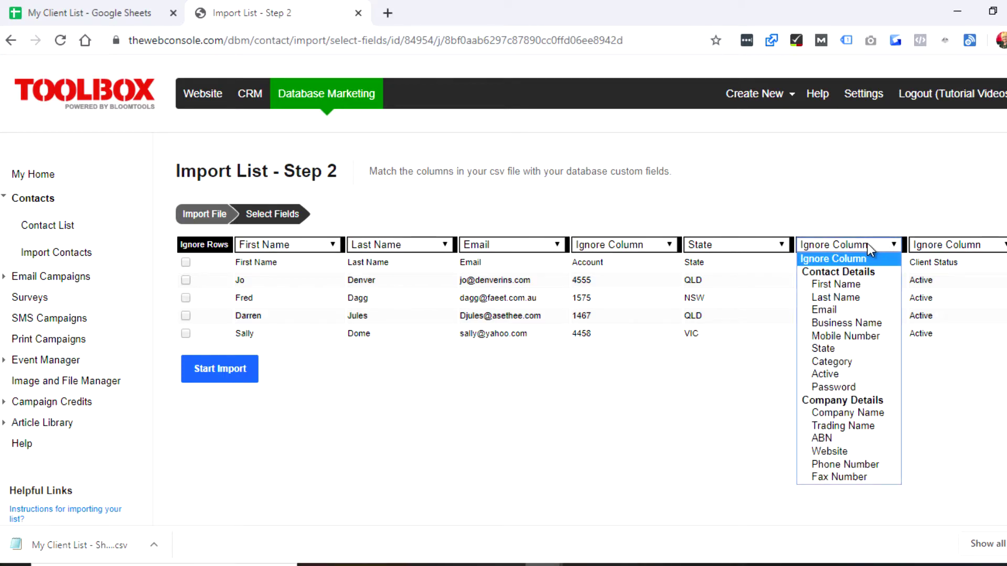
pyautogui.click(832, 361)
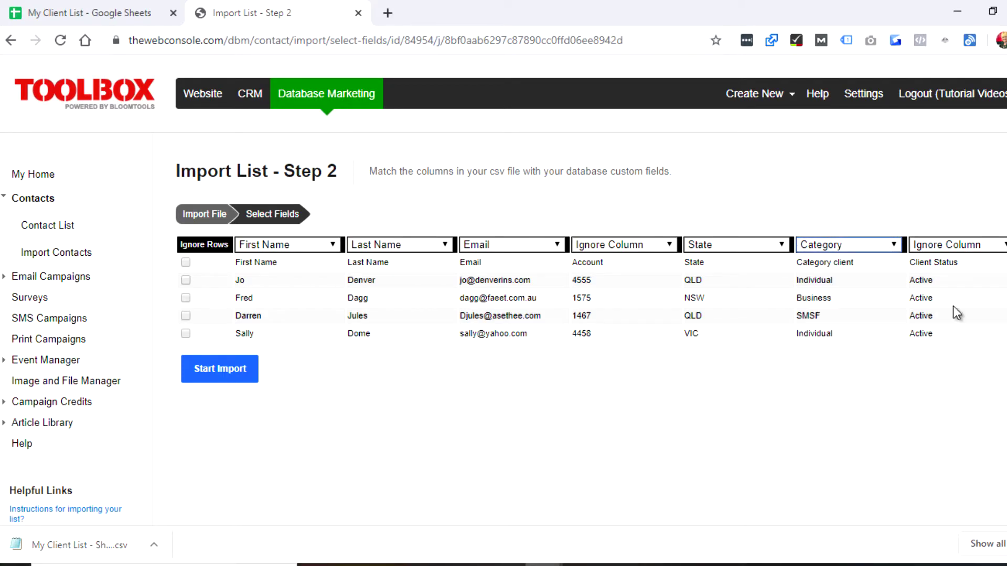
pyautogui.click(961, 242)
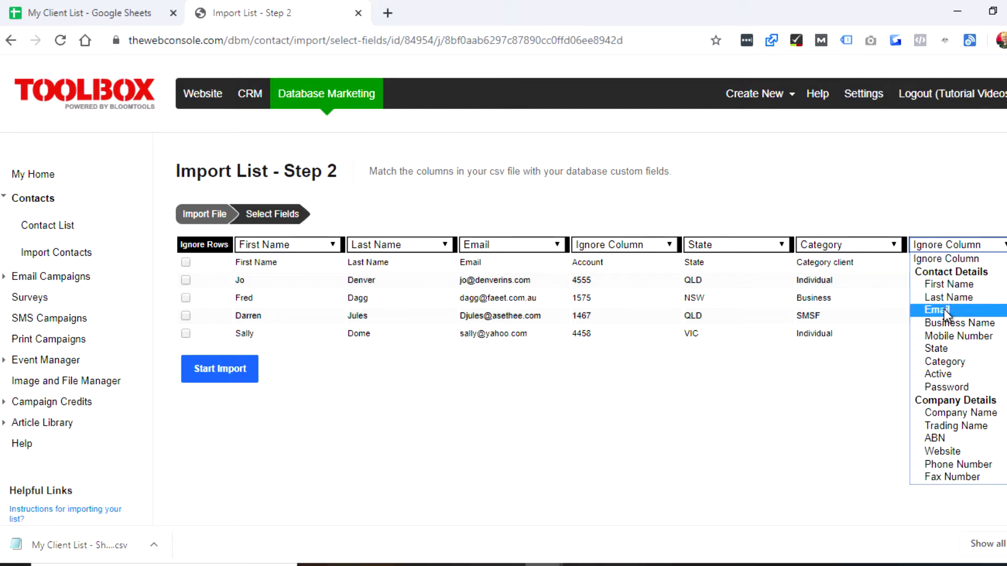
pyautogui.click(946, 376)
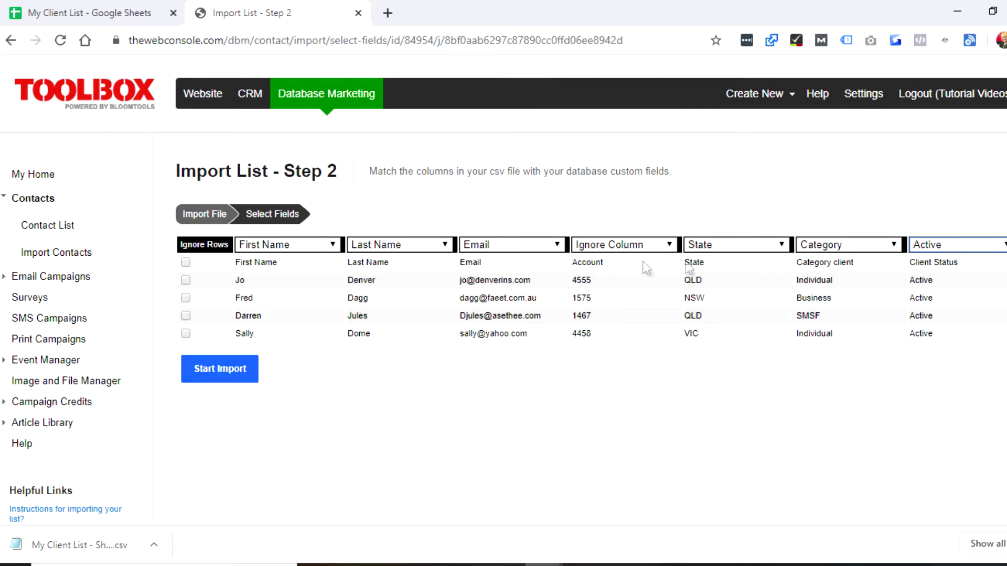
pyautogui.click(186, 262)
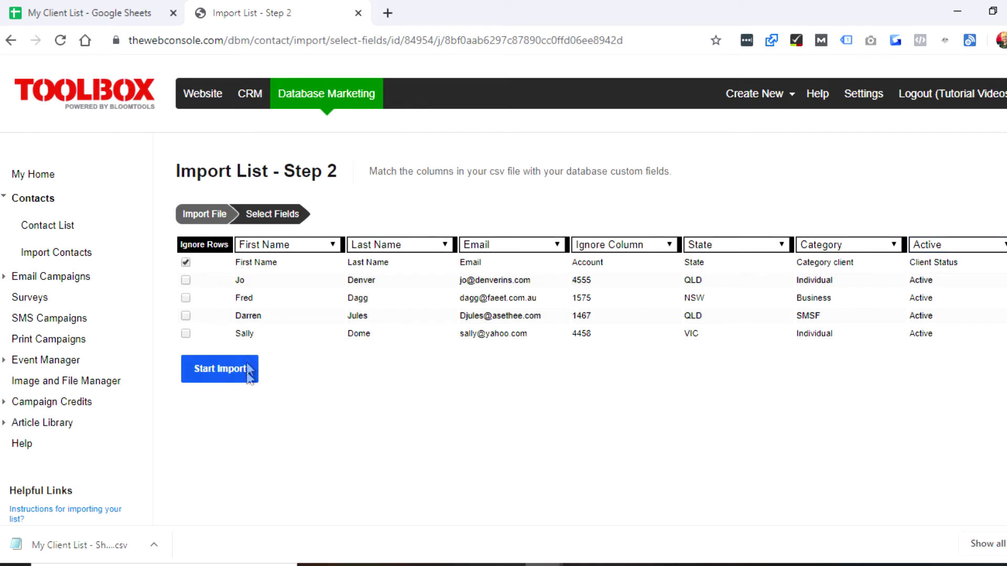
pyautogui.click(208, 371)
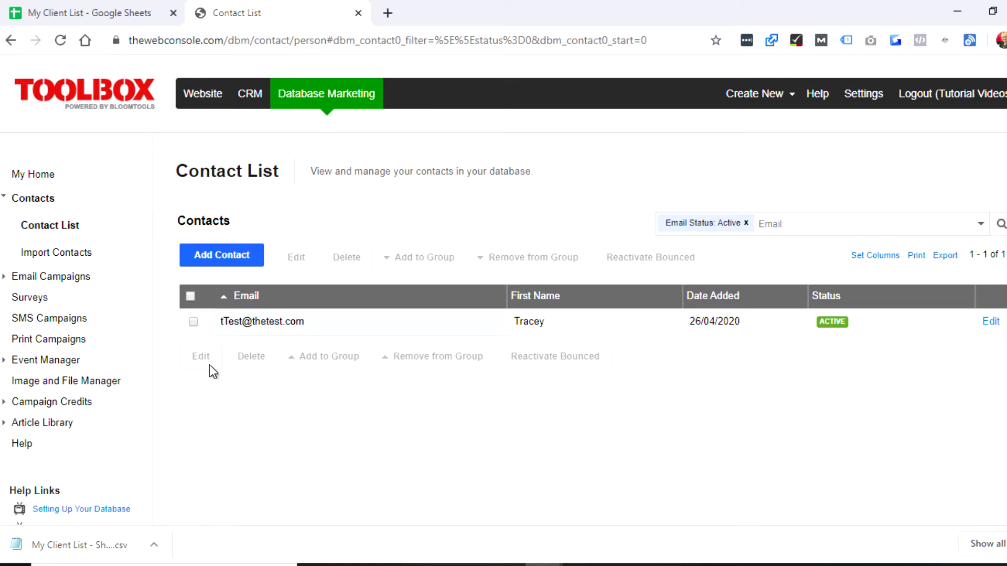
# Refresh the Contact List and confirm all 10 contacts, including the imported clients, appear.
pyautogui.click(81, 206)
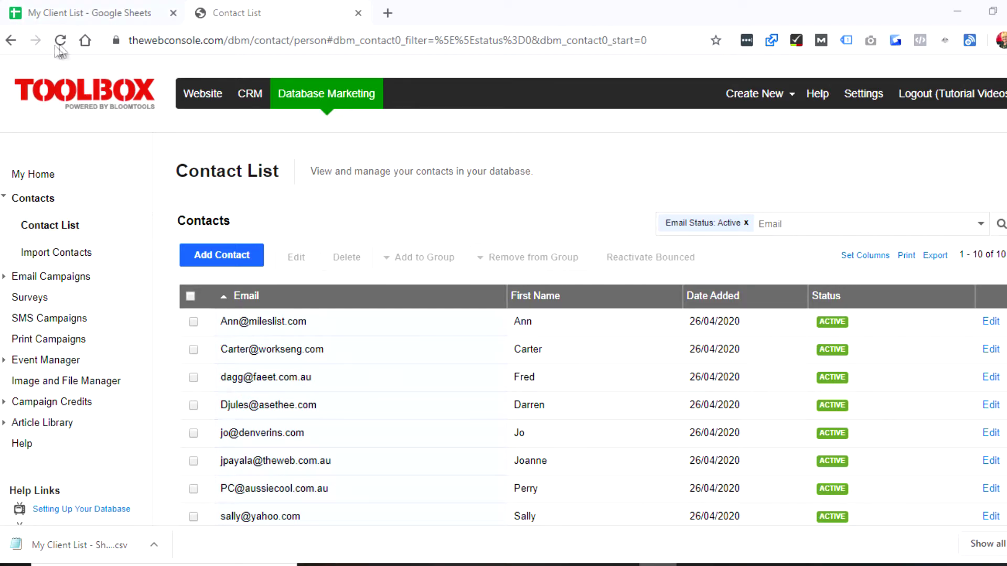
pyautogui.scroll(-2, 708, 376)
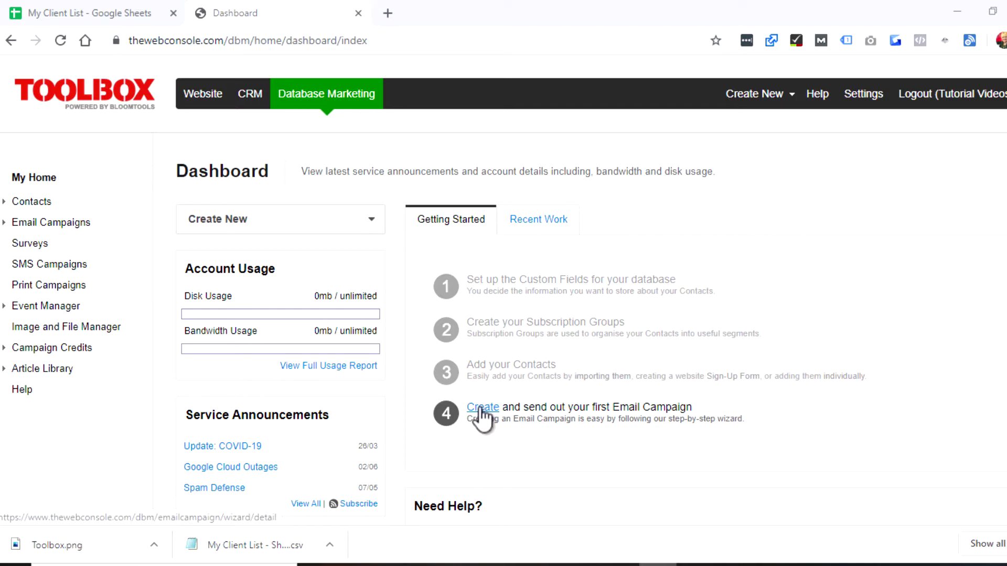
# Go to Email Campaigns > Campaign List and start a new campaign, beginning its name.
pyautogui.click(30, 225)
pyautogui.click(45, 249)
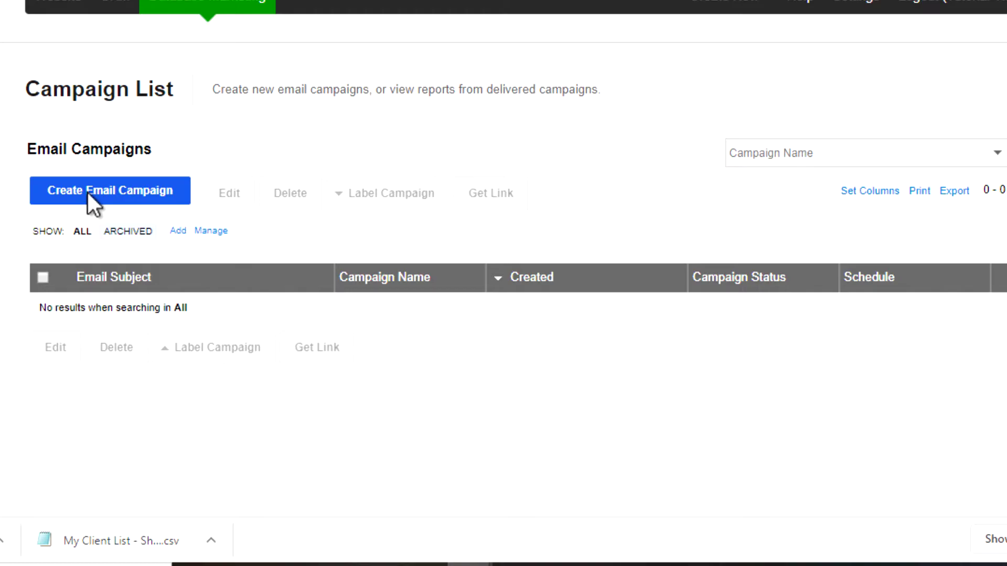
pyautogui.click(87, 193)
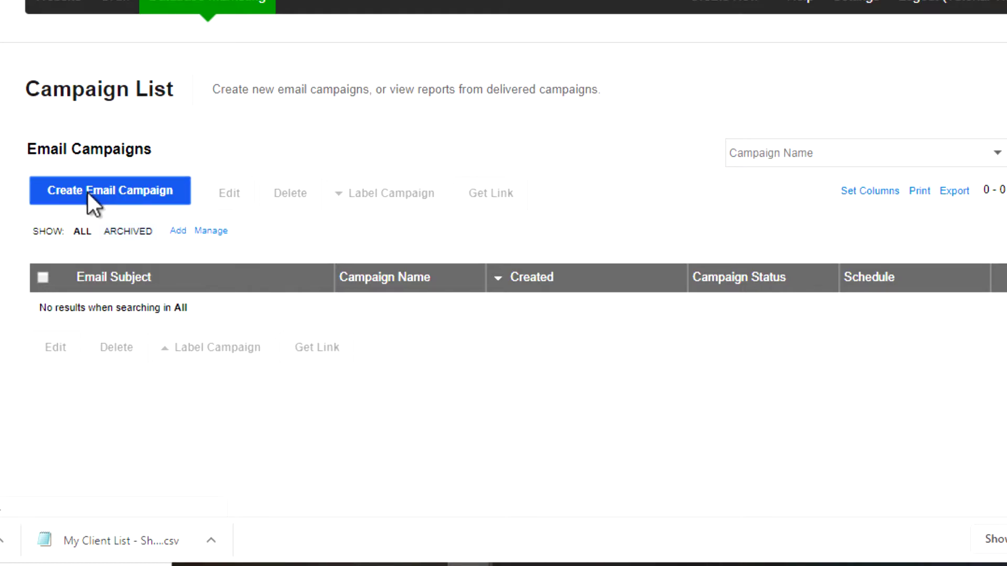
pyautogui.write('W')
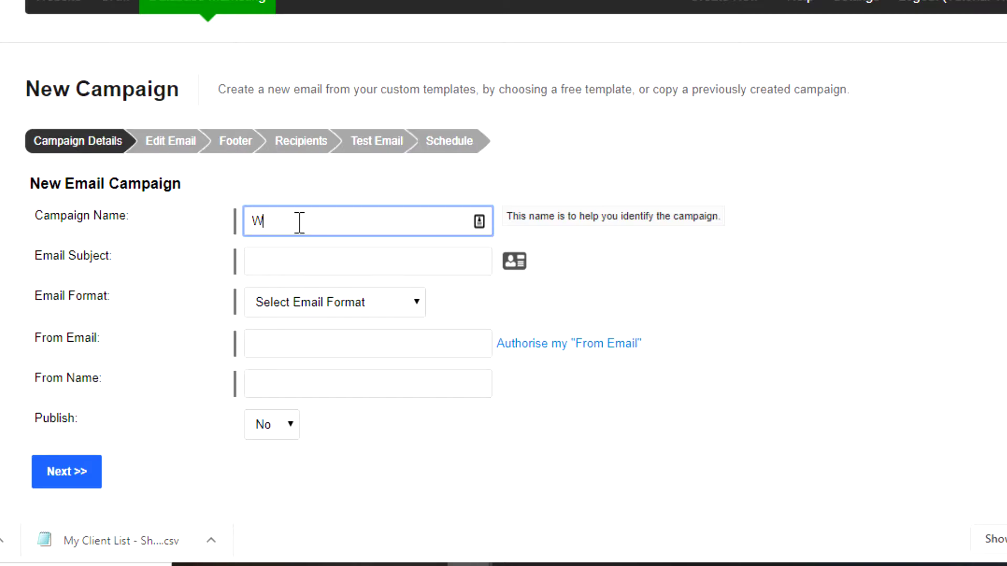
# Name the campaign 'Cashflow tips'.
pyautogui.moveTo(299, 222); pyautogui.dragTo(228, 214)
pyautogui.write('Cas')
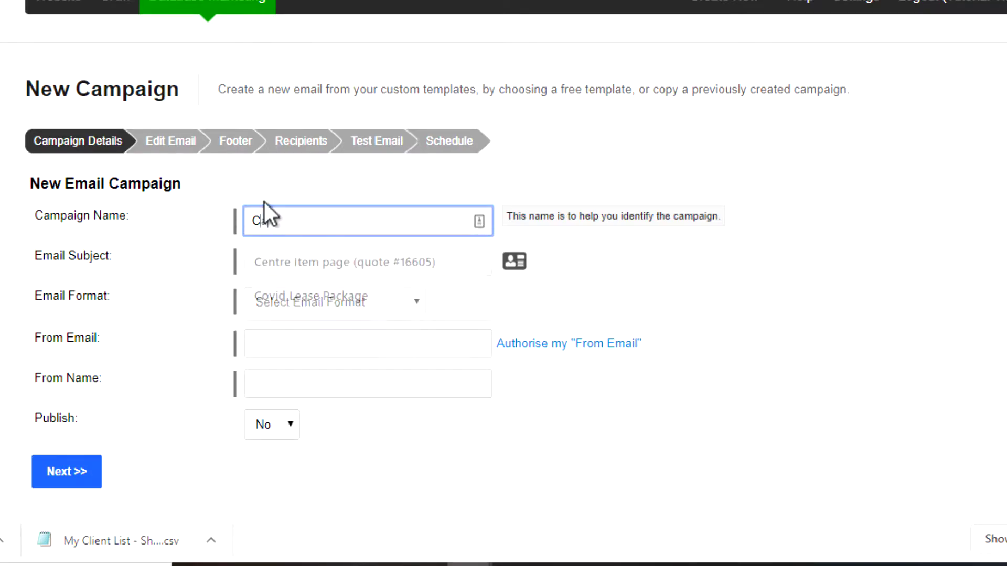
pyautogui.write('hflow tips')
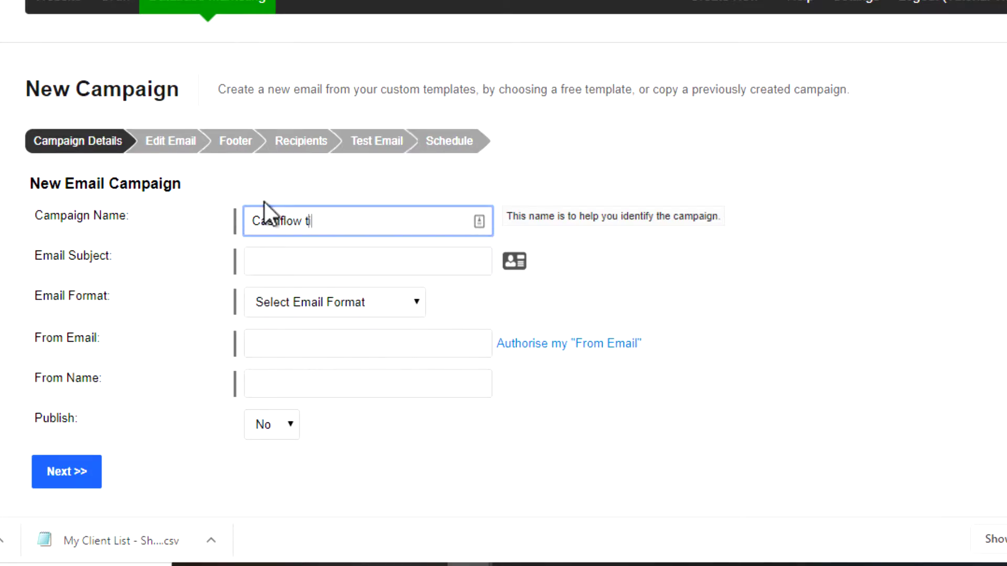
pyautogui.press('Tab')
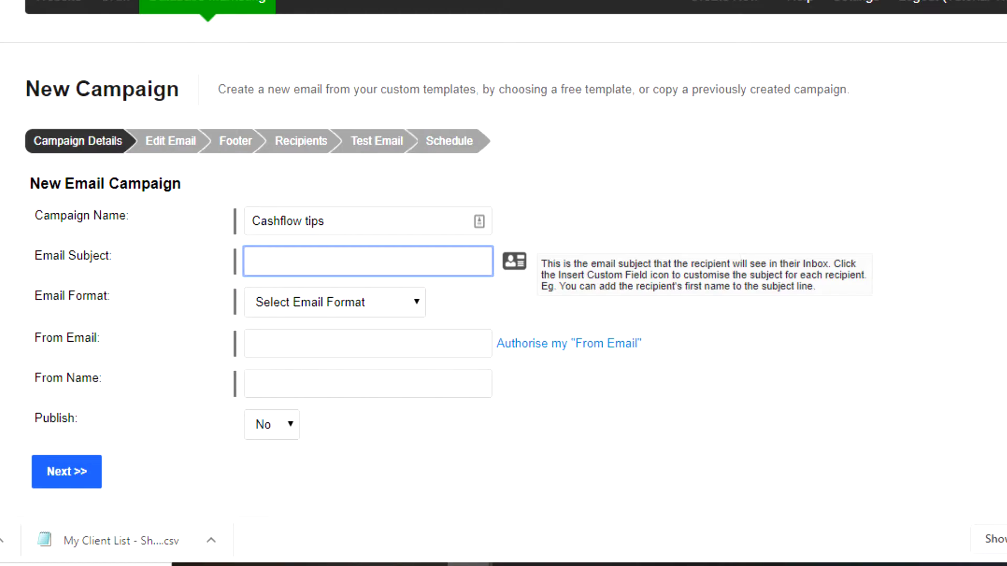
# Write the subject starting with the First Name custom field, followed by the cashflow tips wording.
pyautogui.click(514, 261)
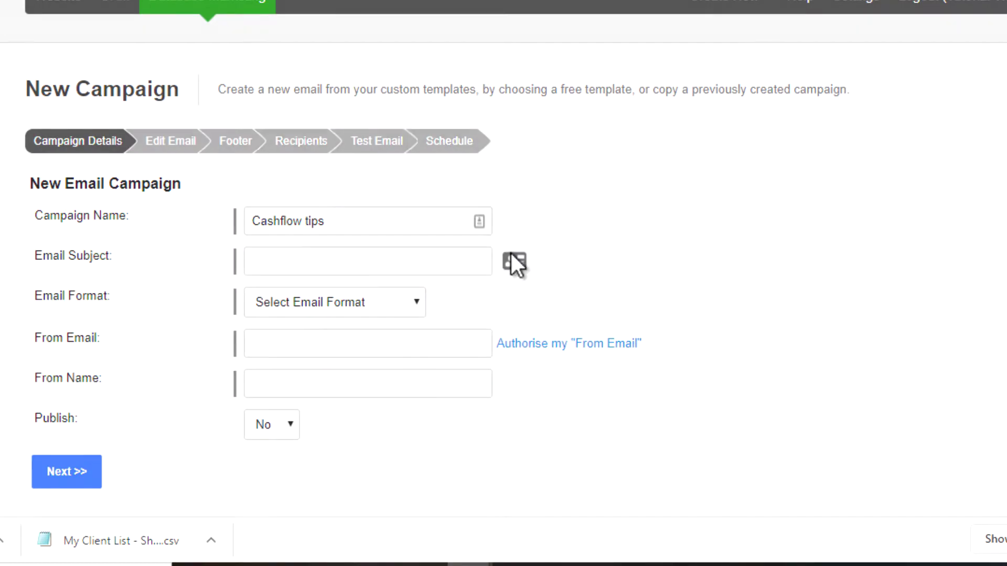
pyautogui.click(397, 197)
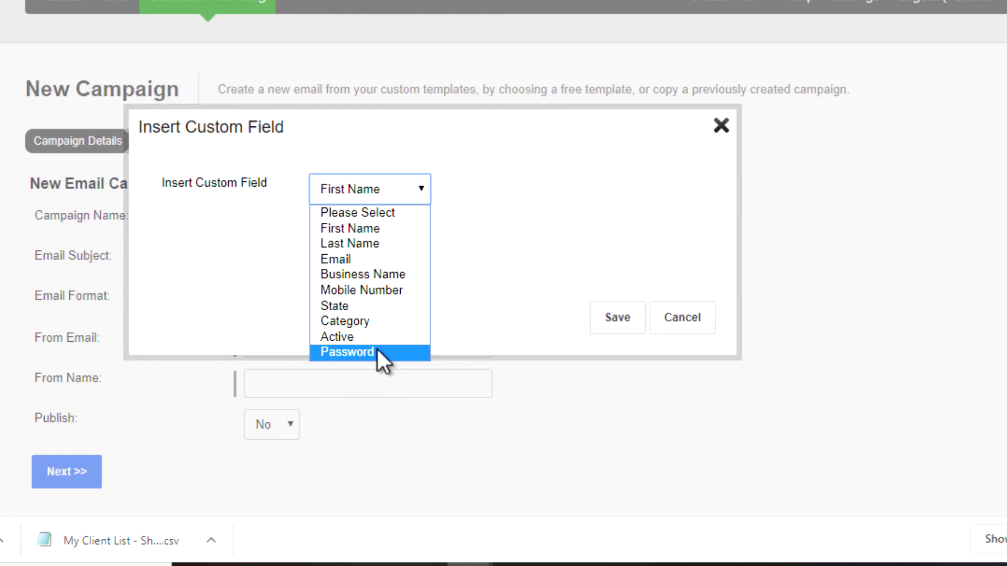
pyautogui.click(360, 231)
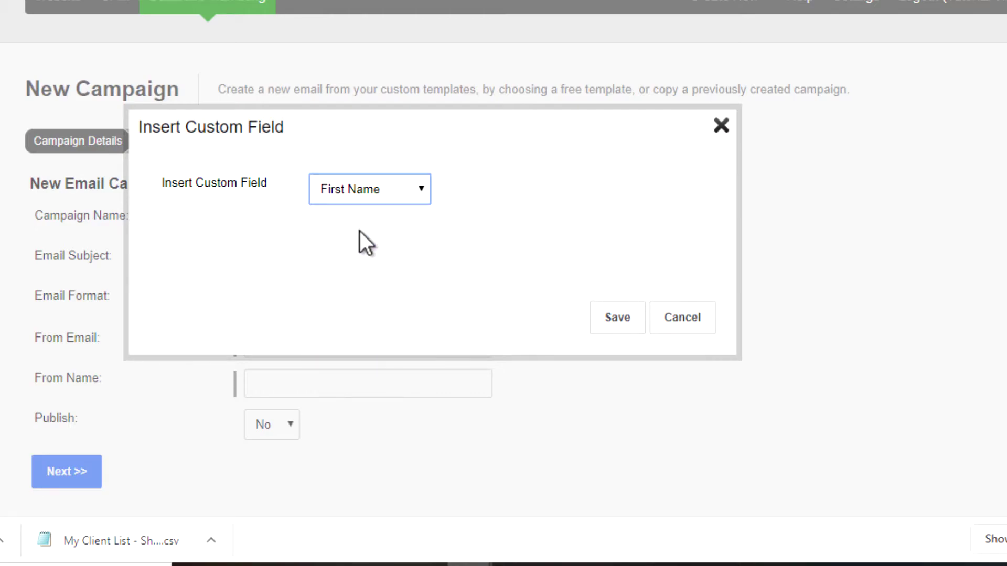
pyautogui.click(602, 325)
pyautogui.click(342, 265)
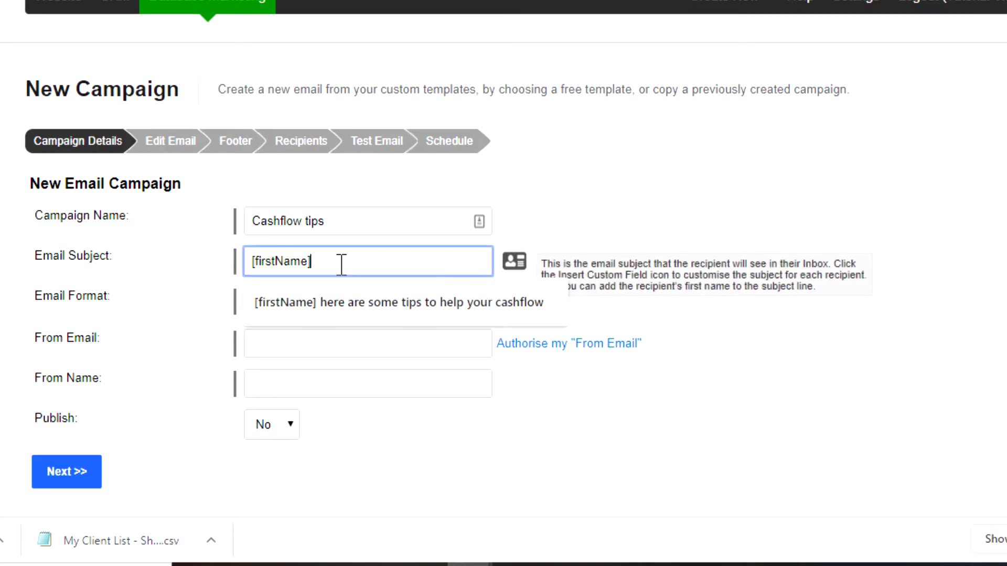
pyautogui.click(352, 303)
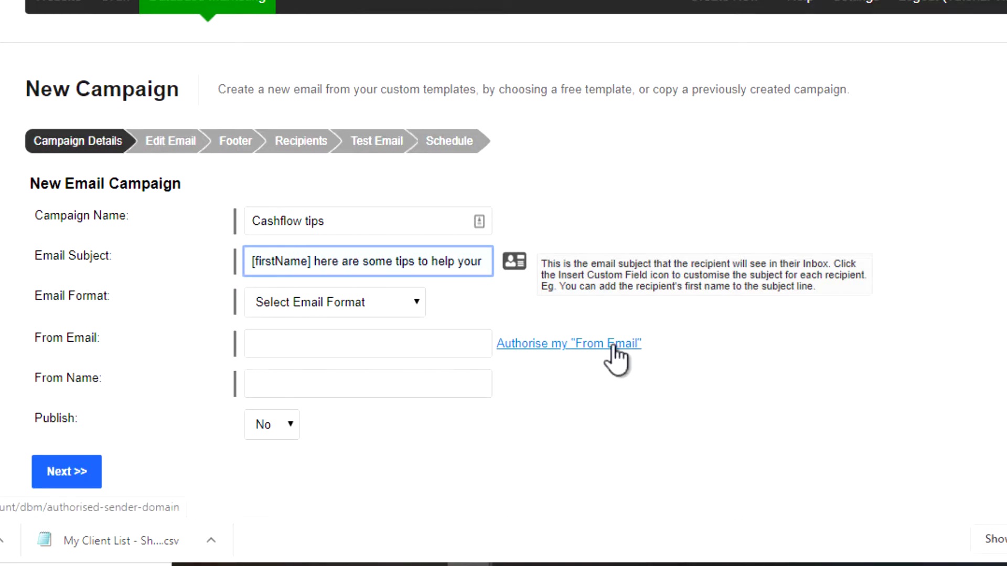
pyautogui.click(285, 318)
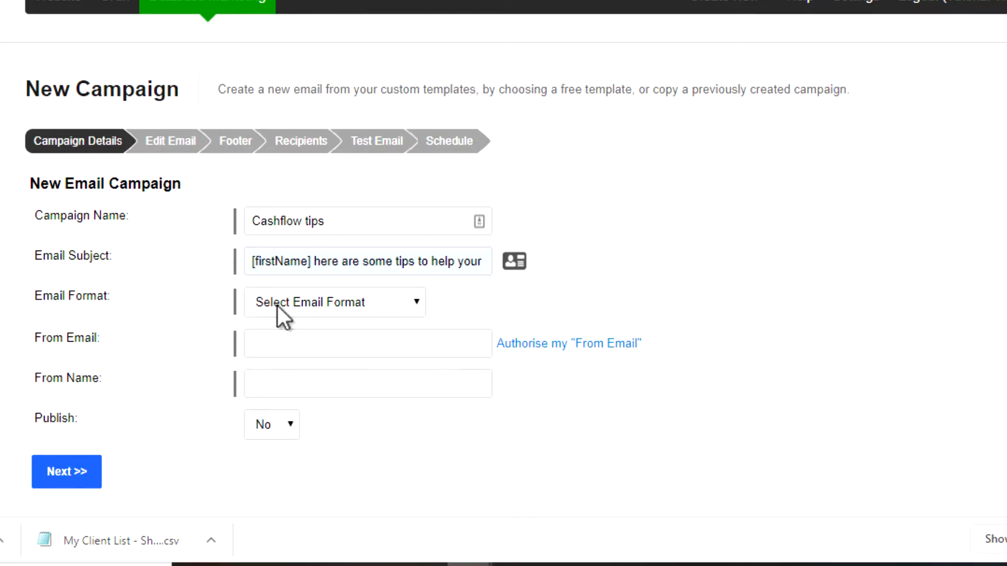
# Set the campaign's email format to Free Template Gallery.
pyautogui.click(278, 306)
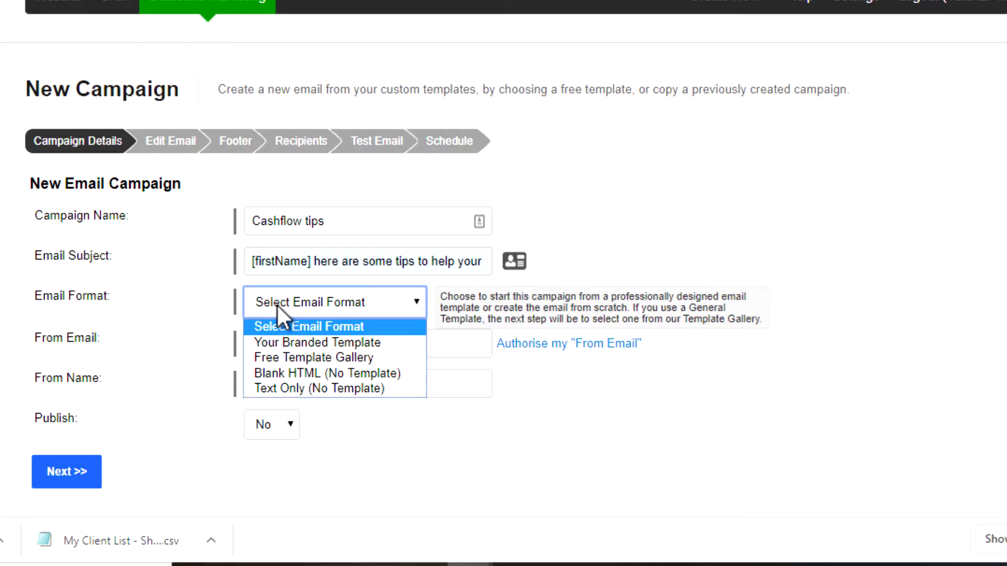
pyautogui.click(278, 357)
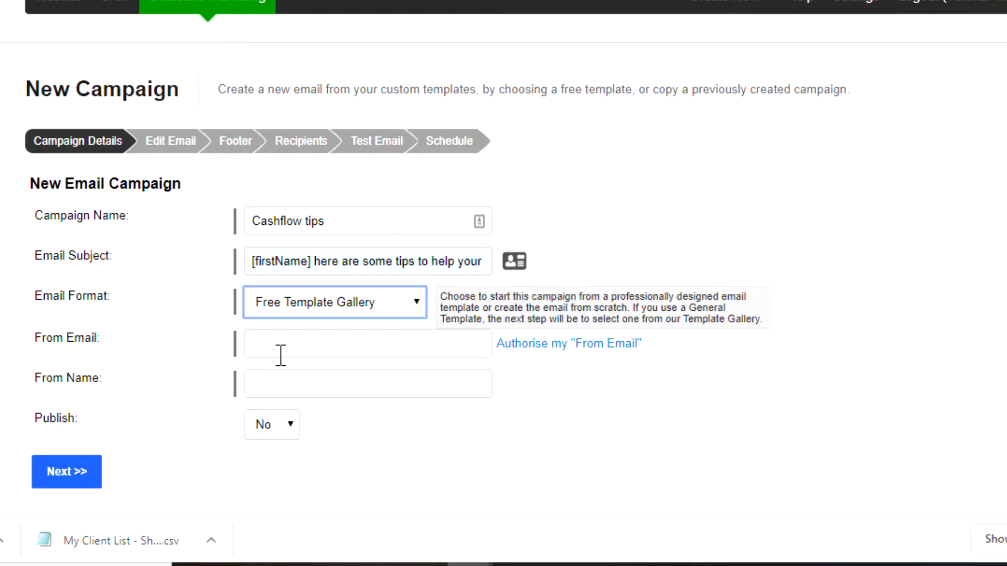
pyautogui.click(382, 303)
pyautogui.click(377, 357)
# Fill in the sender's From Email address and From Name.
pyautogui.click(336, 350)
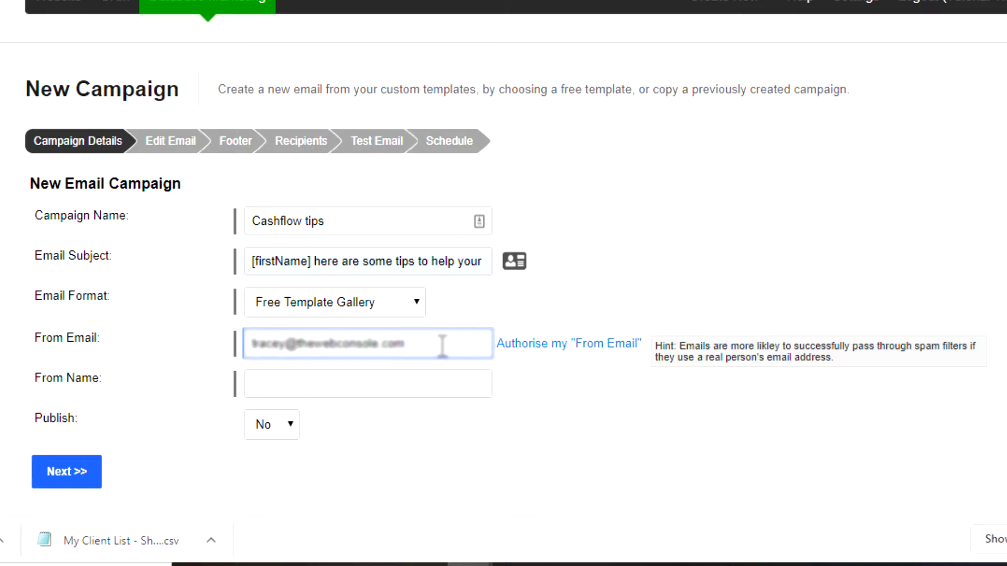
pyautogui.click(315, 383)
pyautogui.click(262, 464)
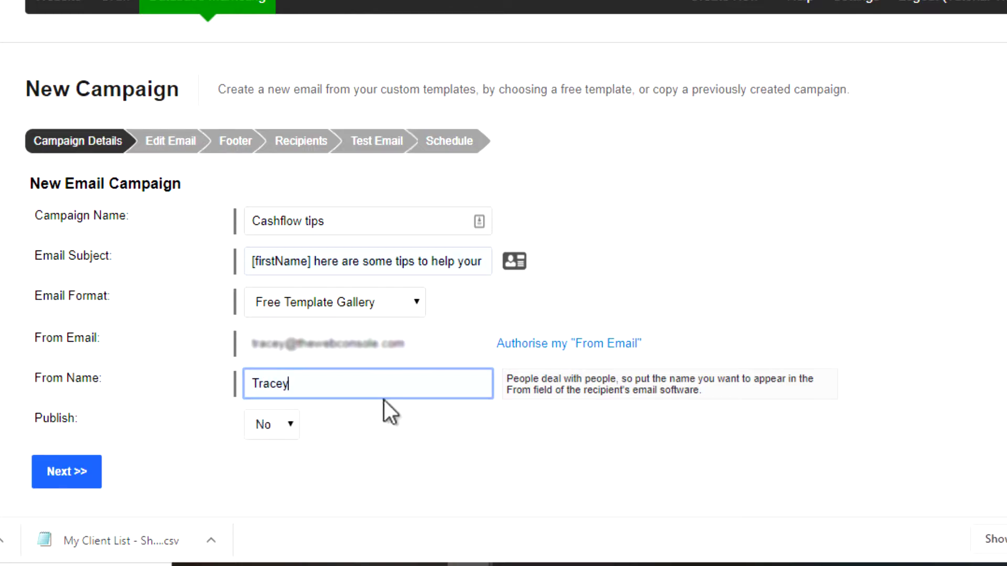
# Save the campaign details and apply the simple text layout template from the General category.
pyautogui.click(74, 473)
pyautogui.scroll(-4, 978, 304)
pyautogui.scroll(-5, 976, 305)
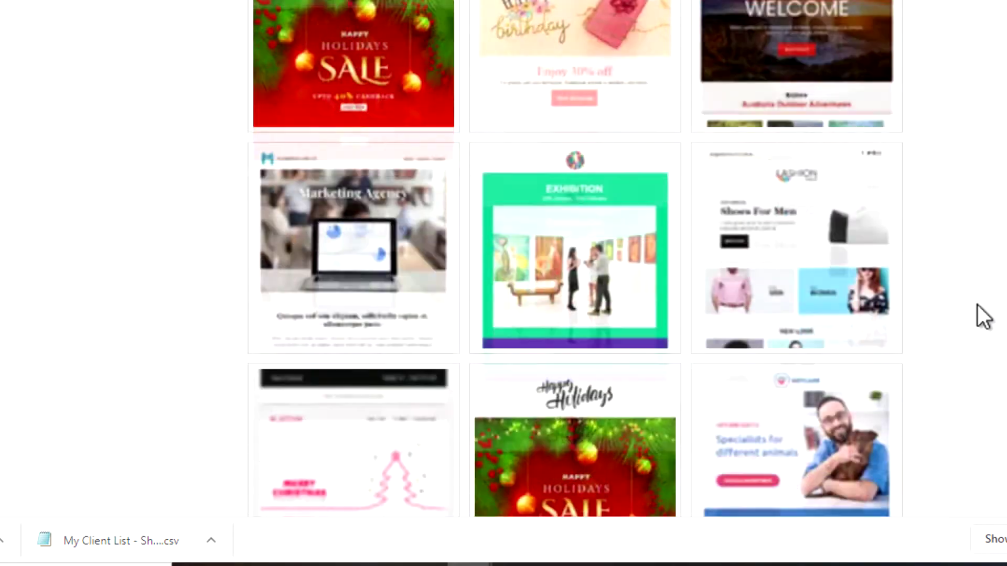
pyautogui.scroll(-5, 978, 304)
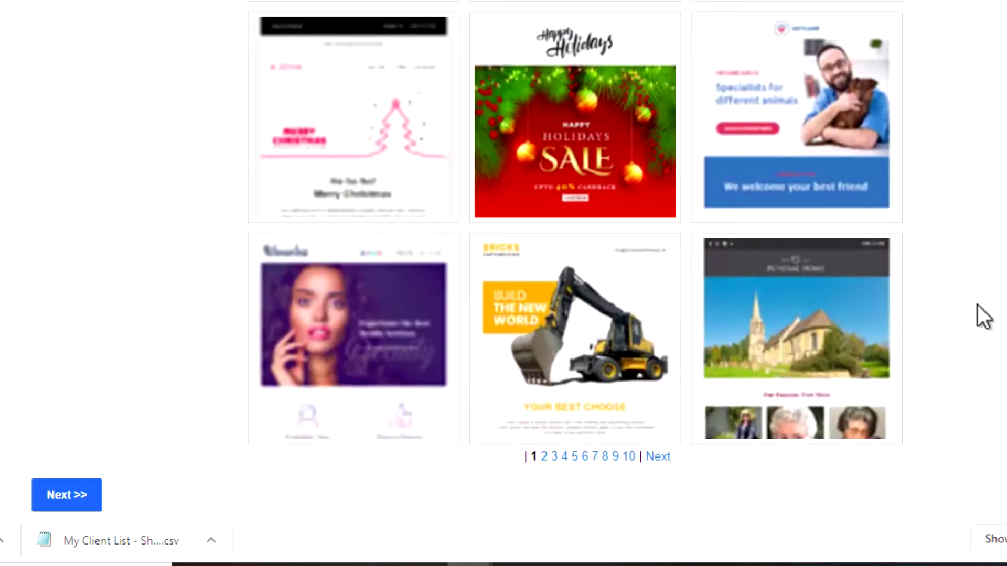
pyautogui.scroll(15, 978, 304)
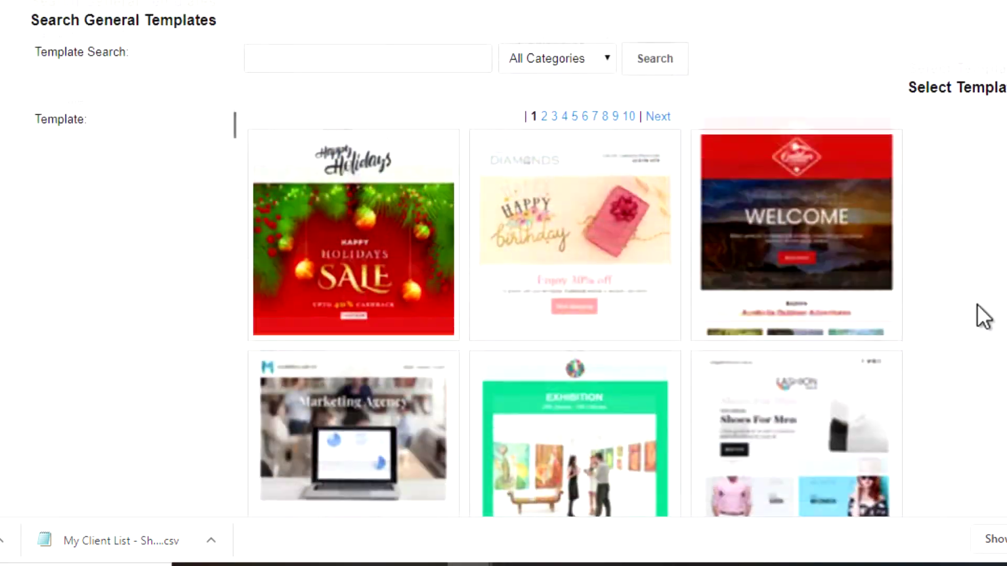
pyautogui.click(568, 221)
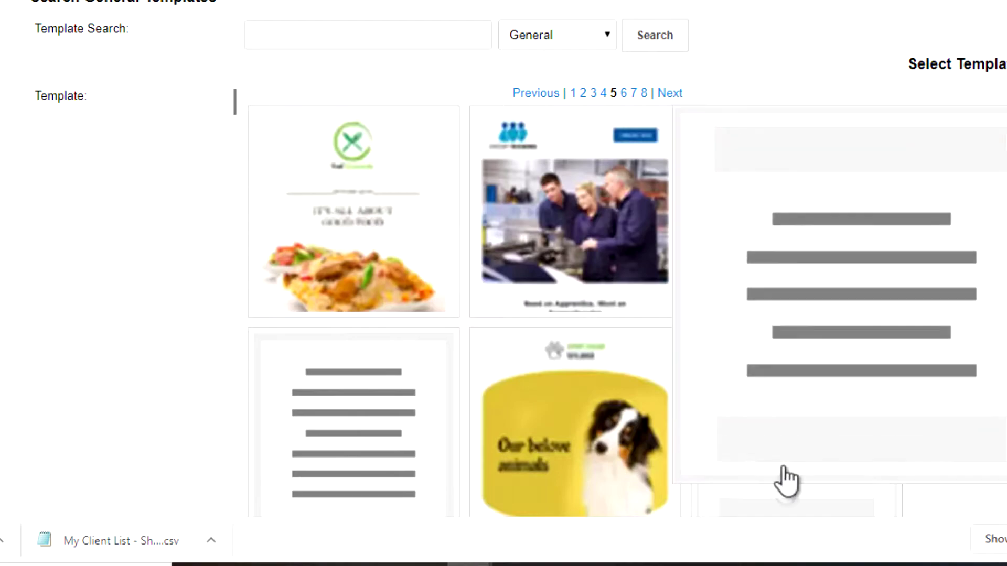
pyautogui.click(798, 462)
pyautogui.click(461, 278)
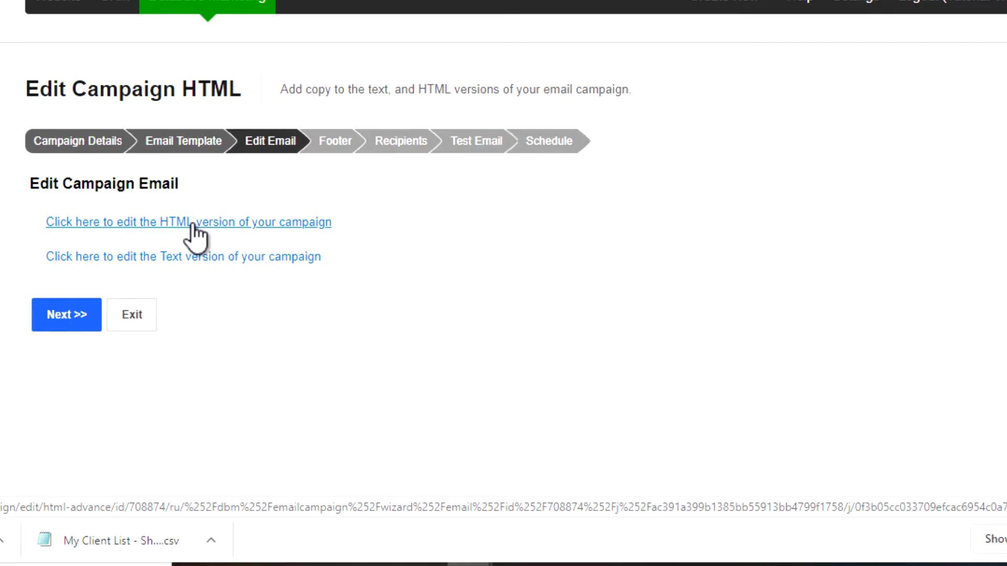
pyautogui.click(193, 223)
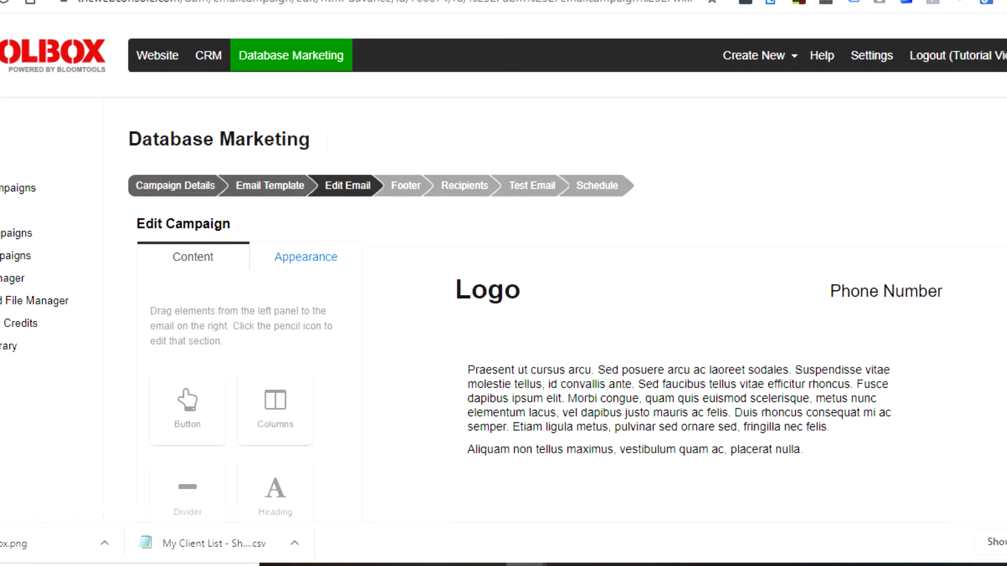
pyautogui.scroll(-5, 503, 283)
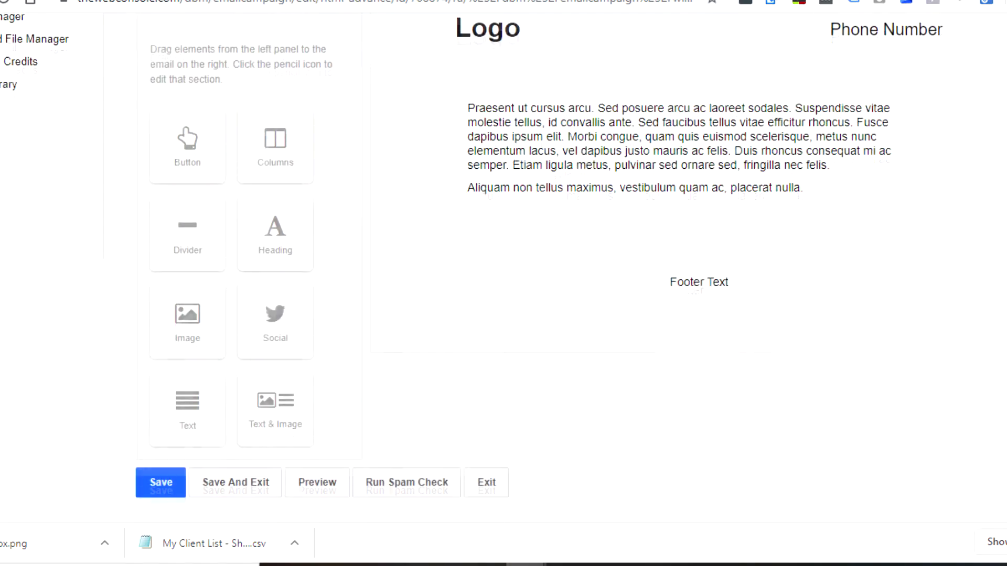
pyautogui.scroll(3, 504, 283)
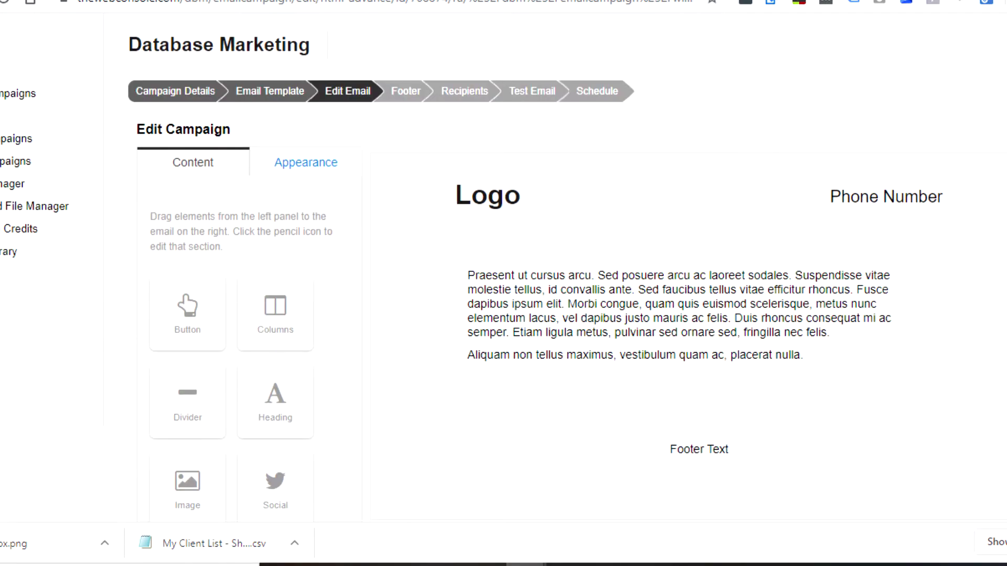
pyautogui.scroll(-3, 503, 283)
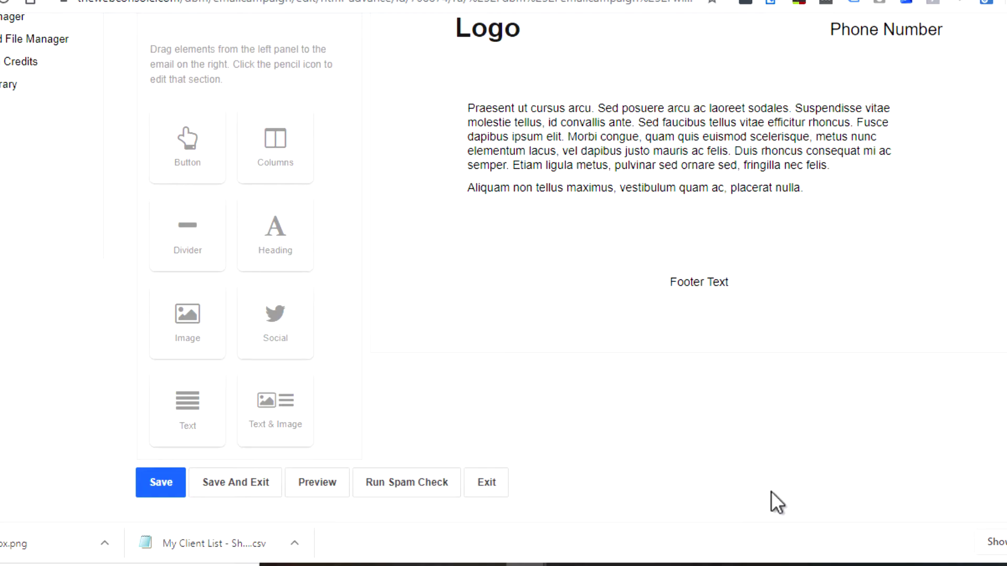
pyautogui.scroll(3, 771, 491)
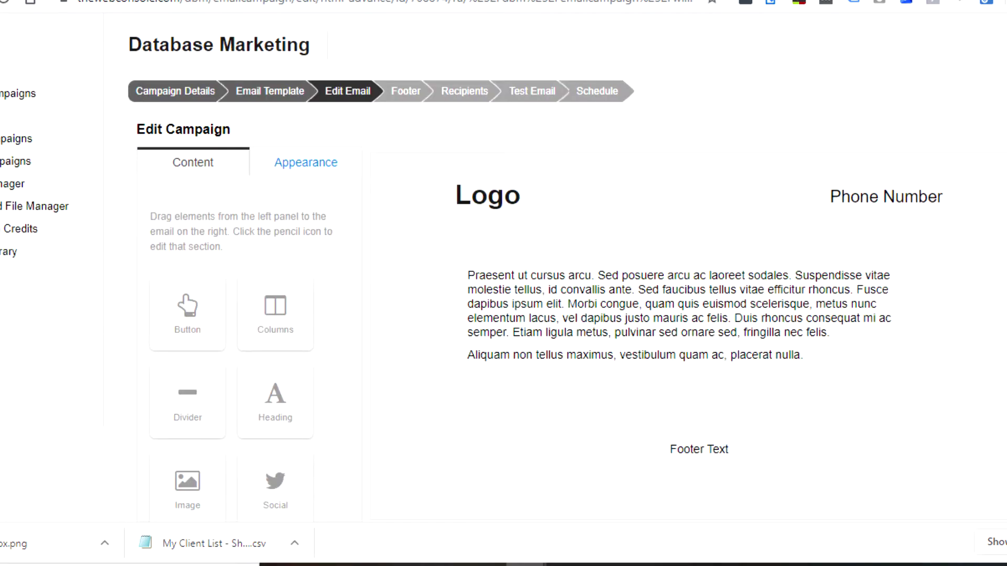
pyautogui.moveTo(501, 192)
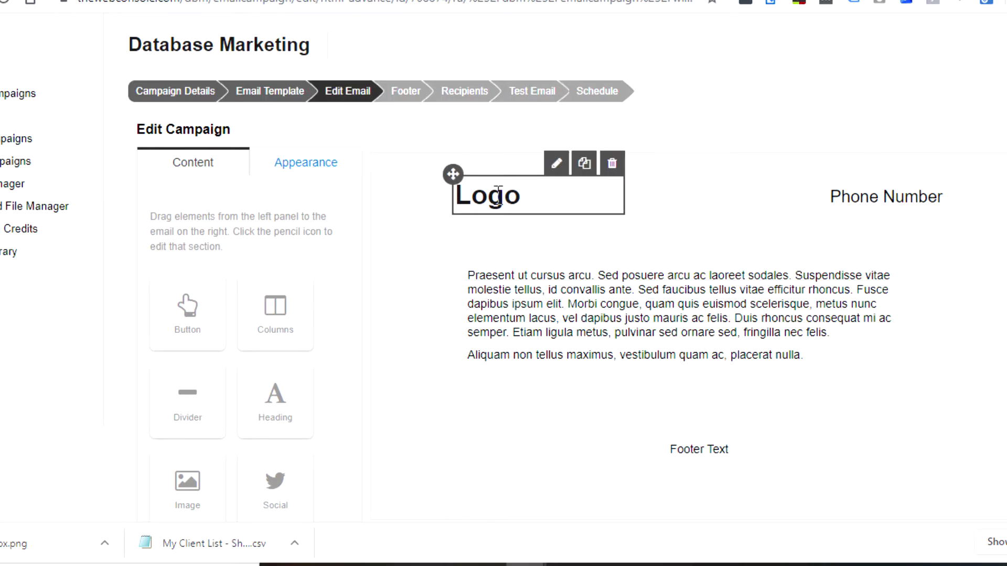
pyautogui.click(557, 165)
pyautogui.click(745, 165)
pyautogui.scroll(-2, 258, 472)
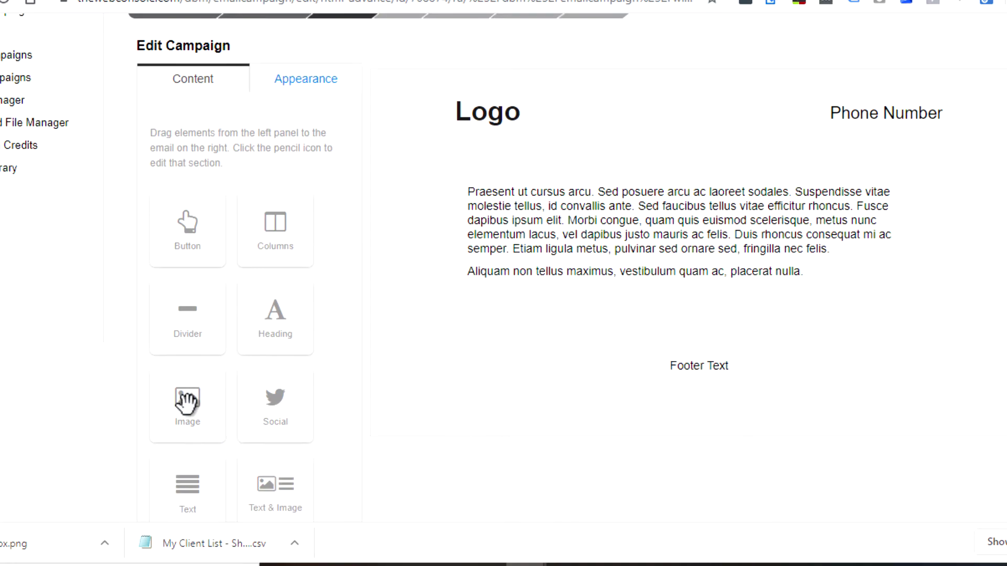
# Add an image block above the Logo heading and pick Toolbox.png from Downloads as its file.
pyautogui.moveTo(187, 401); pyautogui.dragTo(486, 127)
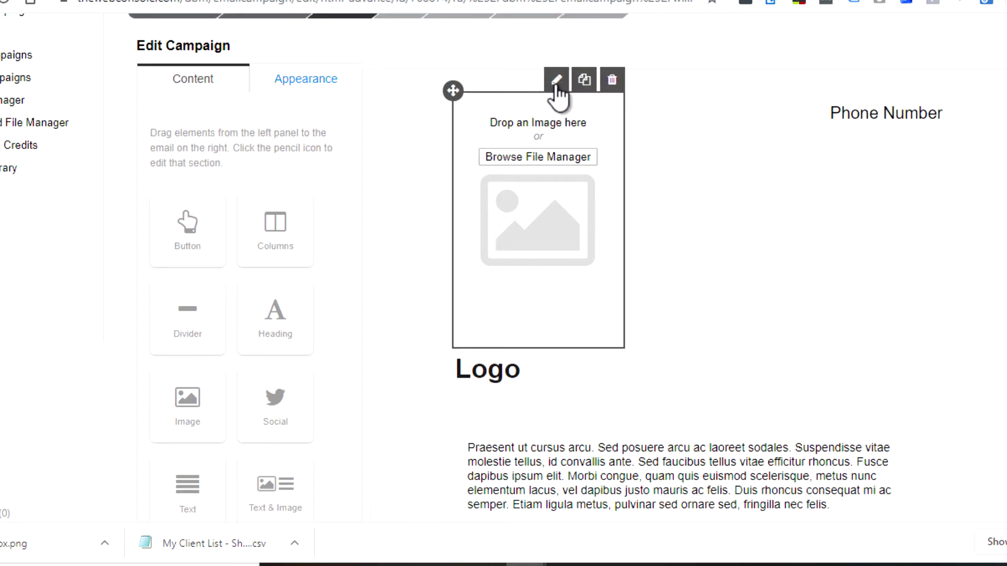
pyautogui.click(556, 84)
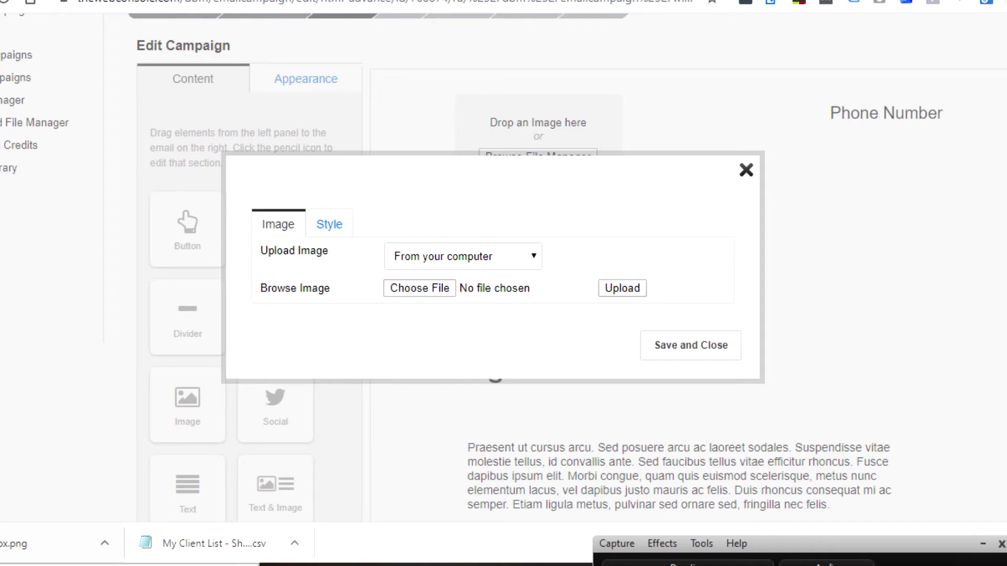
pyautogui.click(422, 254)
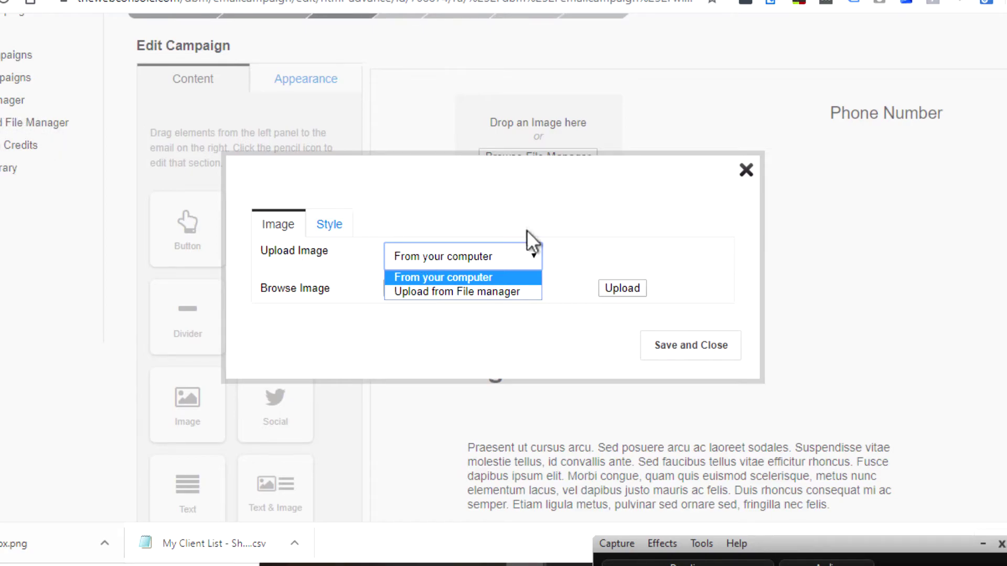
pyautogui.click(474, 278)
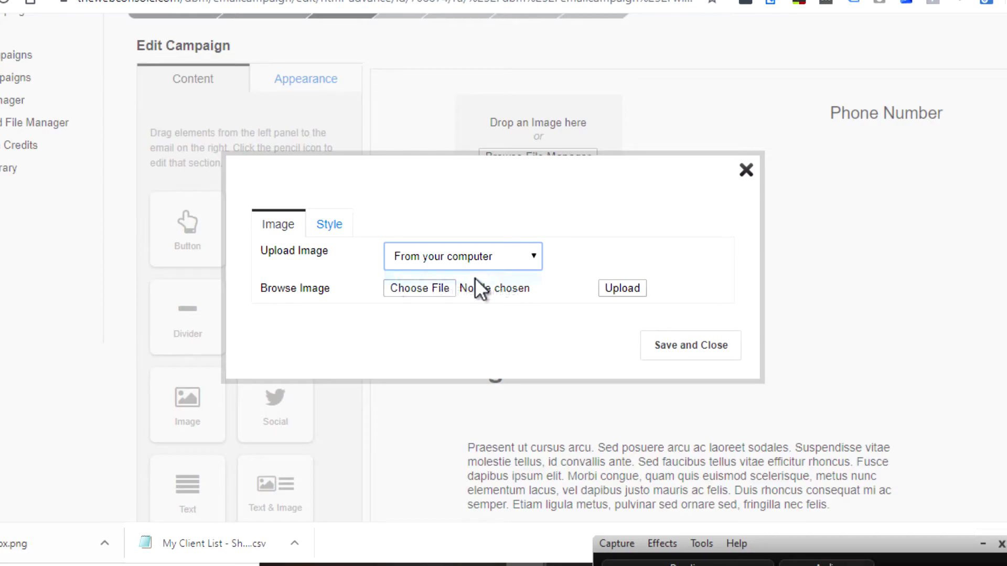
pyautogui.click(421, 288)
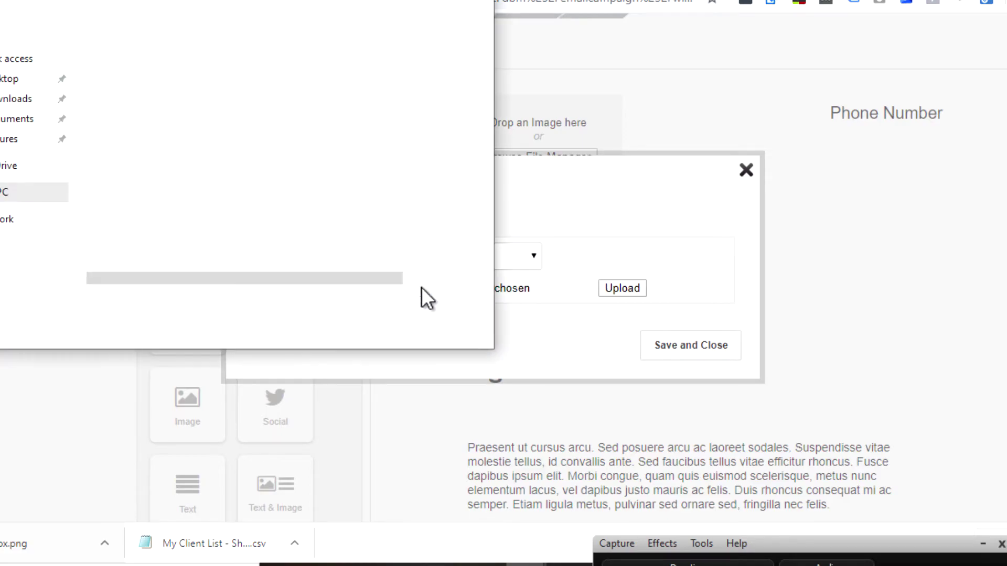
pyautogui.click(16, 99)
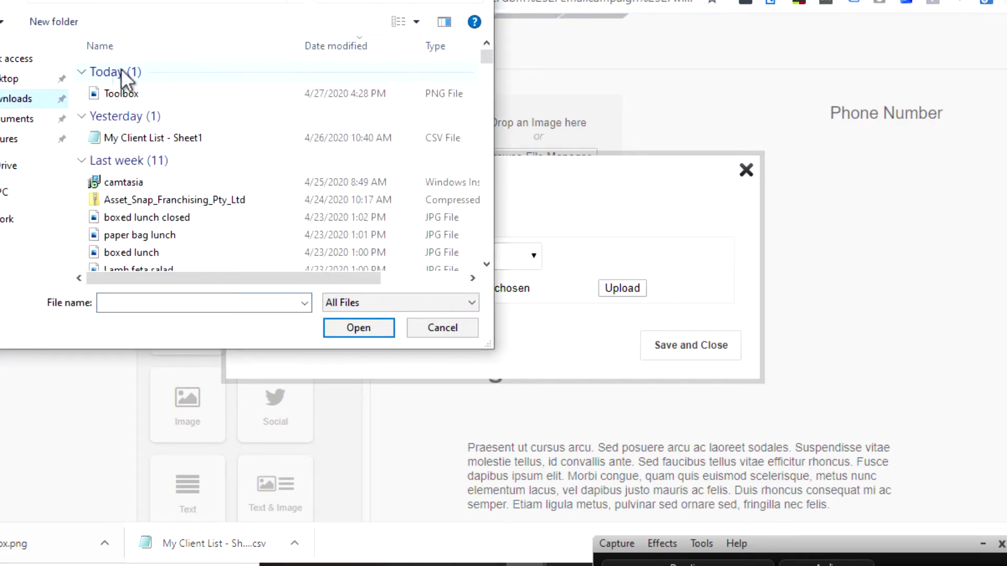
pyautogui.click(120, 93)
pyautogui.click(359, 328)
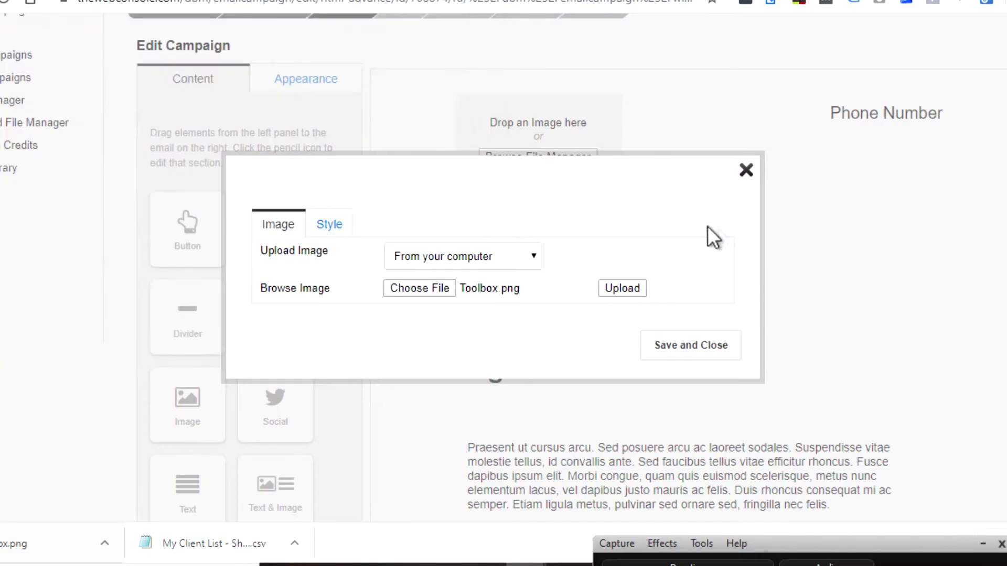
# Upload the logo image with advisory title and alt text 'Toolbox logo'.
pyautogui.click(628, 289)
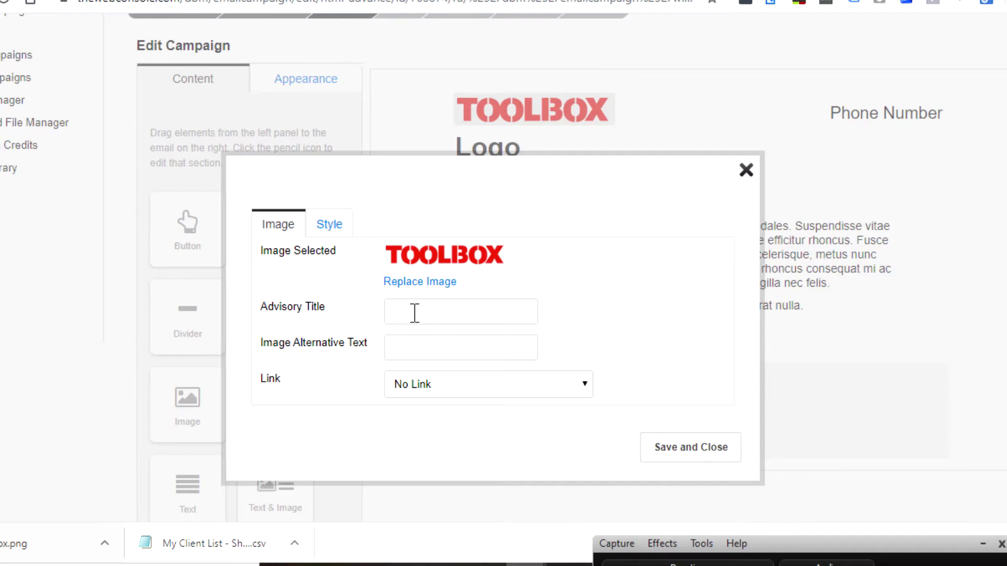
pyautogui.click(414, 313)
pyautogui.write('Toolbo')
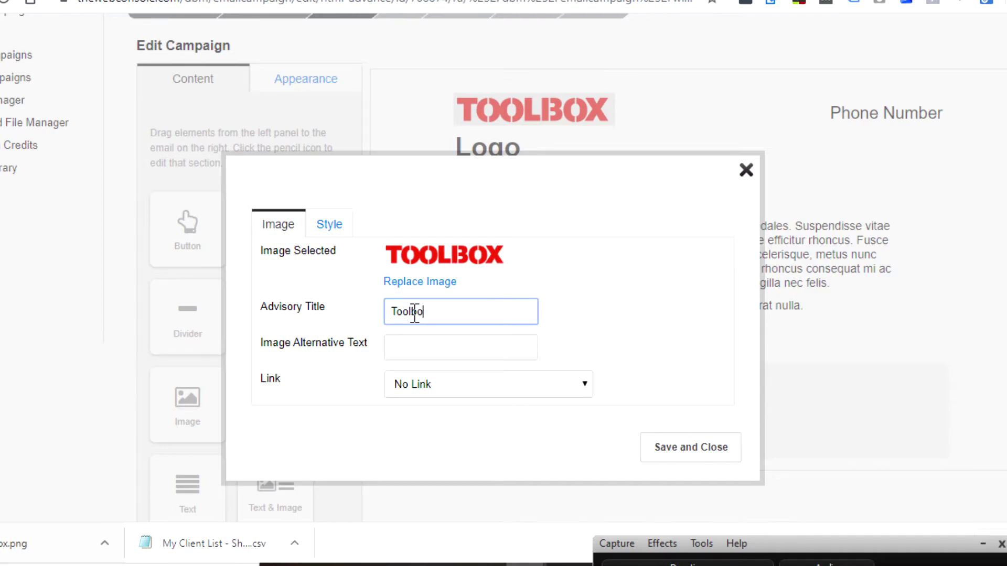
pyautogui.click(455, 304)
pyautogui.write('x logo')
pyautogui.moveTo(454, 312); pyautogui.dragTo(376, 308)
pyautogui.hotkey('ctrl', 'c')
pyautogui.click(428, 338)
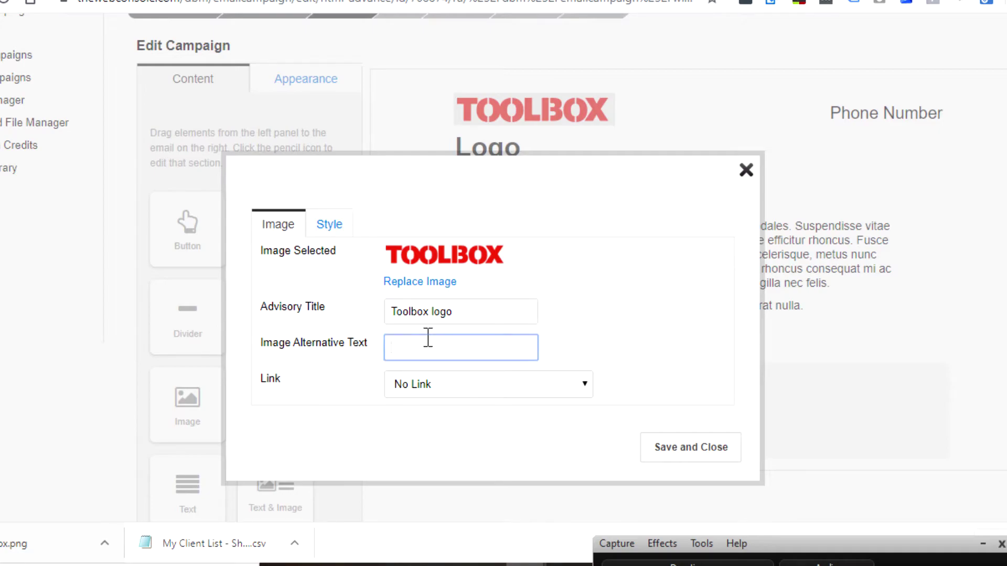
pyautogui.hotkey('ctrl', 'v')
pyautogui.click(505, 380)
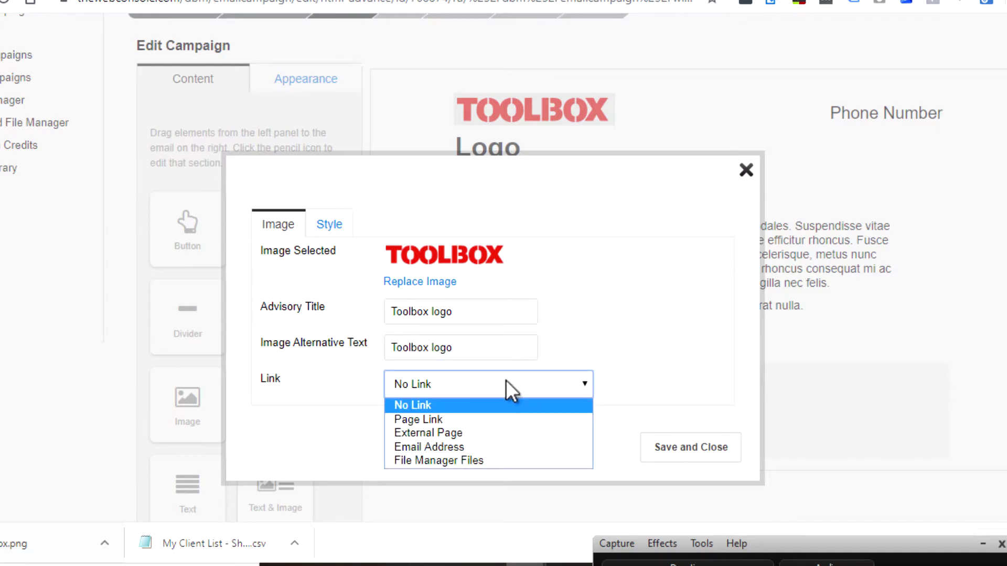
pyautogui.click(458, 436)
pyautogui.click(425, 421)
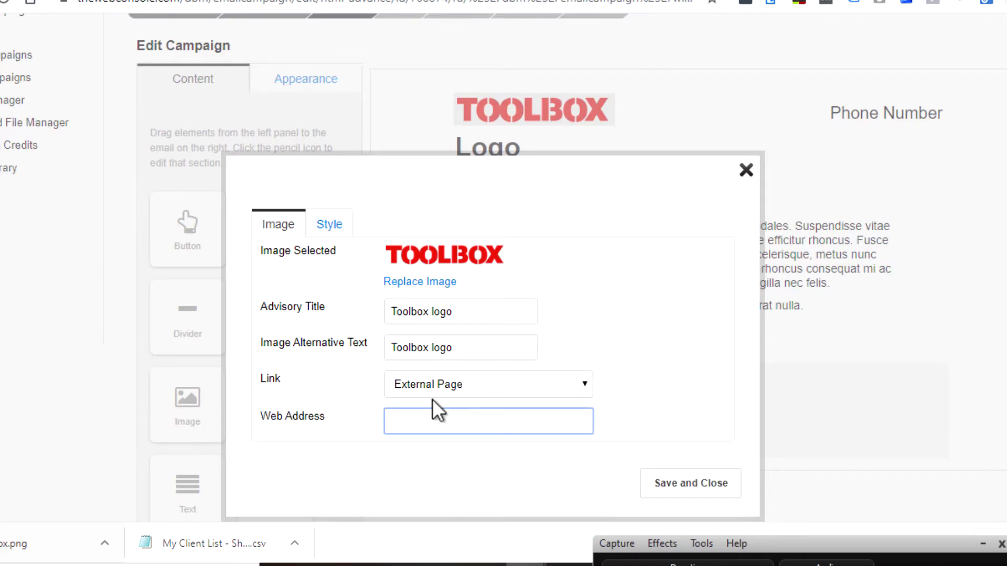
pyautogui.write('www.thewebconsole.com')
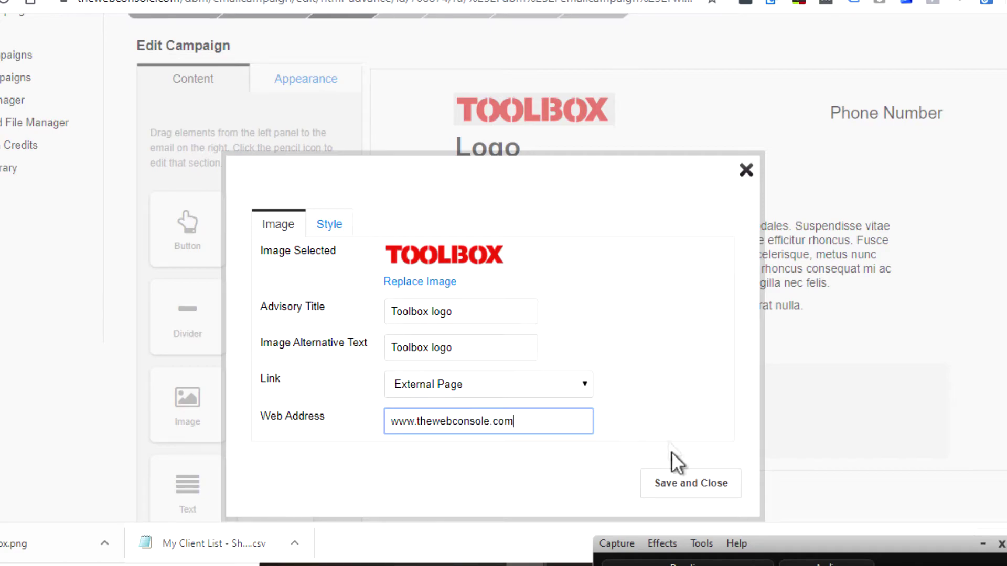
pyautogui.click(678, 482)
# Delete the Logo placeholder heading and open the Phone Number heading's settings.
pyautogui.moveTo(493, 137)
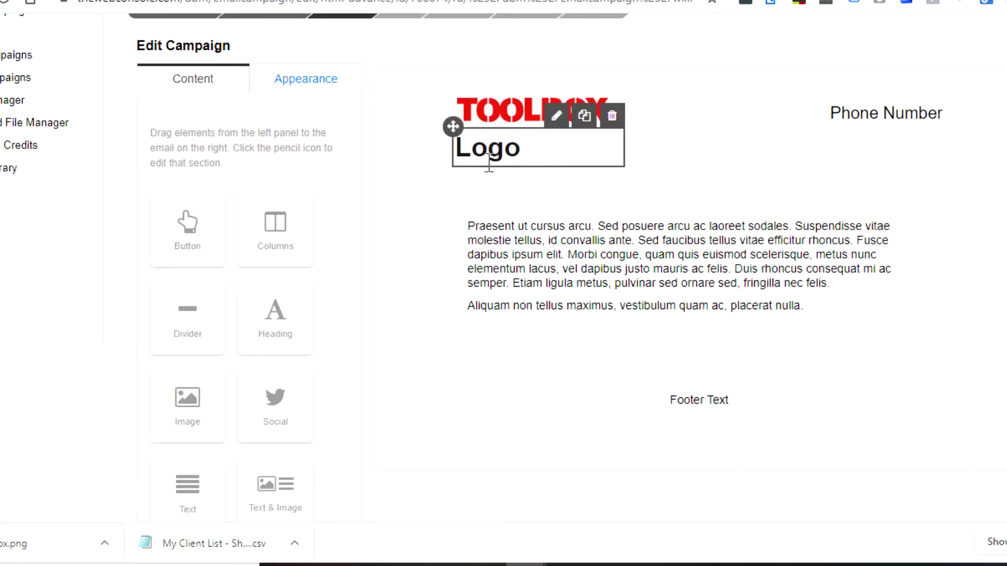
pyautogui.click(611, 116)
pyautogui.click(524, 303)
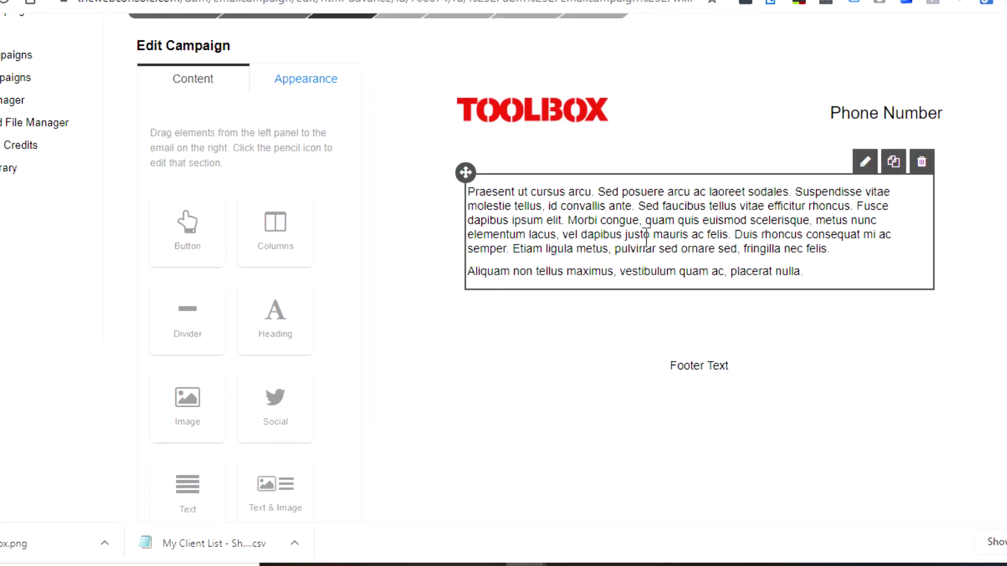
pyautogui.click(876, 80)
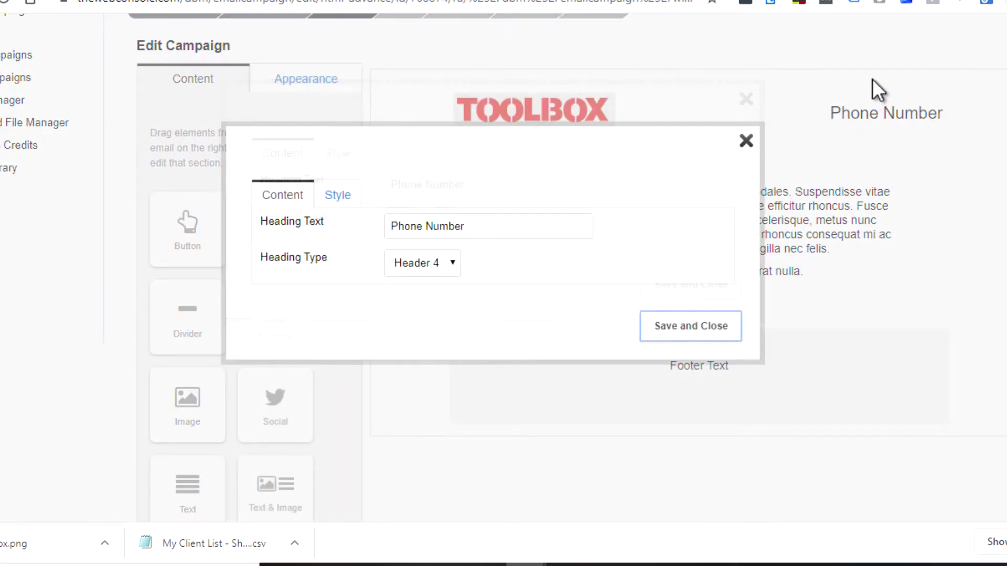
# Change the phone heading text to 123 456 789 and make it a Header 1.
pyautogui.moveTo(513, 251); pyautogui.dragTo(361, 241)
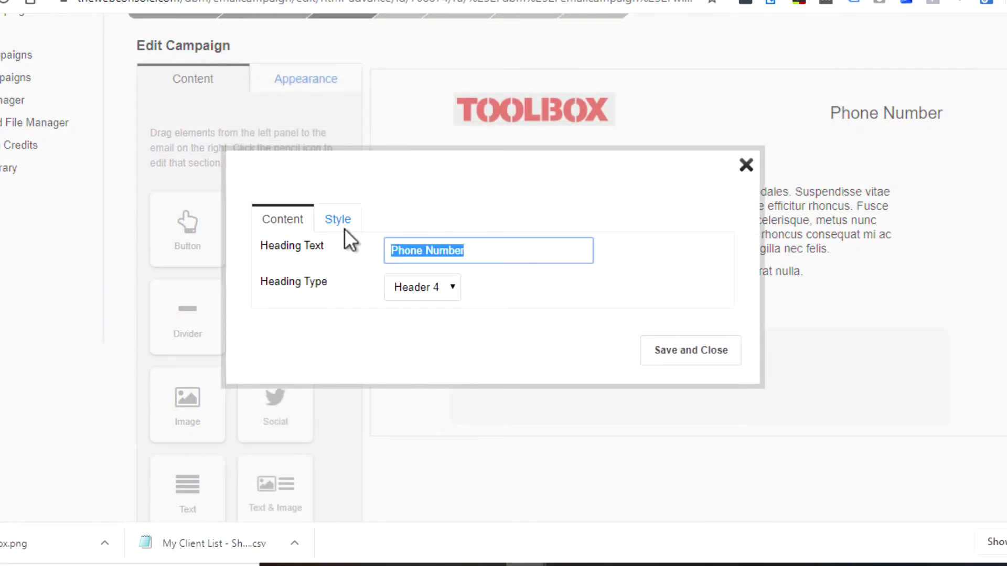
pyautogui.write('123 4')
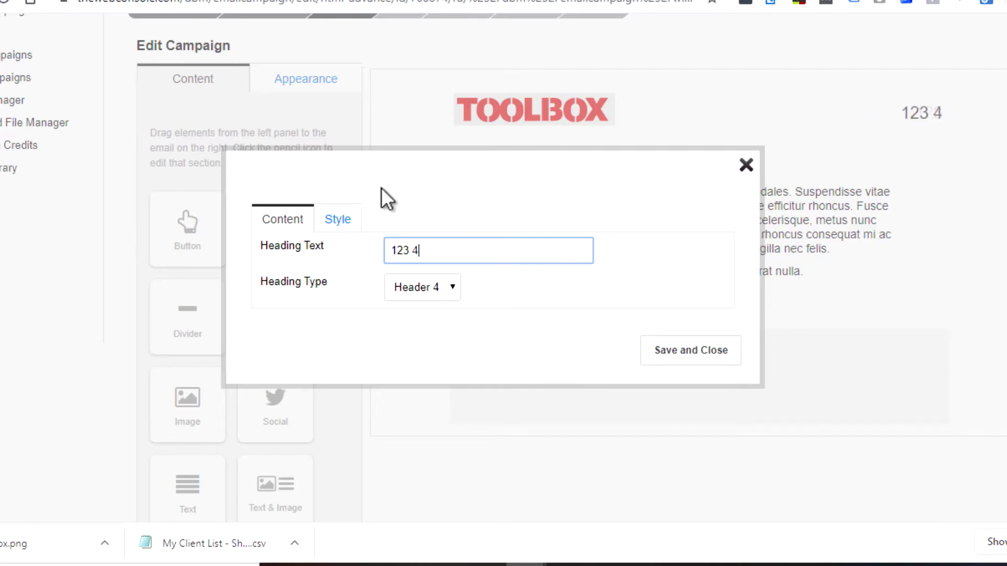
pyautogui.write('56 789')
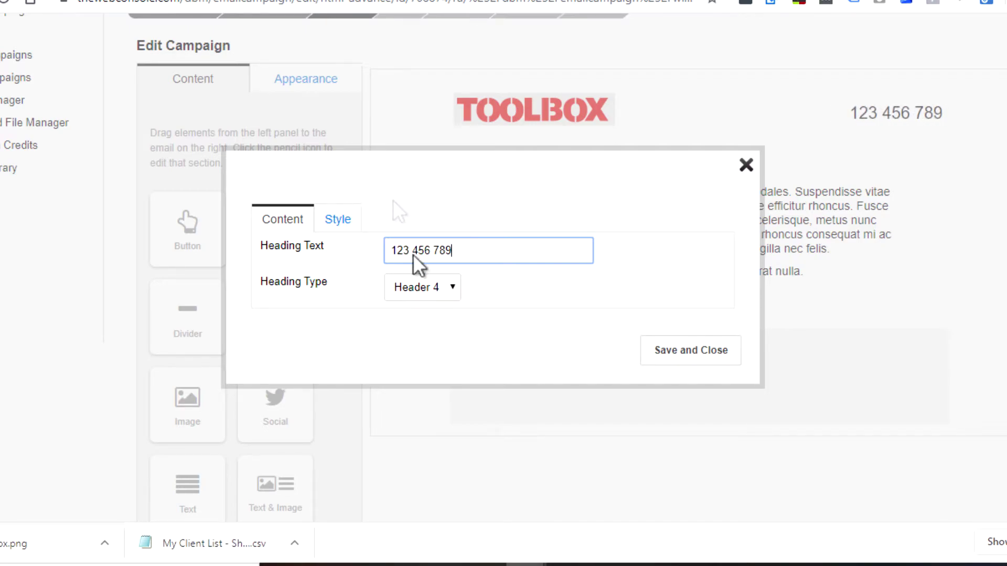
pyautogui.click(418, 295)
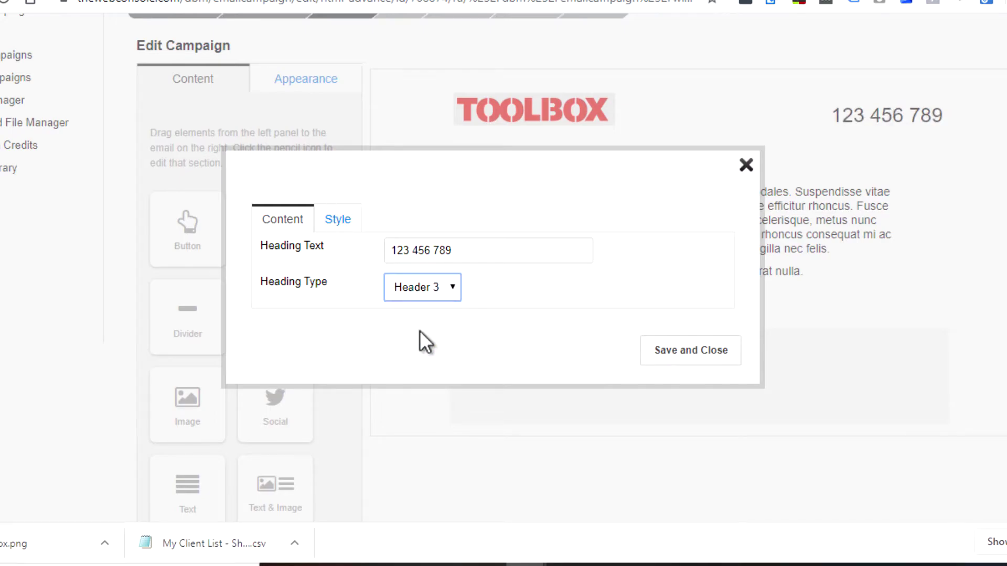
pyautogui.click(410, 286)
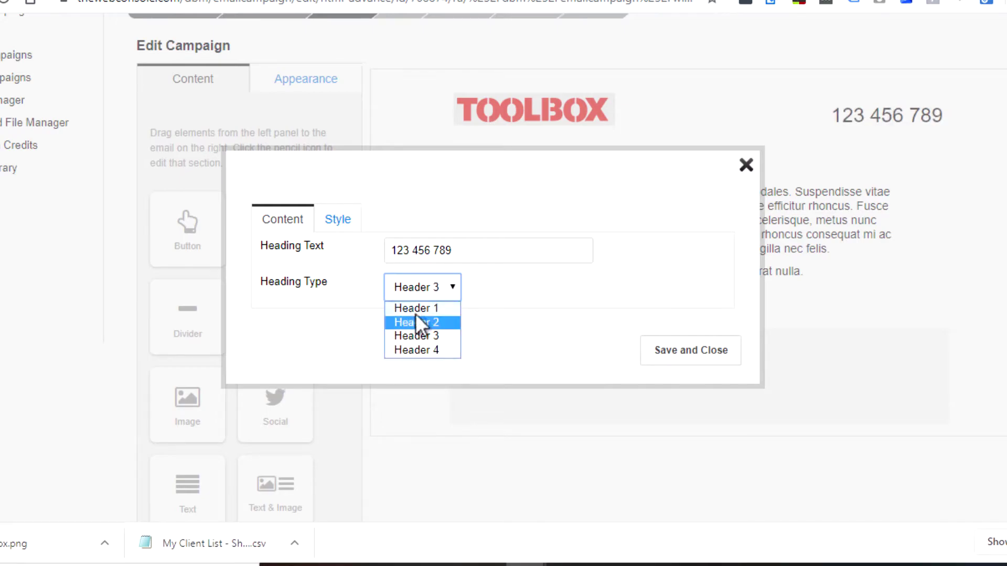
pyautogui.click(415, 320)
pyautogui.click(417, 292)
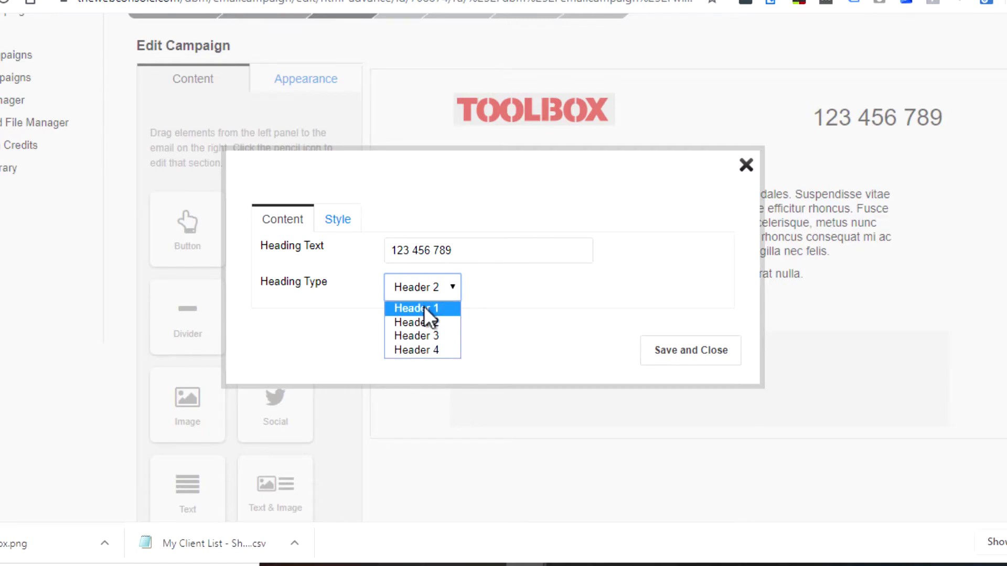
pyautogui.click(424, 307)
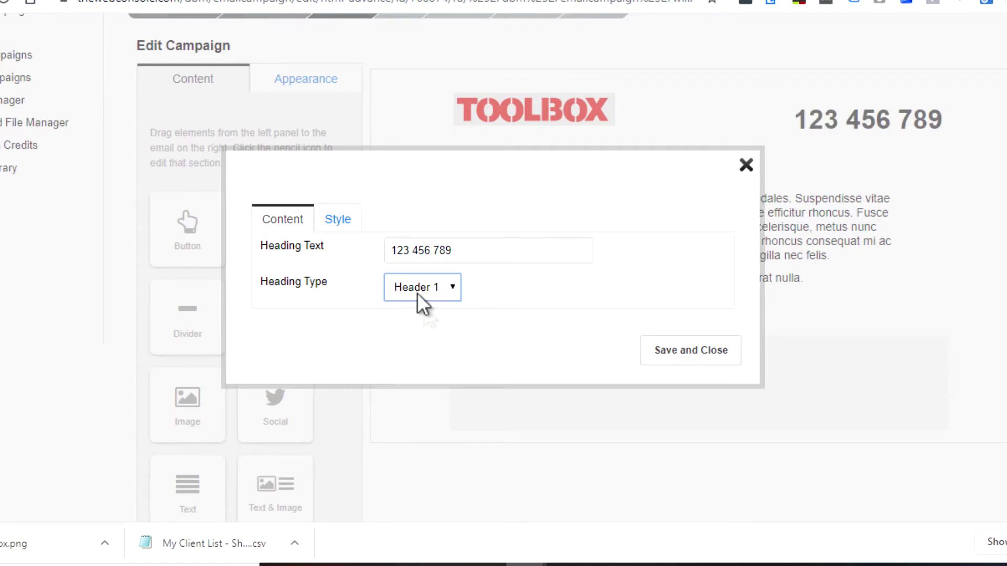
pyautogui.click(345, 220)
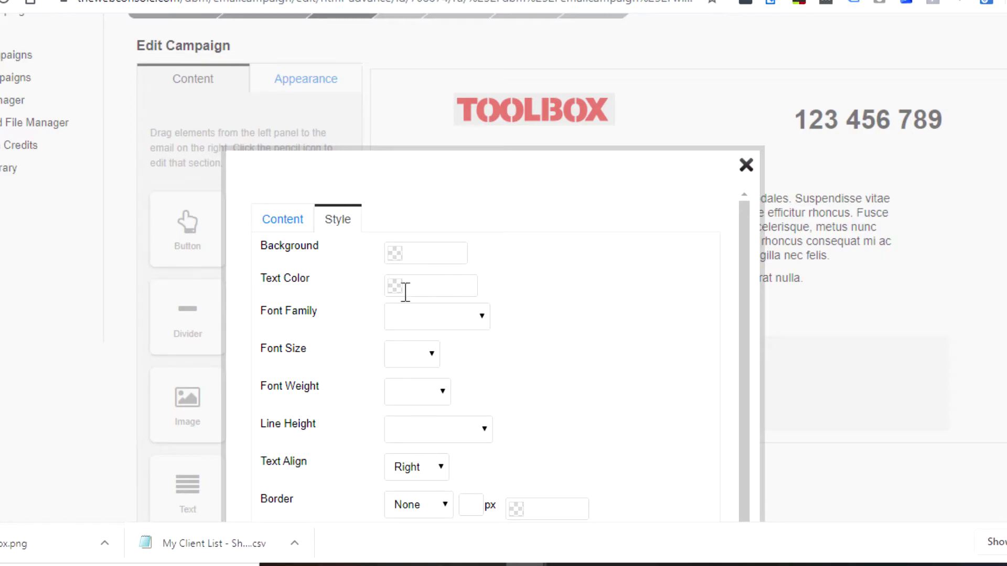
# Set the phone heading to 18px font size with Bold weight, then save it.
pyautogui.click(423, 327)
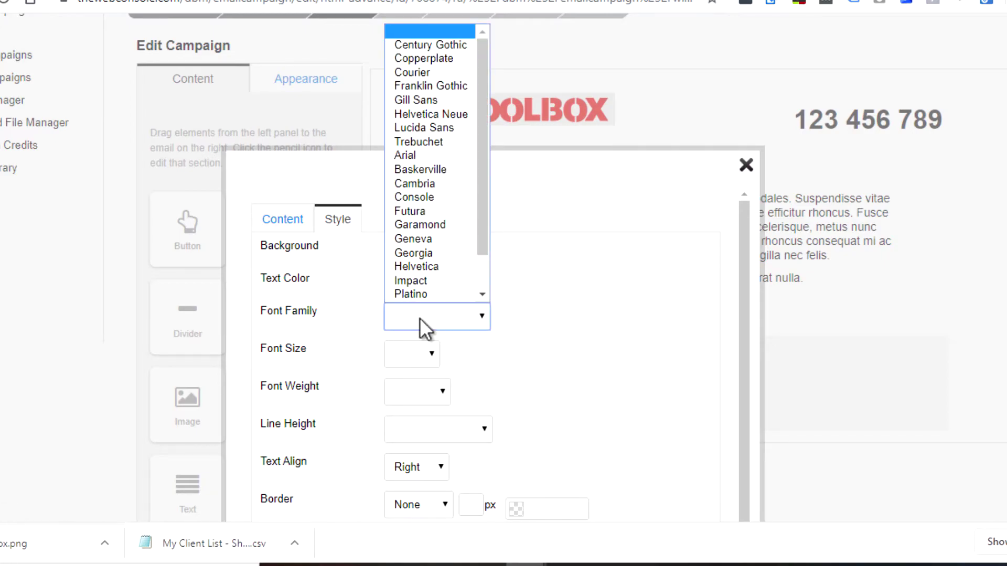
pyautogui.click(410, 357)
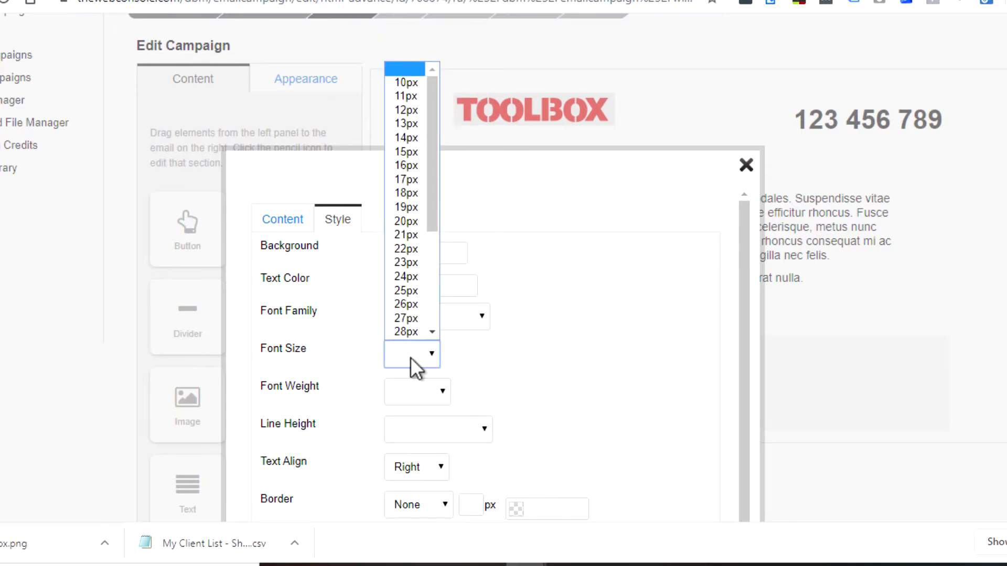
pyautogui.scroll(-1, 408, 244)
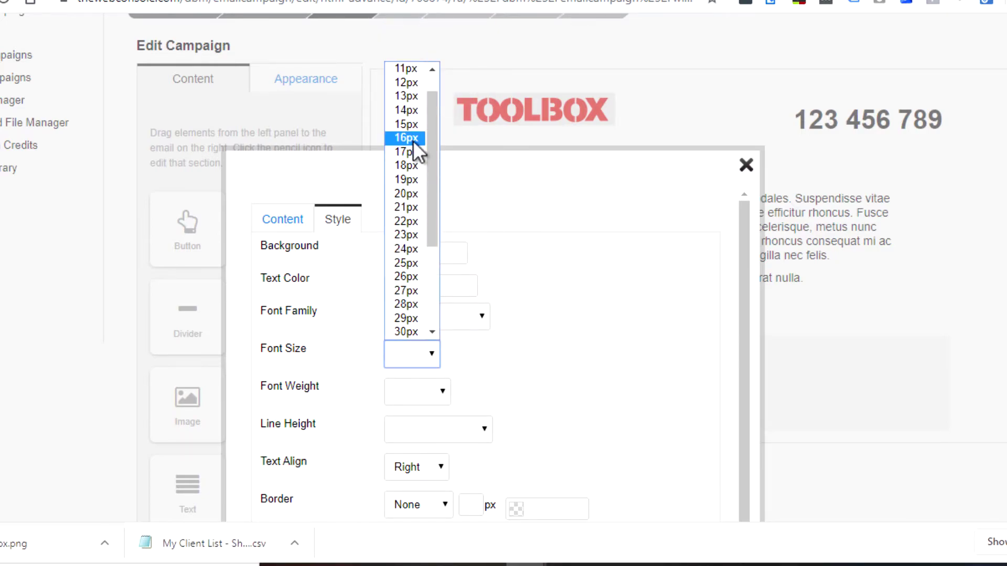
pyautogui.click(409, 165)
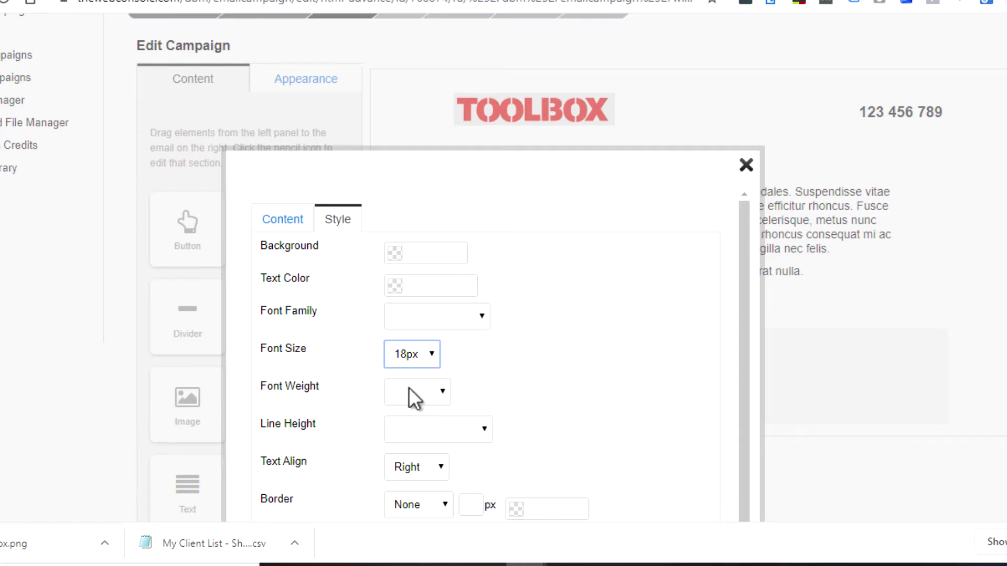
pyautogui.click(408, 388)
pyautogui.click(413, 424)
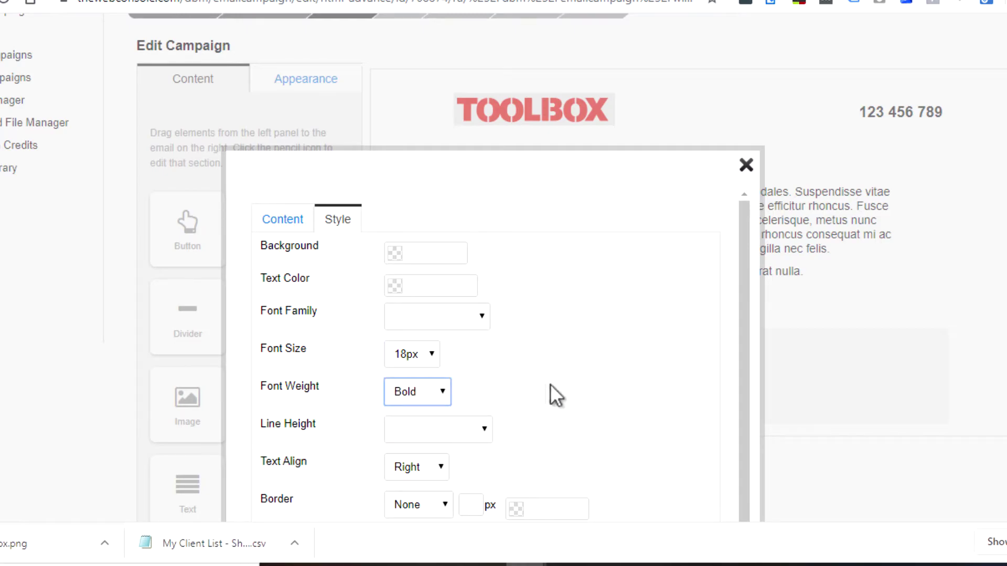
pyautogui.scroll(-1, 553, 383)
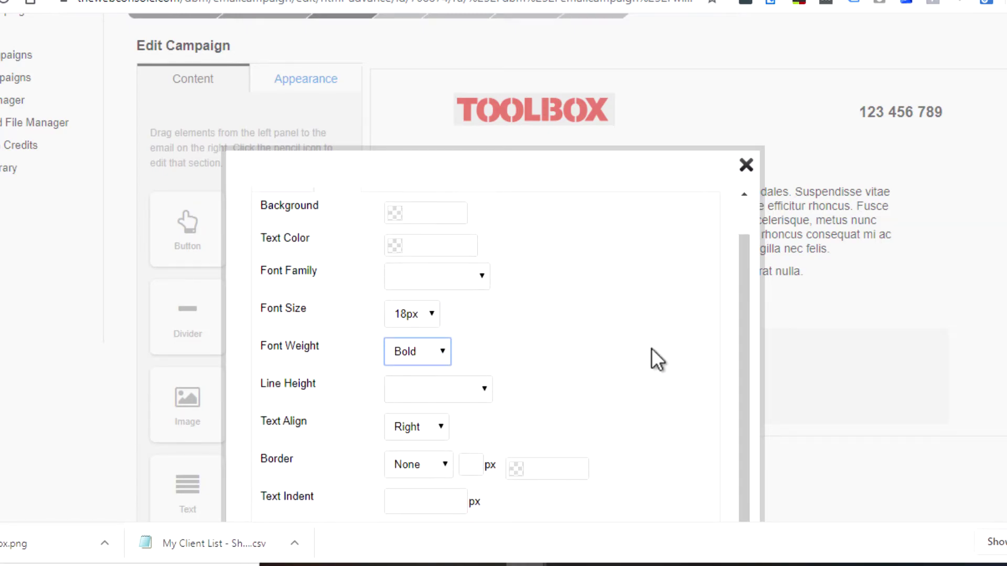
pyautogui.scroll(1, 652, 349)
pyautogui.click(285, 223)
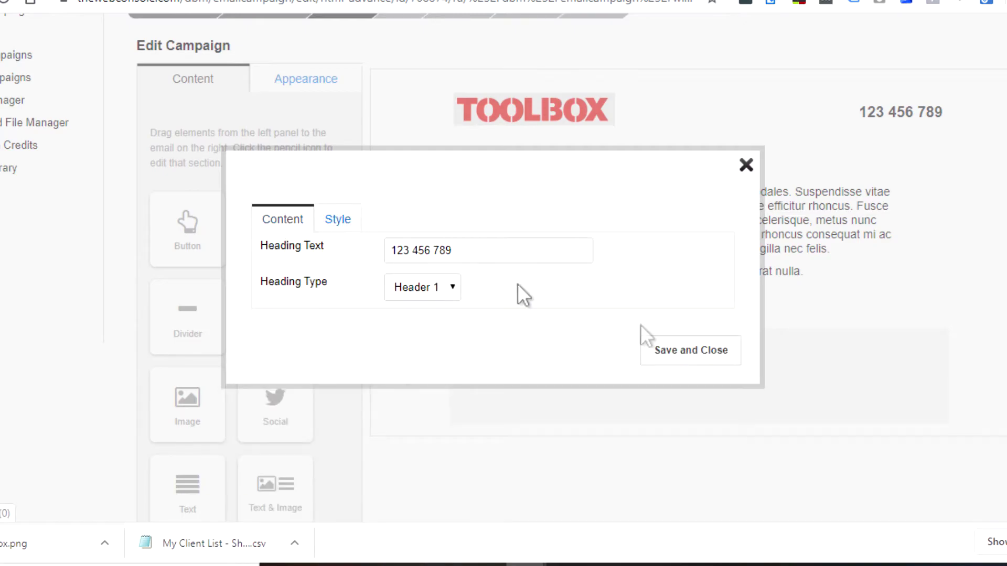
pyautogui.click(666, 351)
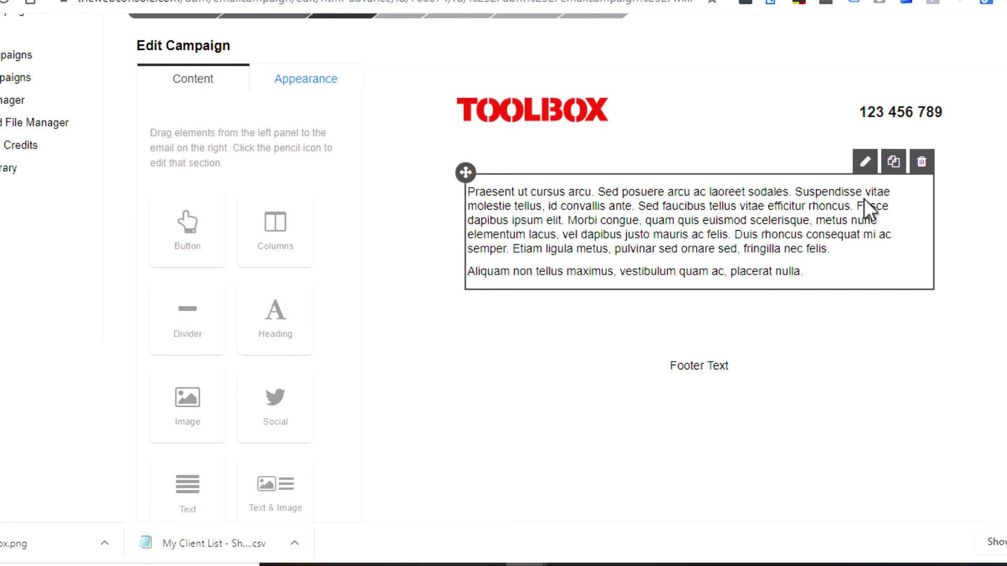
# Replace the placeholder body text with 'Hi [First Name],' using the First Name custom field.
pyautogui.click(865, 164)
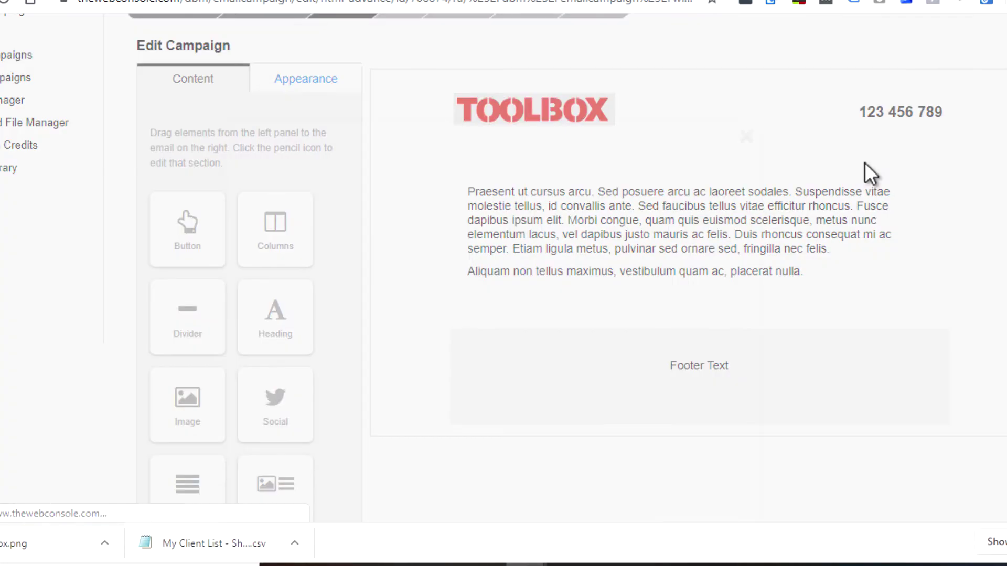
pyautogui.moveTo(594, 307); pyautogui.dragTo(262, 242)
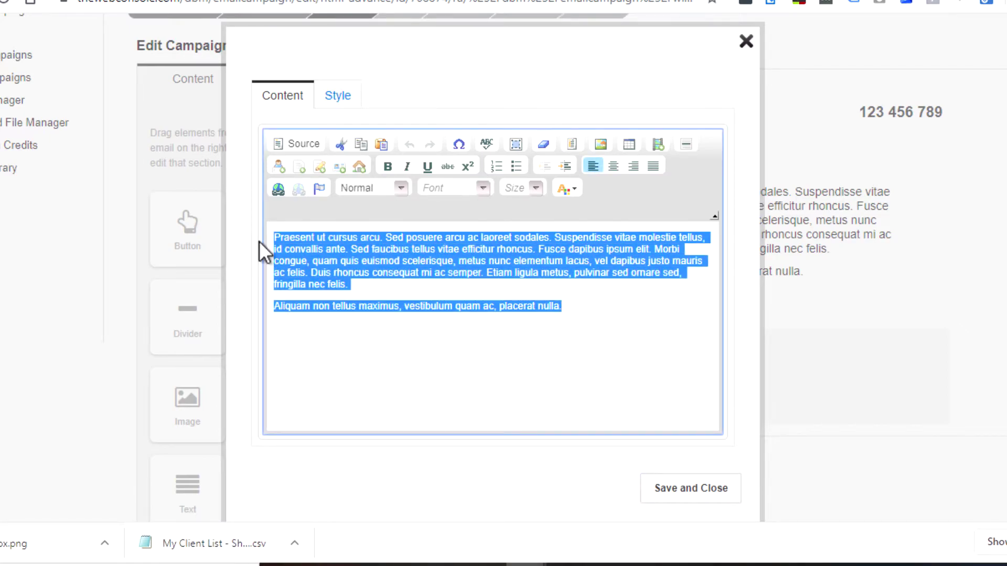
pyautogui.write('Hi')
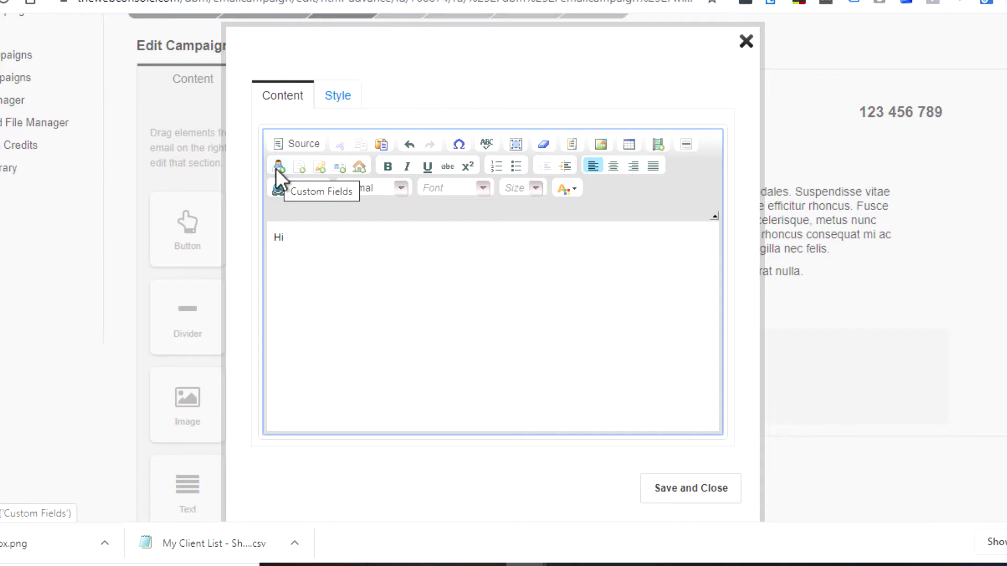
pyautogui.click(278, 167)
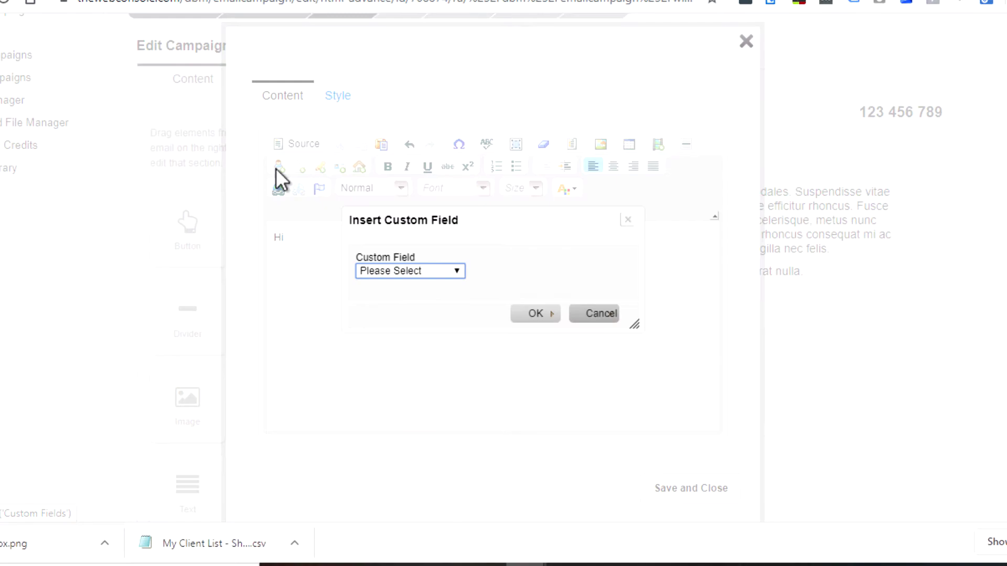
pyautogui.click(385, 272)
pyautogui.click(385, 292)
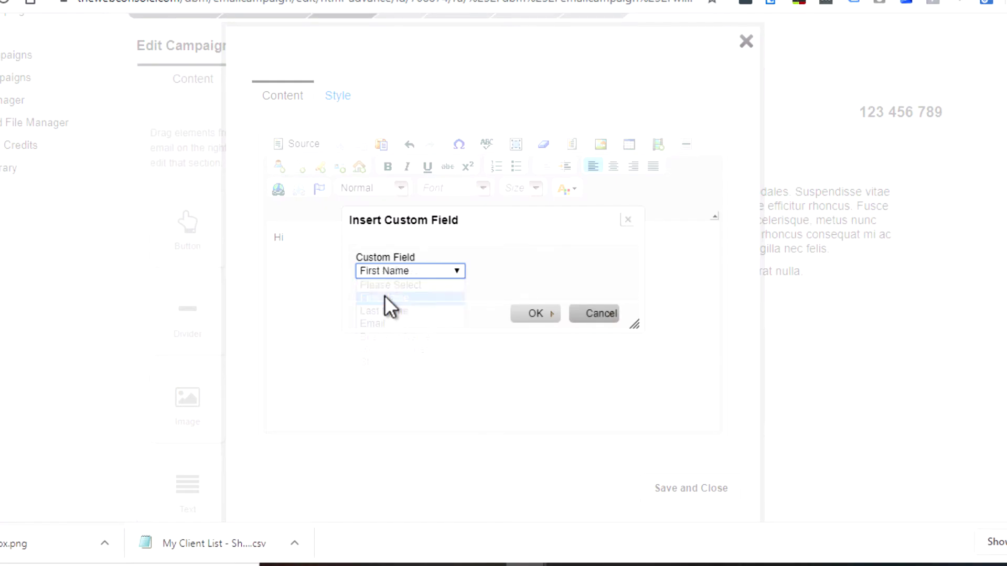
pyautogui.click(533, 313)
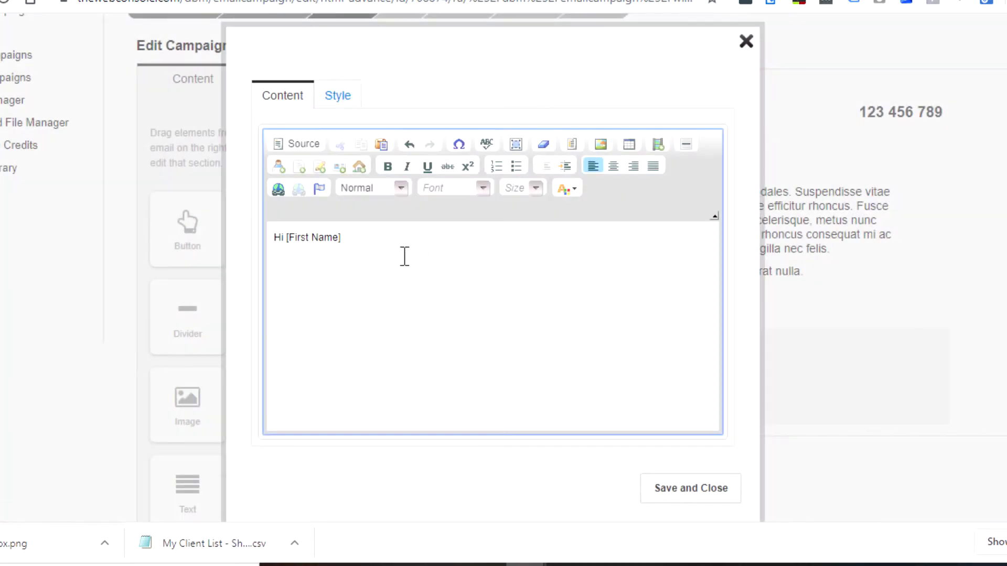
pyautogui.write(',')
pyautogui.press('Return')
pyautogui.click(138, 15)
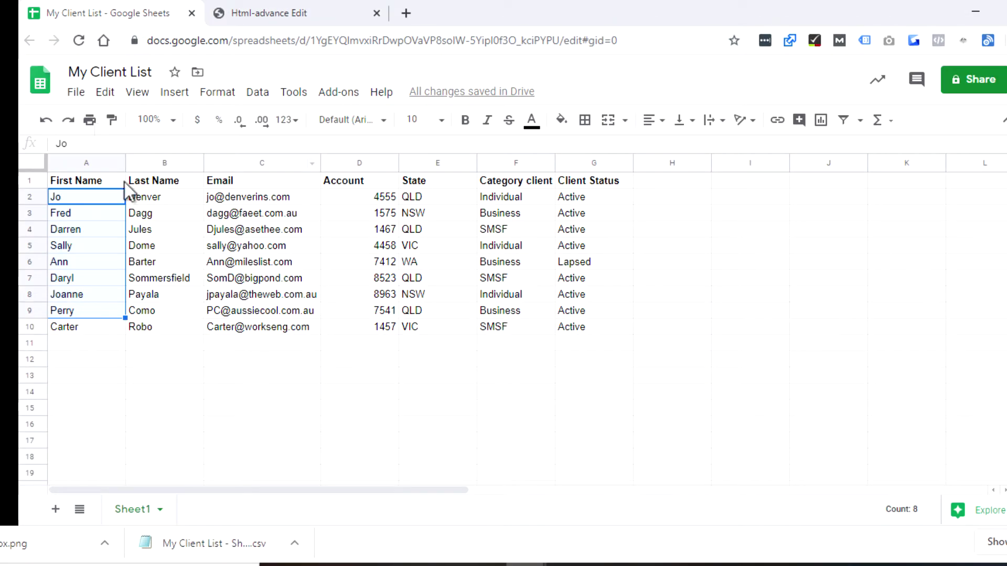
pyautogui.click(269, 12)
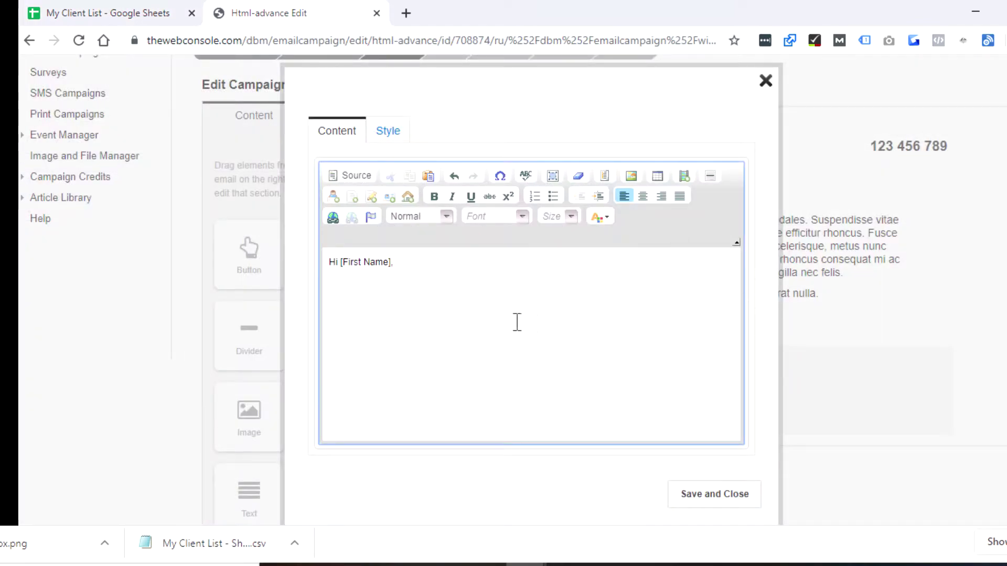
# Type a filler paragraph followed by a line reading 'Go to our website for more information'.
pyautogui.write('Thklajdf la akjfadlsfj afljasdf ljaf')
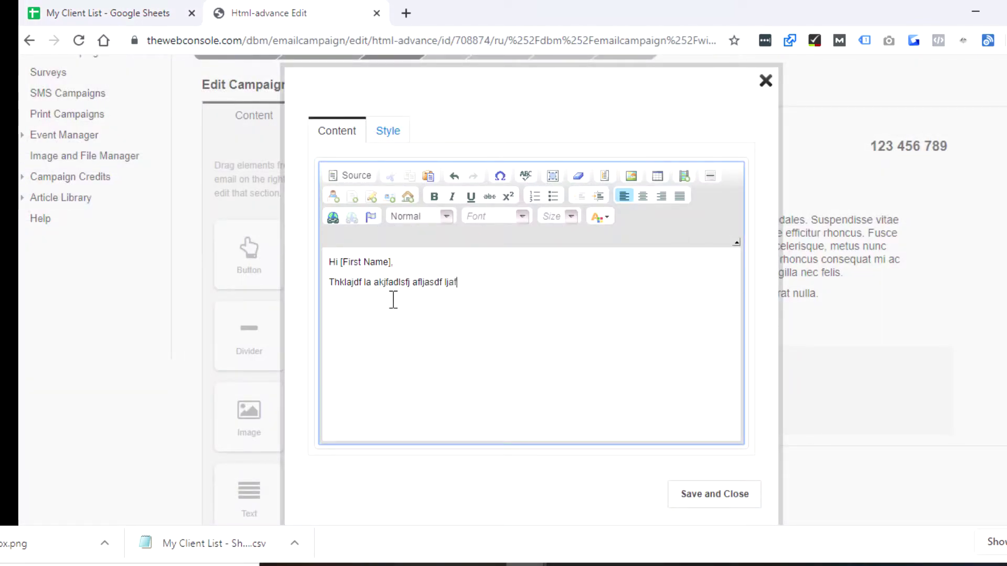
pyautogui.write('d kl;jasdfkljasdf lkjasdfkljsdf')
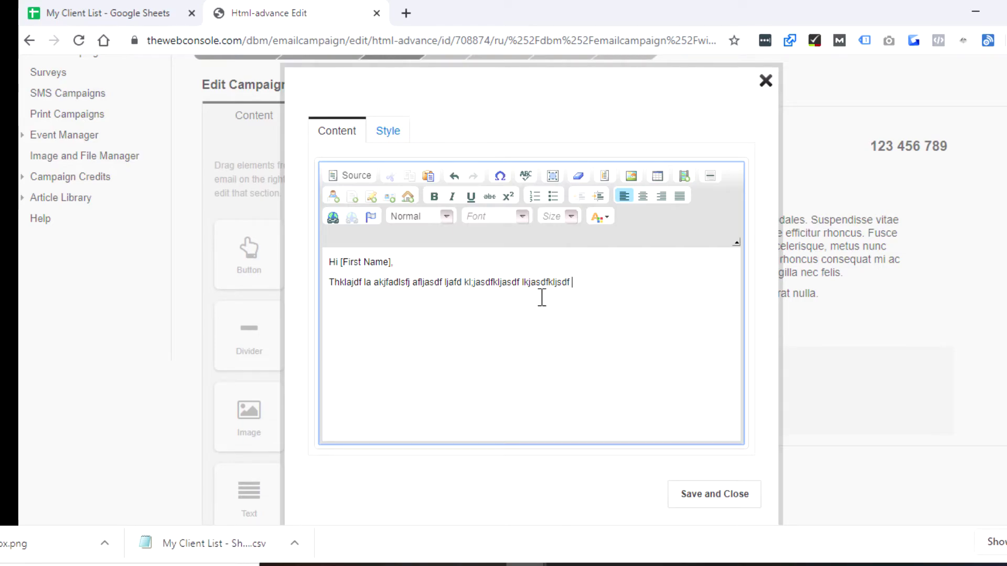
pyautogui.press('Return')
pyautogui.write('t')
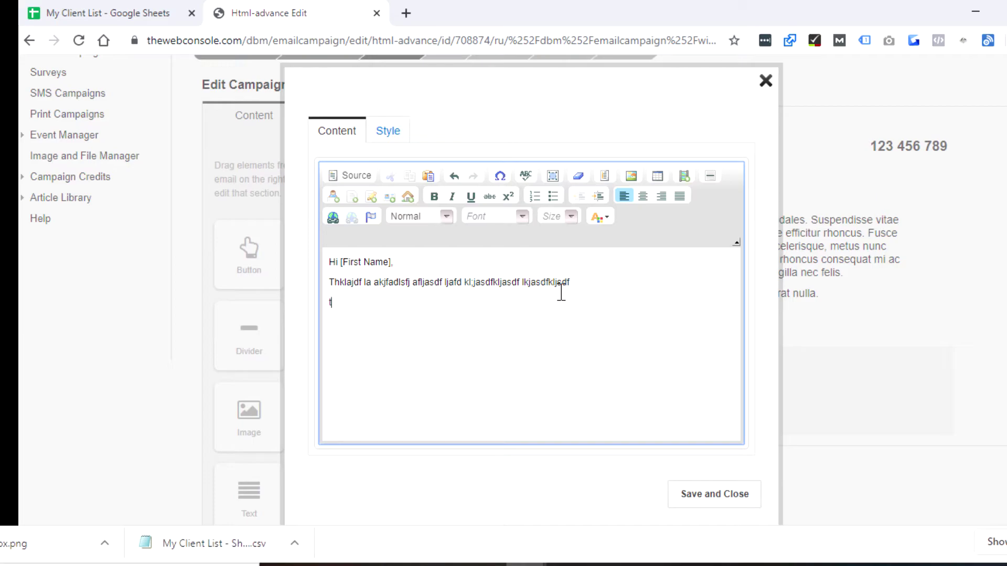
pyautogui.press('BackSpace')
pyautogui.write('Go to ou')
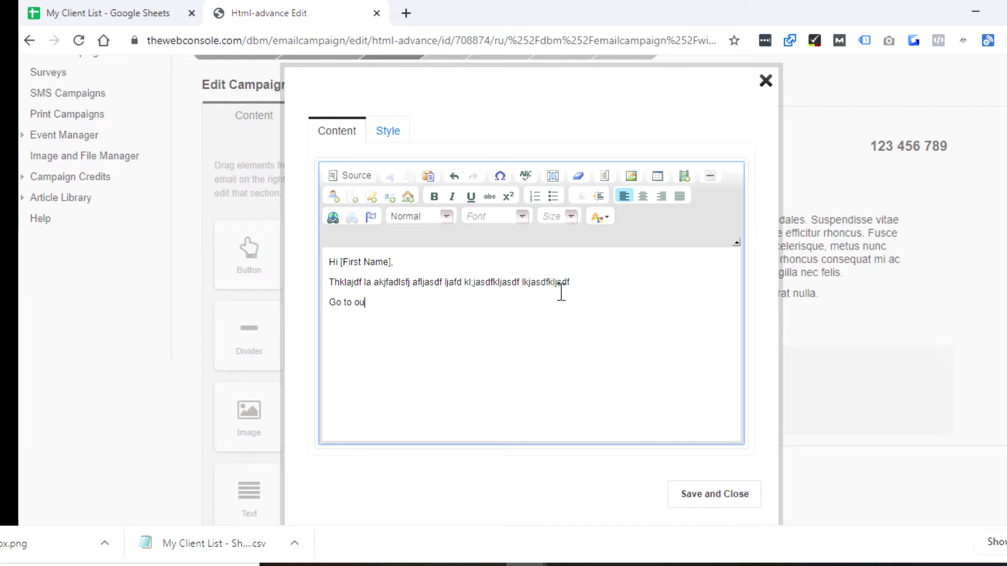
pyautogui.write('r website for m')
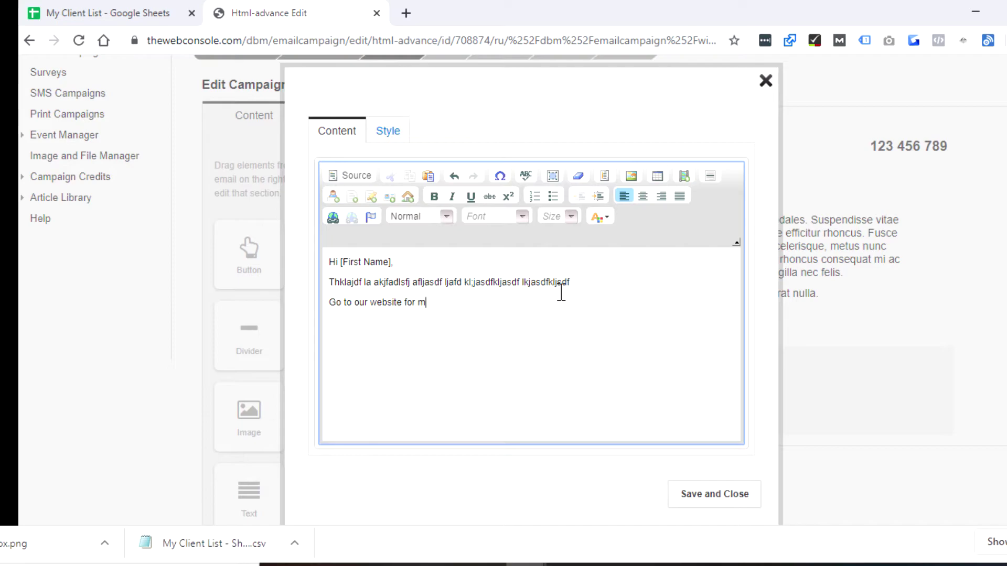
pyautogui.write('ore information')
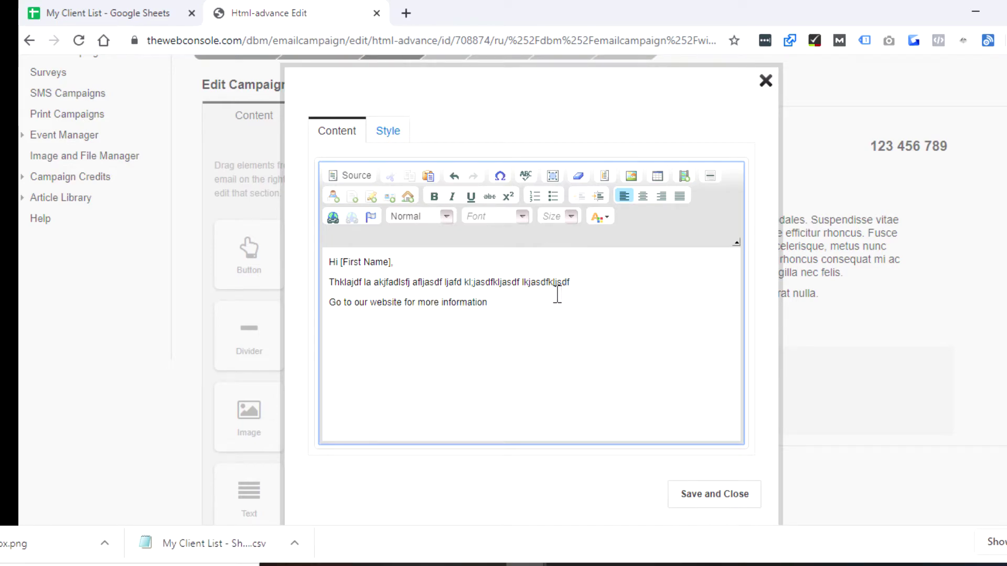
pyautogui.moveTo(488, 302); pyautogui.dragTo(328, 302)
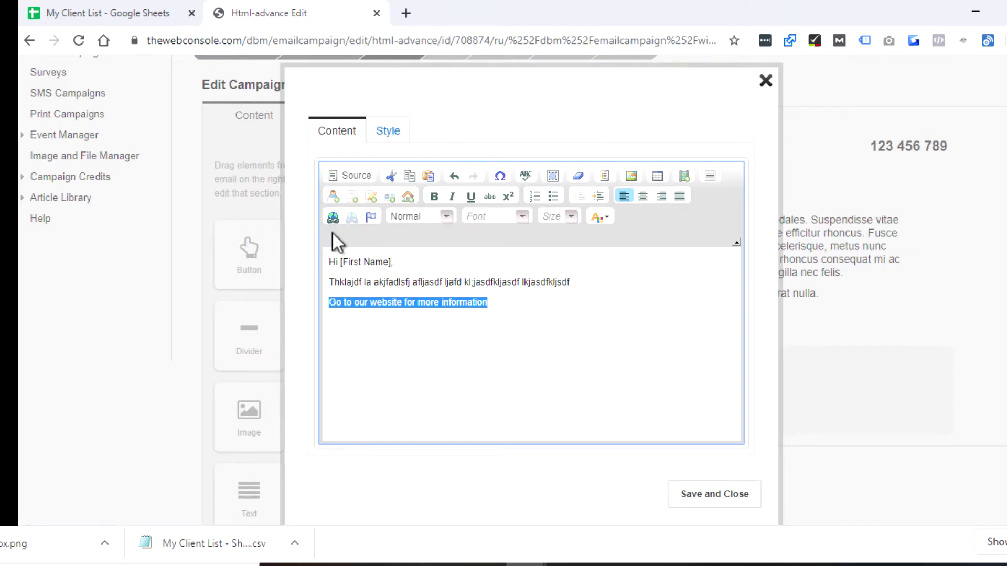
pyautogui.click(332, 219)
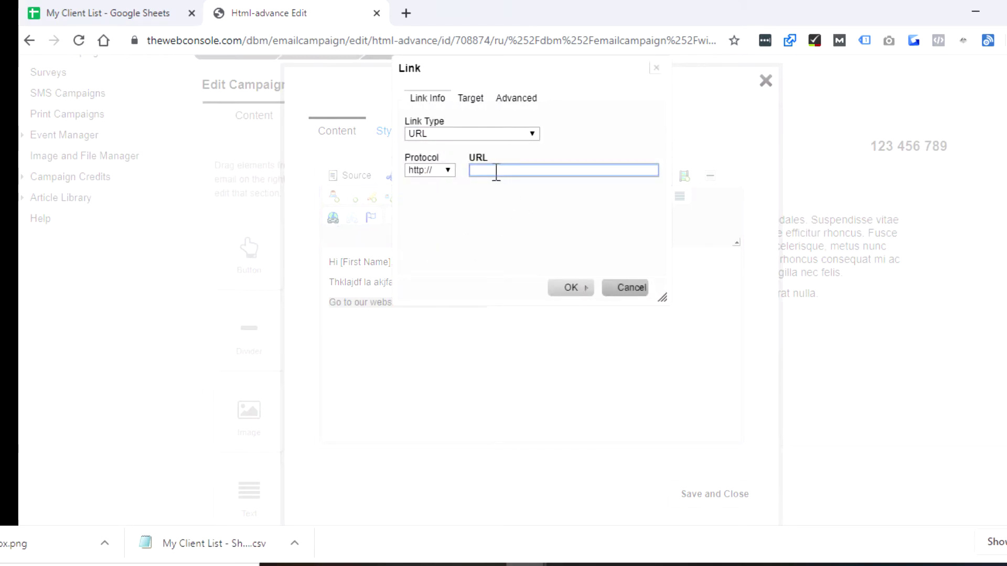
pyautogui.write('www.thee')
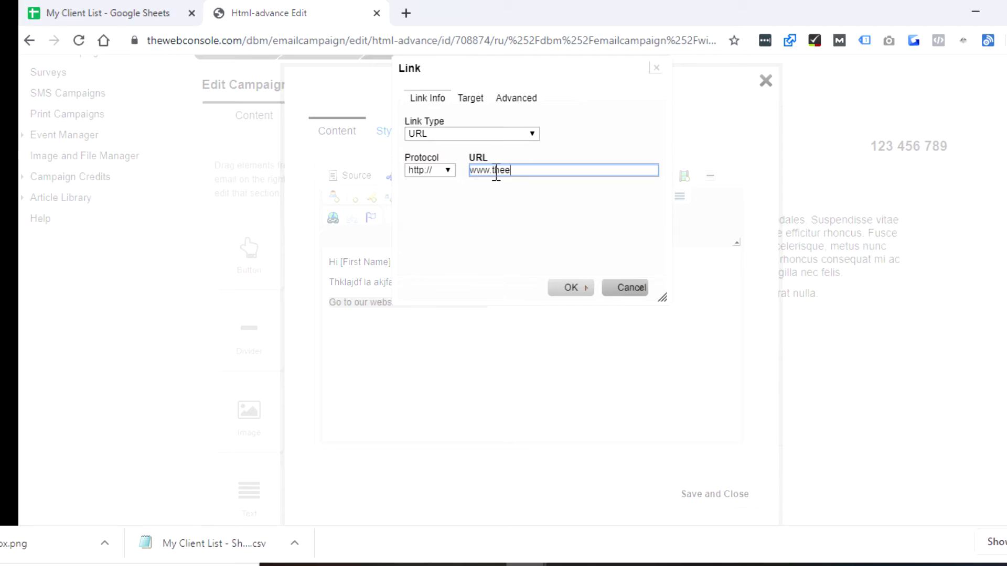
pyautogui.press('BackSpace')
pyautogui.write('webconsole')
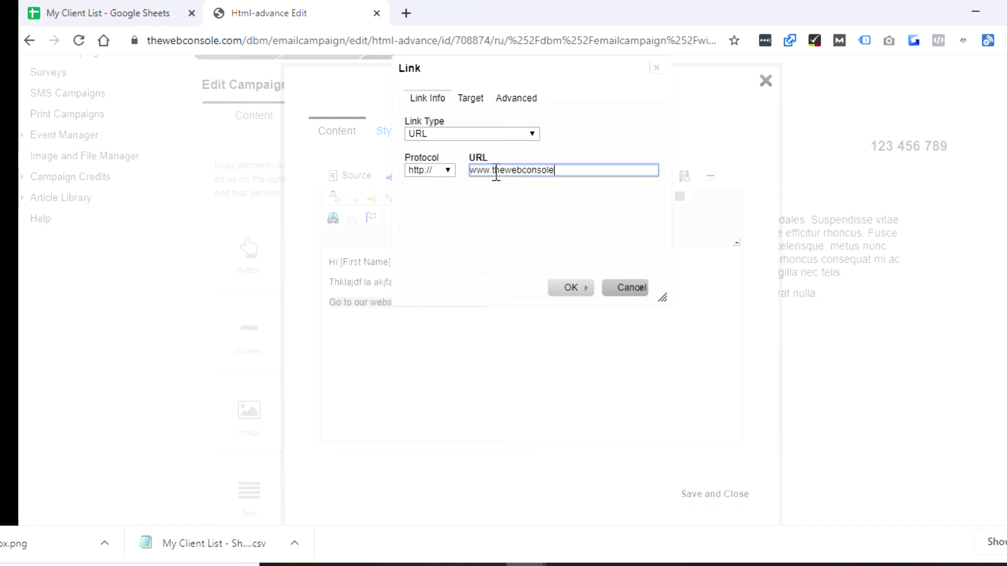
pyautogui.write('.com')
pyautogui.click(571, 288)
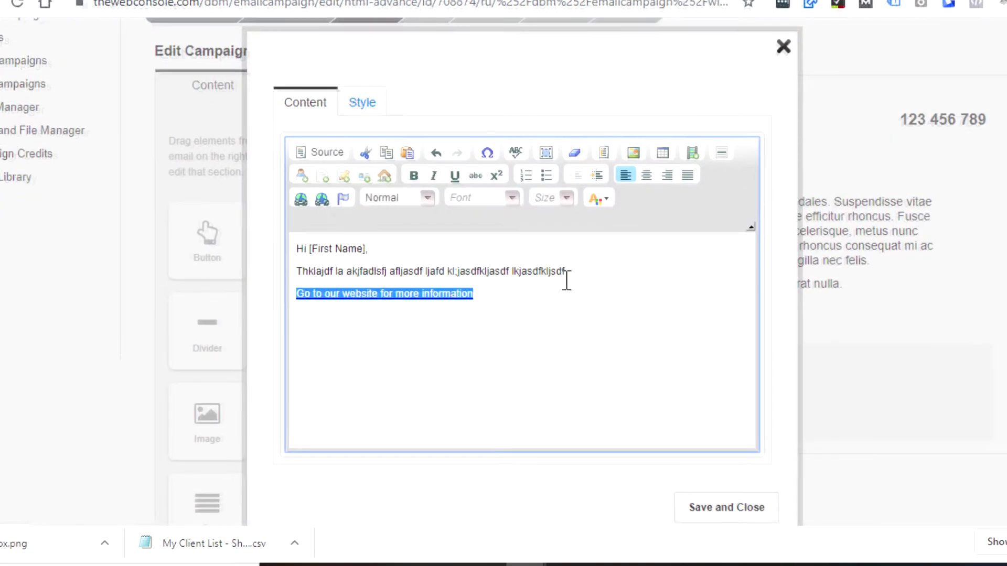
pyautogui.click(548, 309)
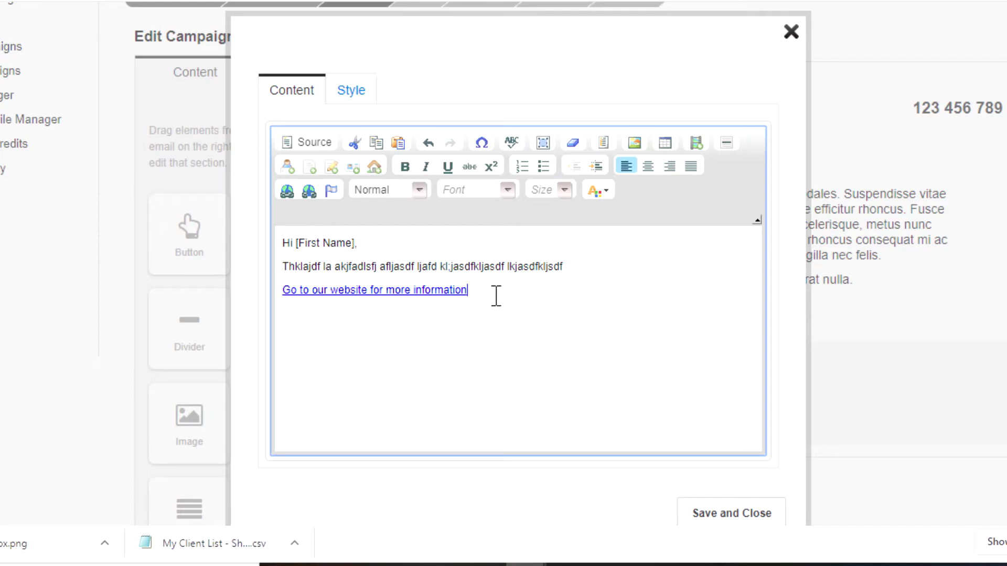
pyautogui.press('Return')
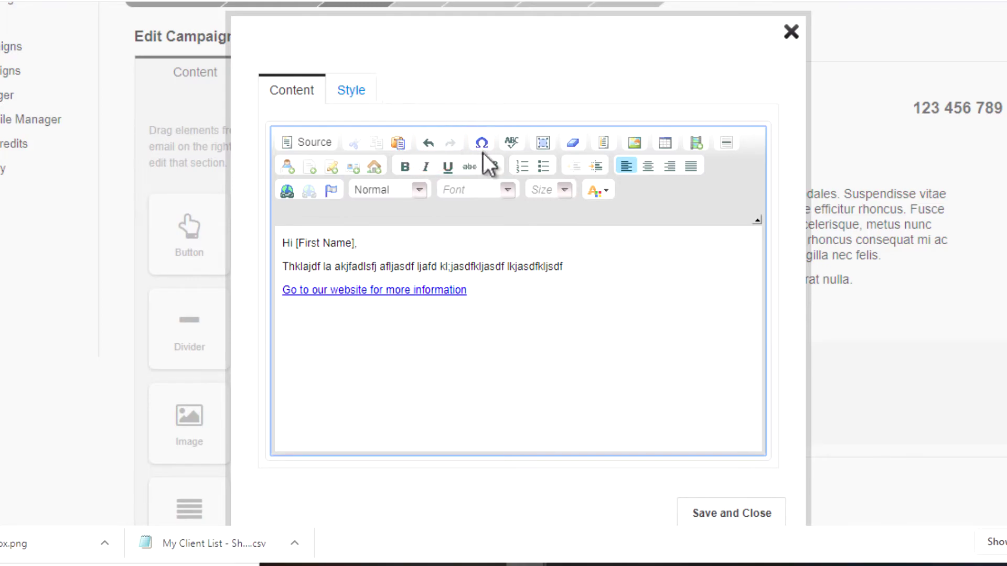
pyautogui.click(512, 144)
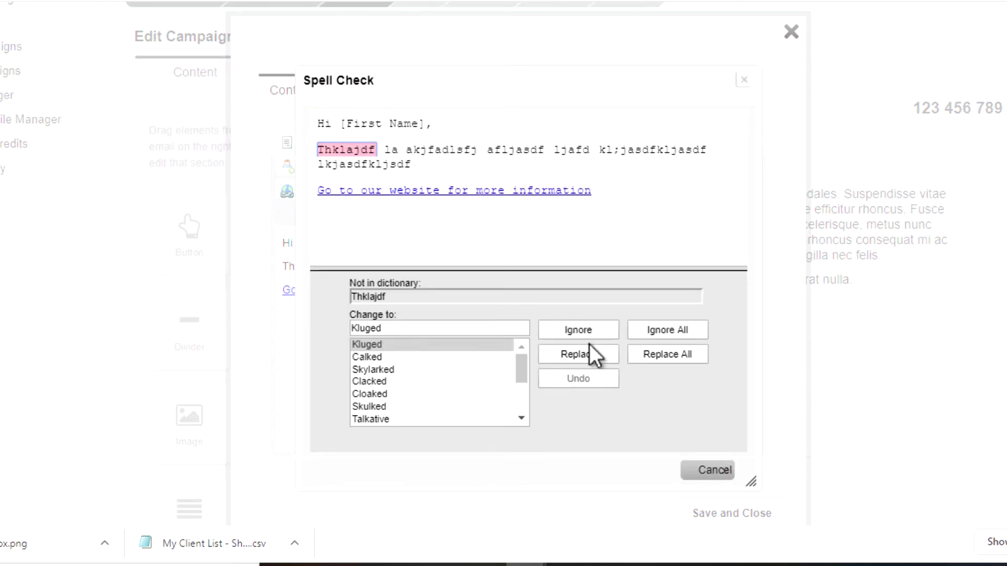
pyautogui.click(691, 469)
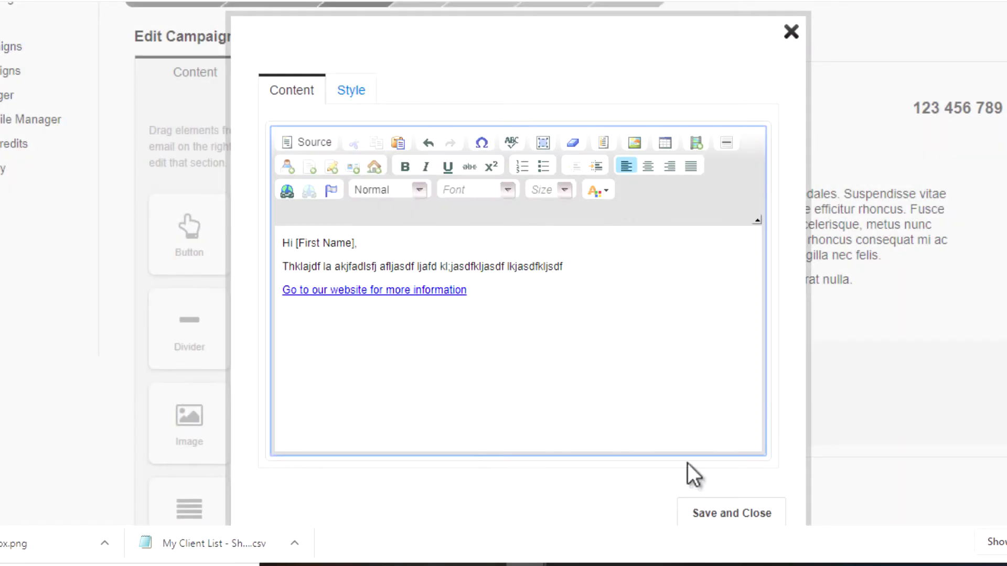
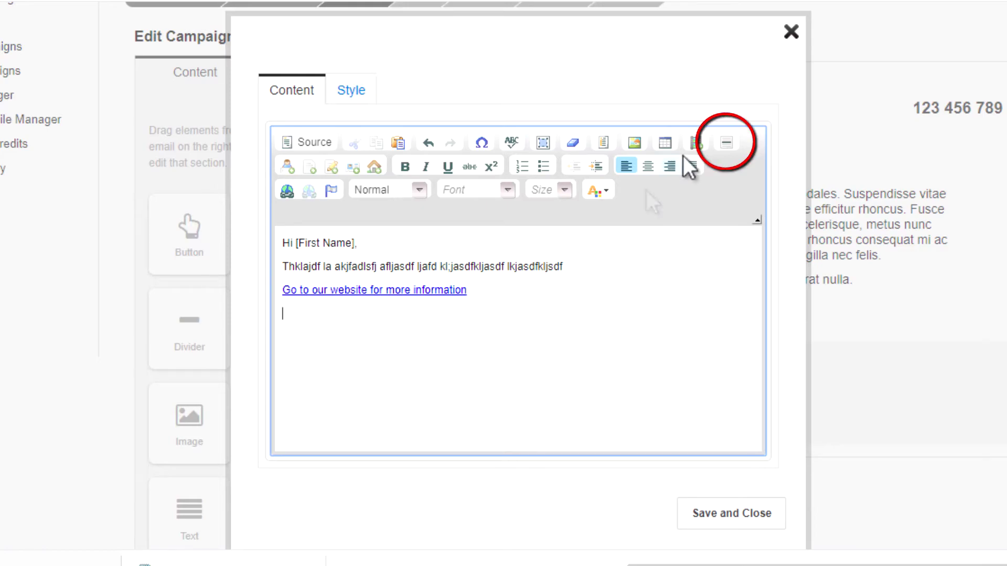
# Insert a horizontal line below the link and make 'akjfadlsfj' bold, italic and underlined.
pyautogui.click(726, 142)
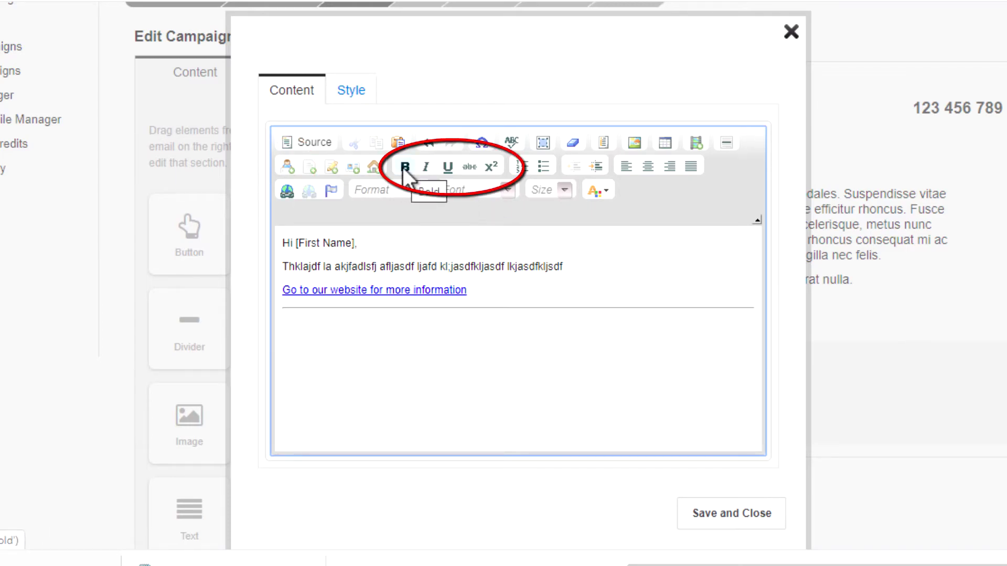
pyautogui.doubleClick(357, 267)
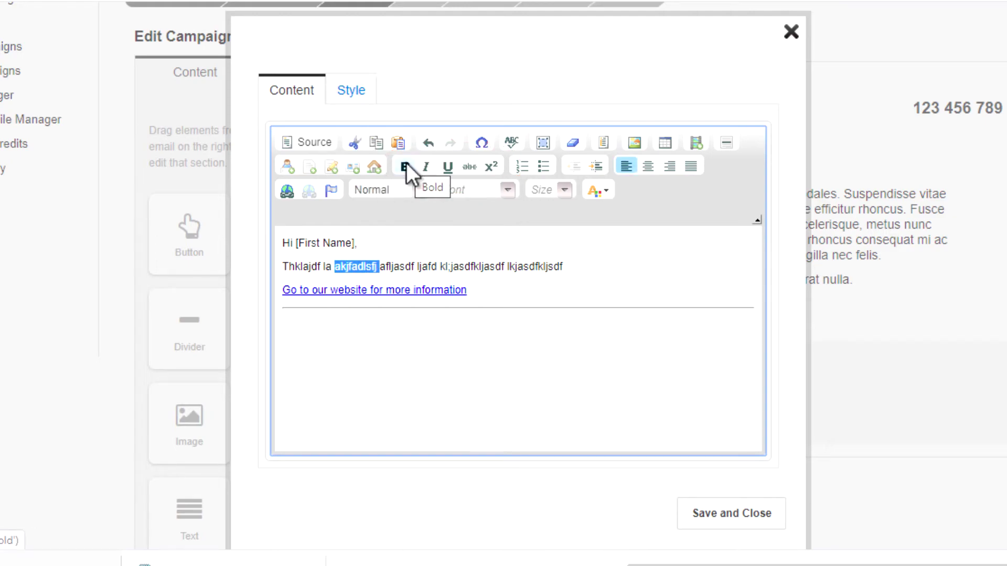
pyautogui.click(406, 166)
pyautogui.click(426, 166)
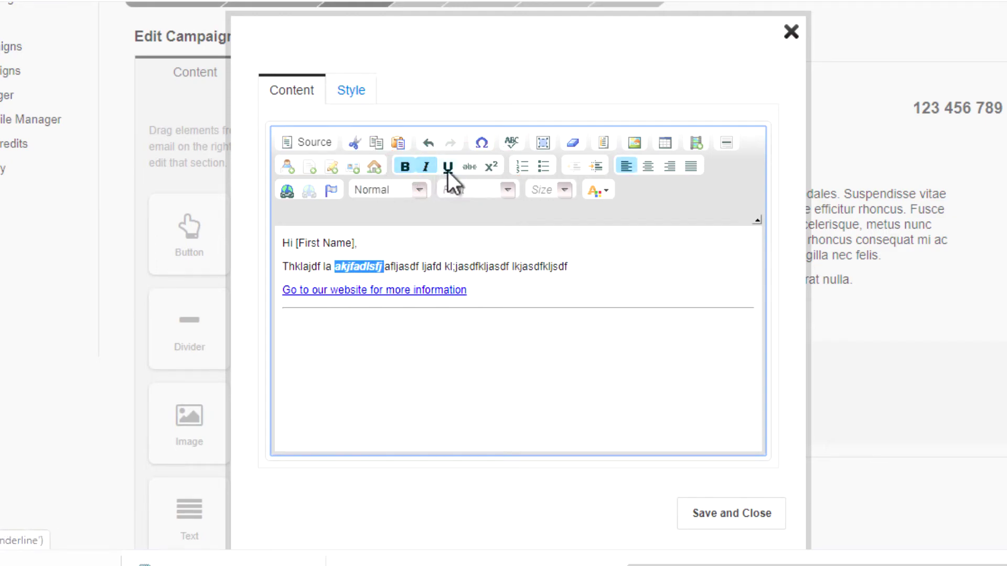
pyautogui.click(449, 167)
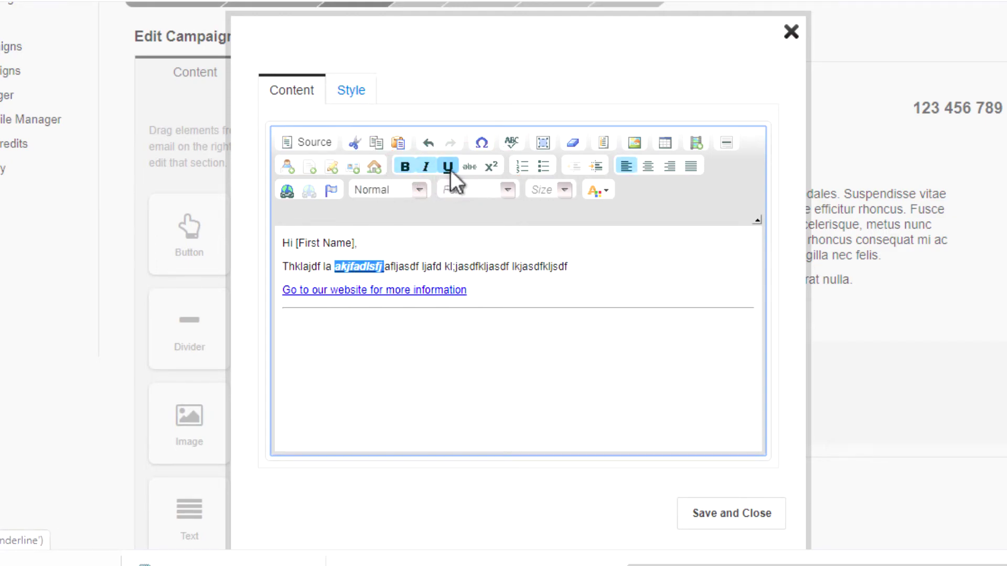
# Add a numbered list under the paragraph with items sdfadf, asdfadf, asdfadf.
pyautogui.click(589, 267)
pyautogui.press('Return')
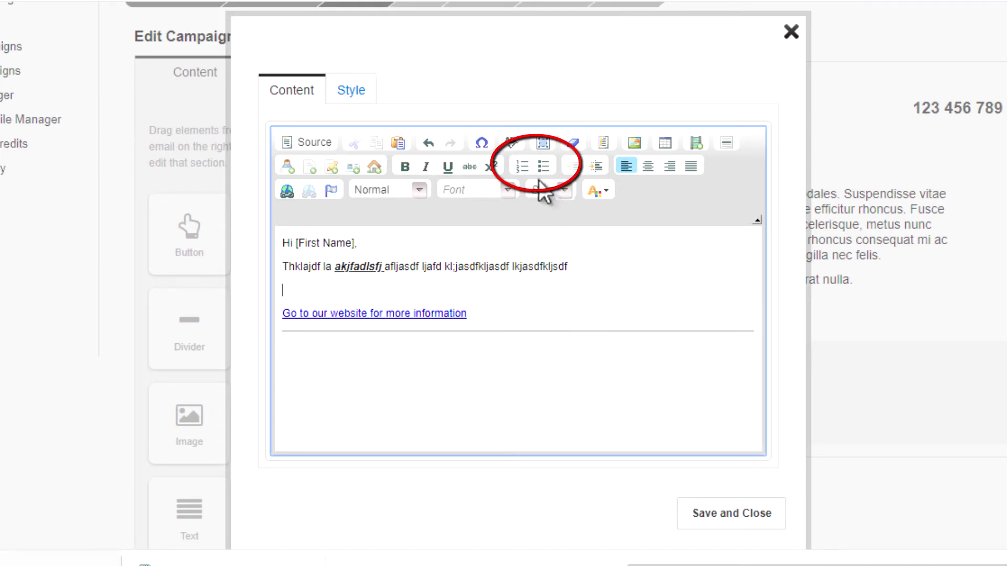
pyautogui.click(523, 167)
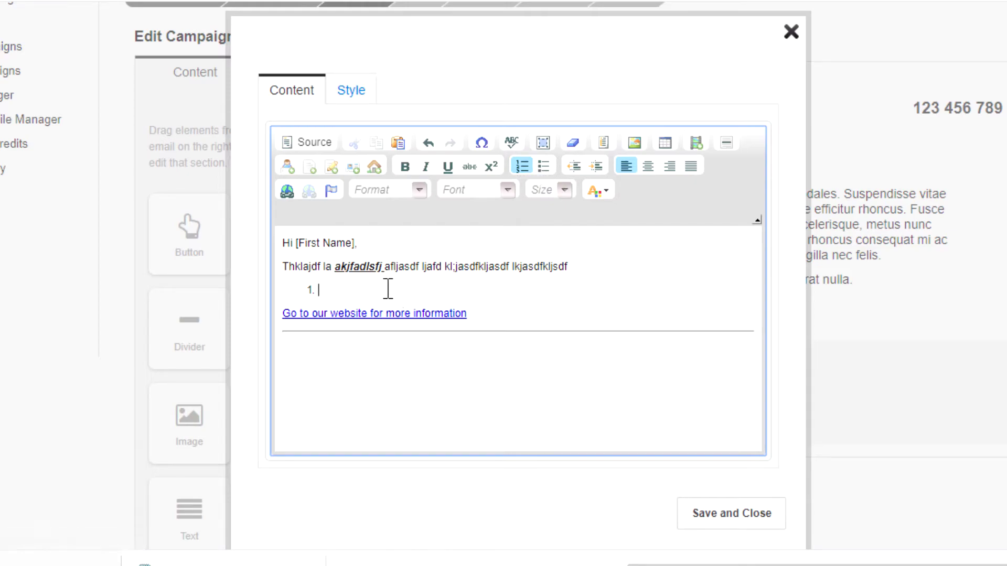
pyautogui.write('sdfadf')
pyautogui.press('Return')
pyautogui.write('asdfadf')
pyautogui.press('Return')
pyautogui.write('asdfadf')
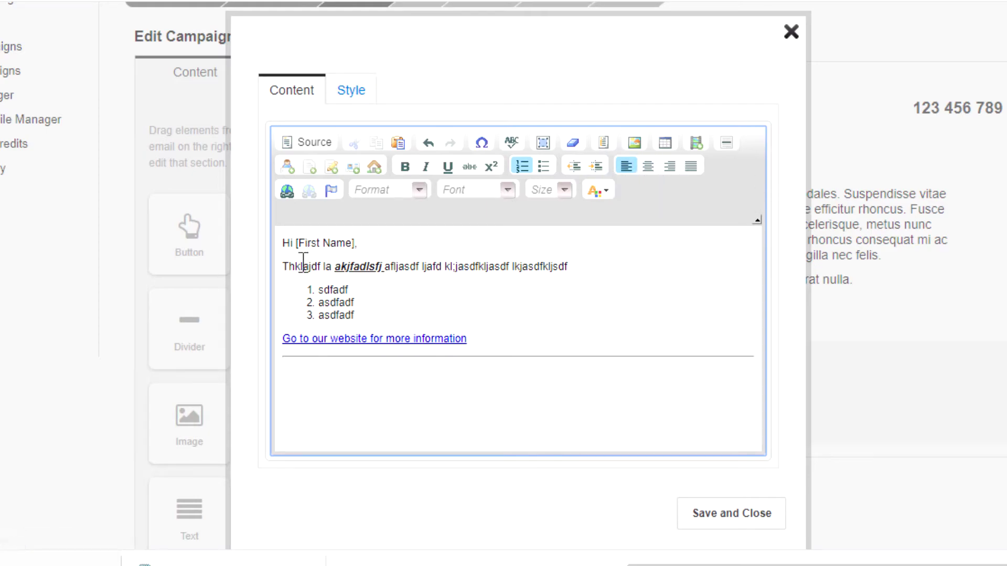
# Indent the Thklajdf paragraph, then remove the indent again.
pyautogui.click(283, 267)
pyautogui.click(601, 160)
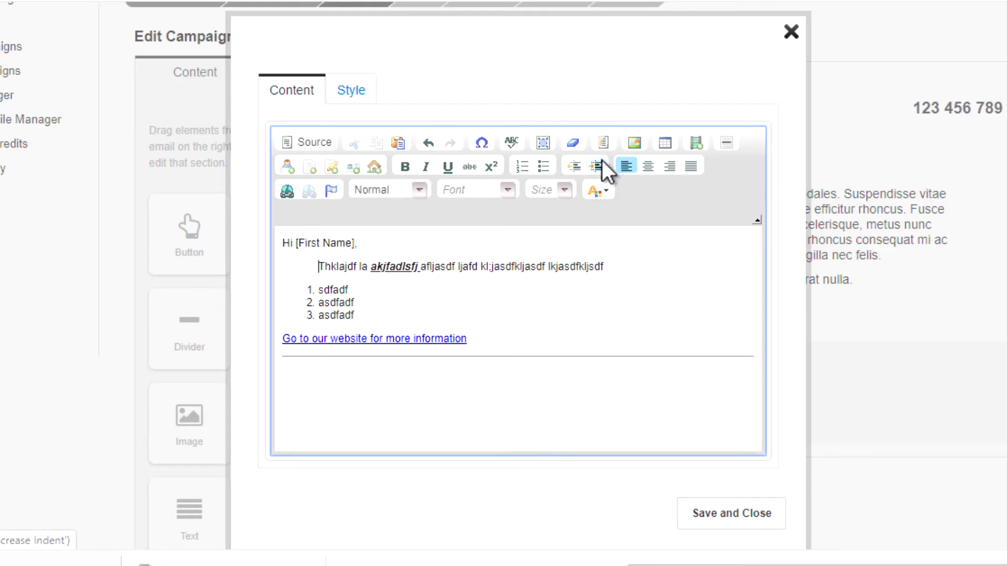
pyautogui.click(571, 166)
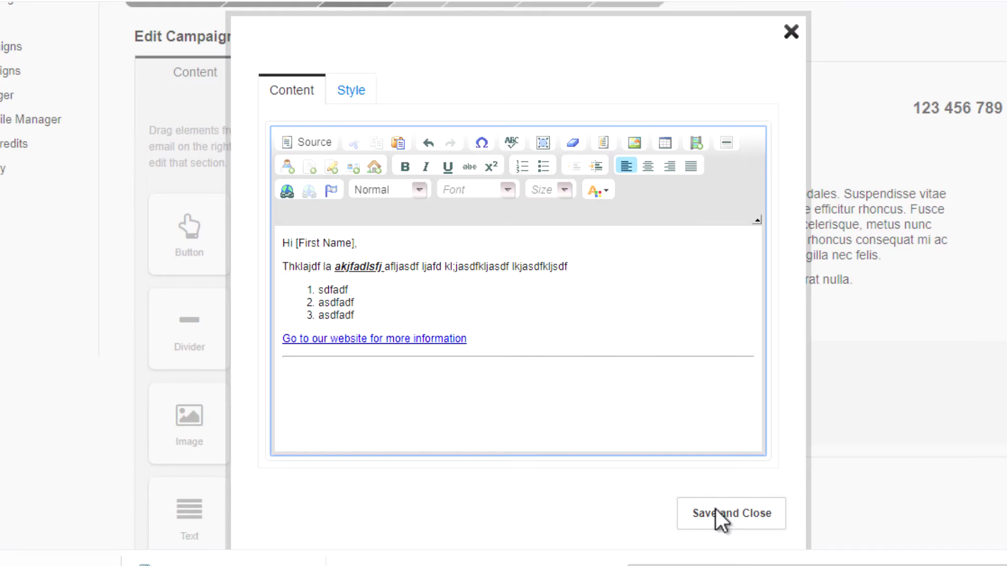
# Glance at the text block's Style settings, return to Content, and save and close the editor.
pyautogui.click(347, 90)
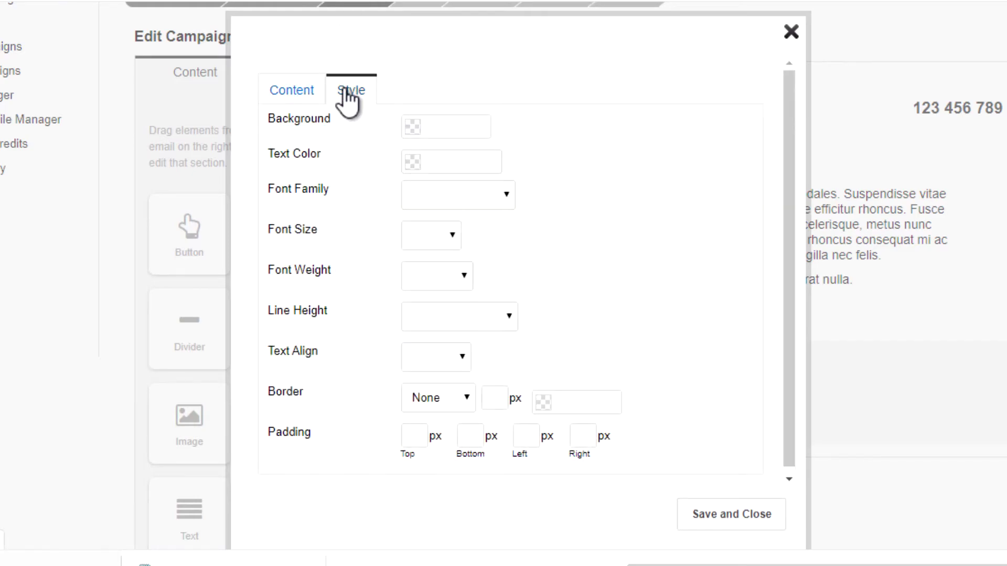
pyautogui.click(294, 98)
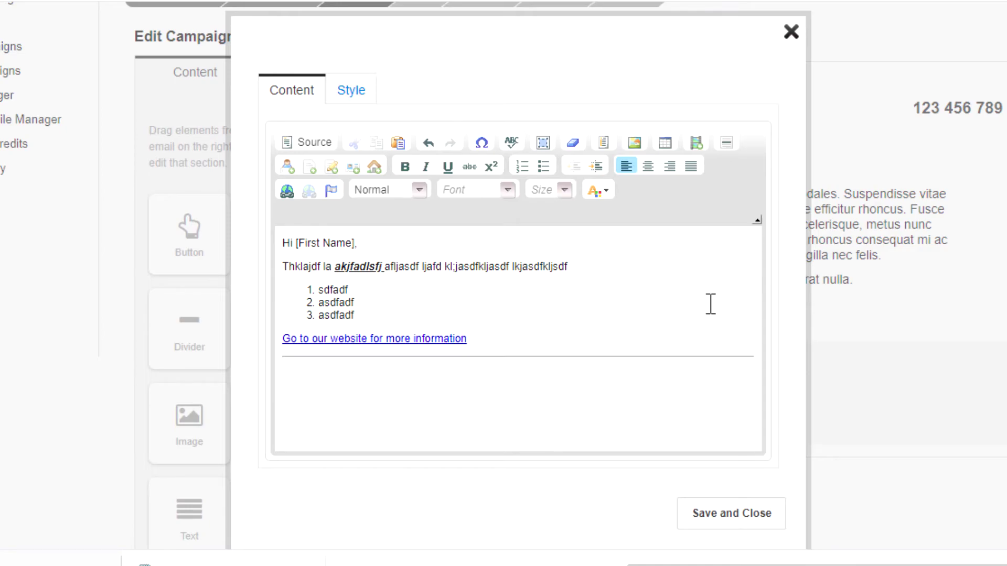
pyautogui.click(725, 511)
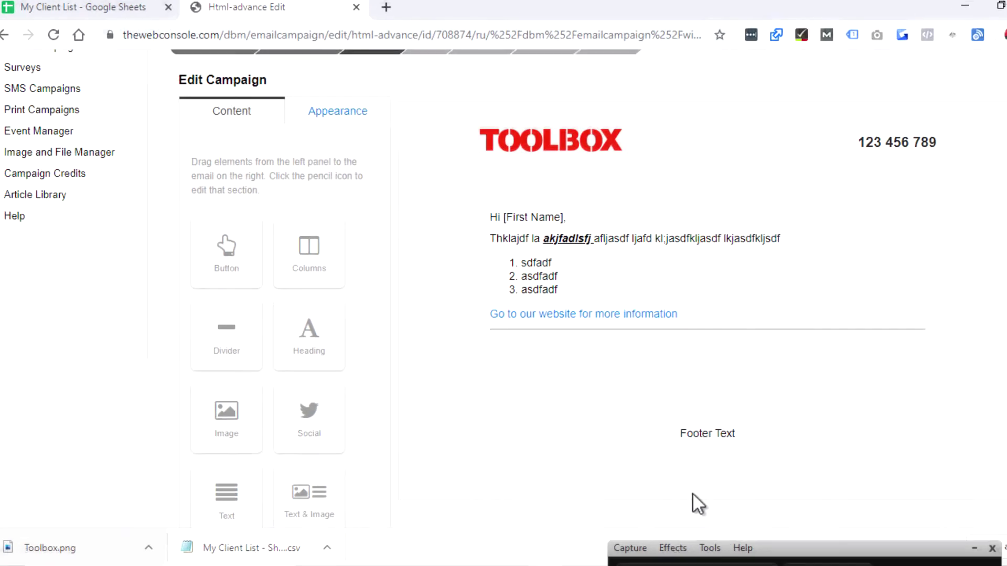
# Add a heading block above the greeting reading 'Tips to help you with your cashflow'.
pyautogui.moveTo(879, 427)
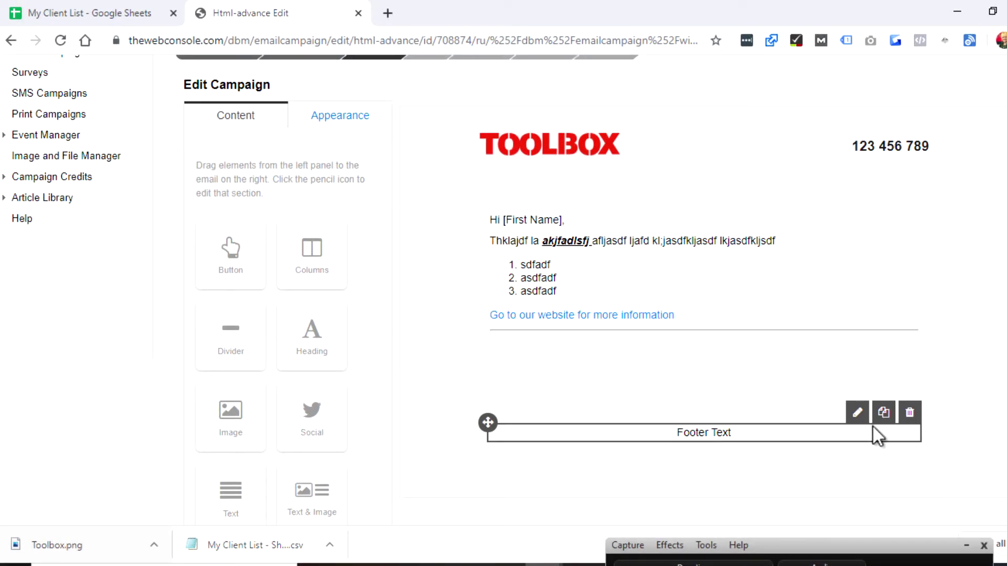
pyautogui.scroll(-2, 876, 428)
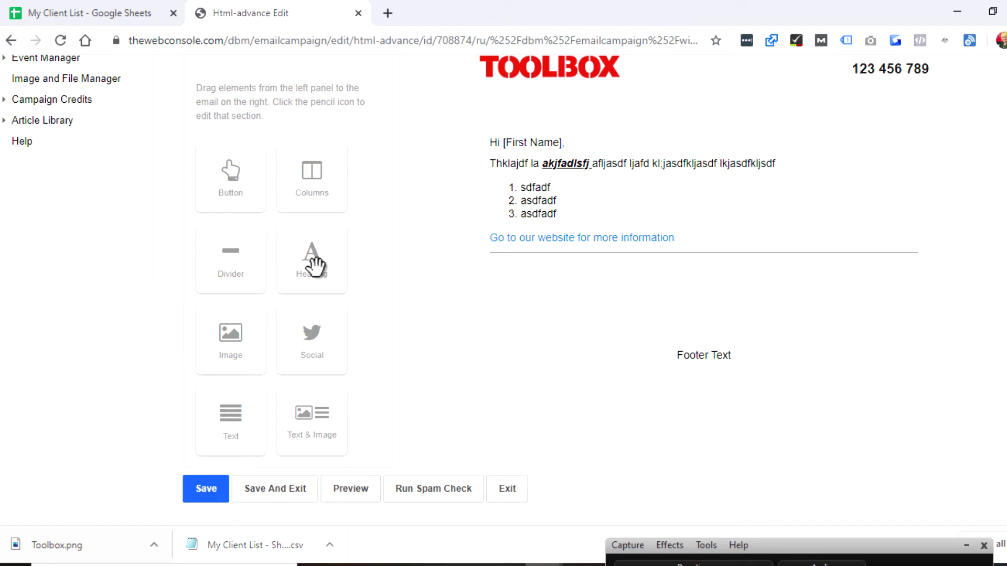
pyautogui.moveTo(315, 265); pyautogui.dragTo(521, 162)
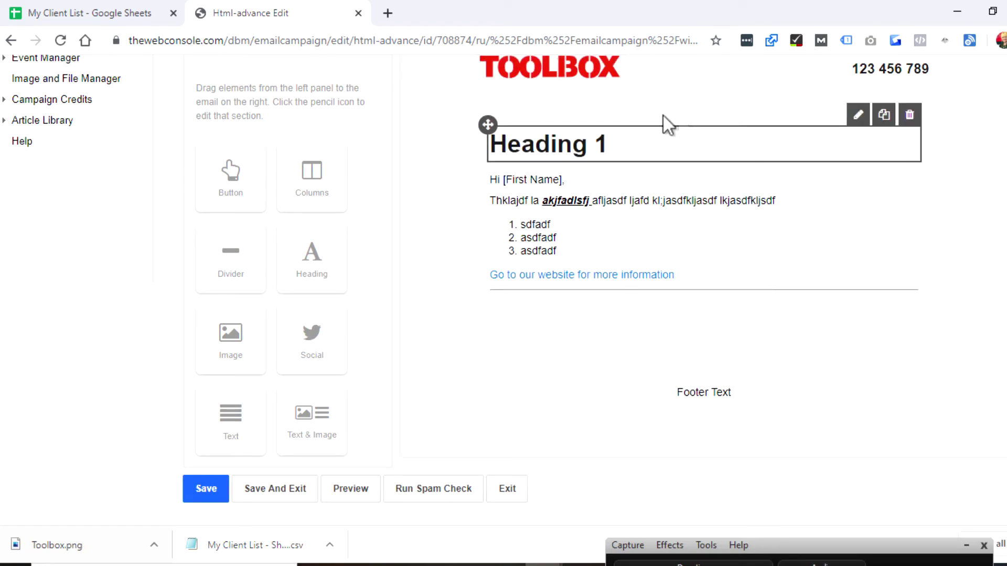
pyautogui.click(858, 115)
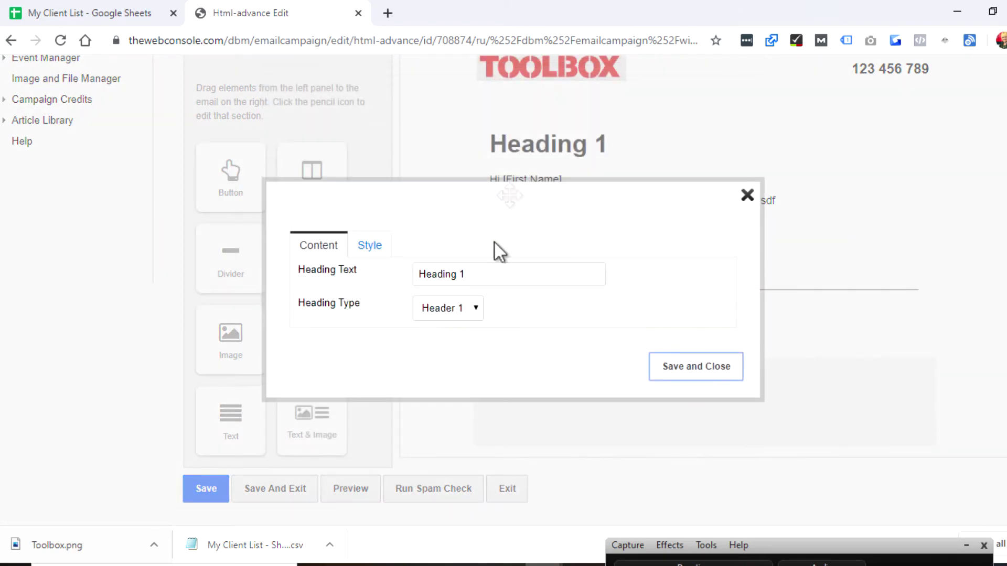
pyautogui.moveTo(472, 275); pyautogui.dragTo(426, 275)
pyautogui.write('Tips to')
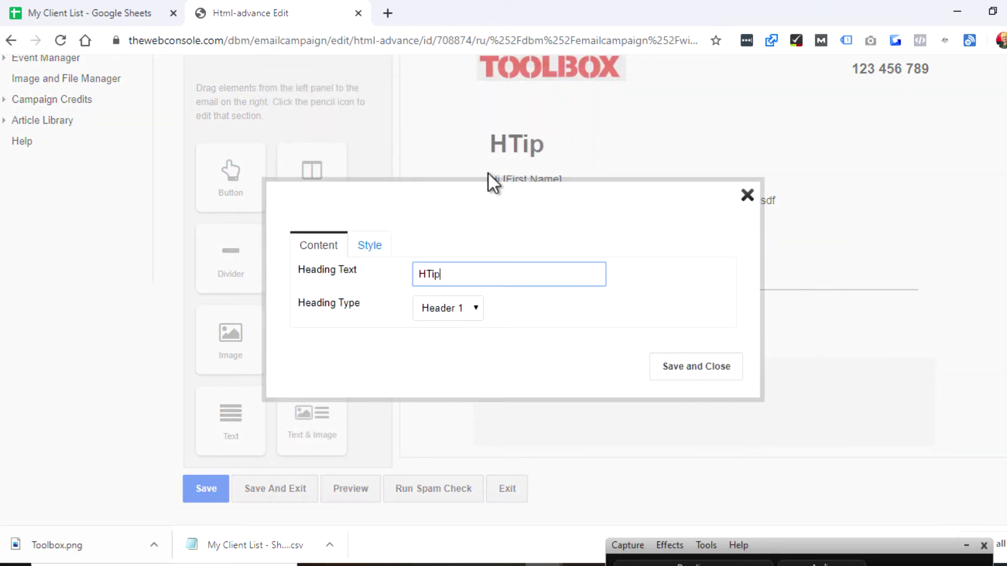
pyautogui.press('BackSpace')
pyautogui.press('BackSpace')
pyautogui.press('BackSpace')
pyautogui.press('BackSpace')
pyautogui.press('BackSpace')
pyautogui.press('BackSpace')
pyautogui.press('BackSpace')
pyautogui.press('BackSpace')
pyautogui.write('T')
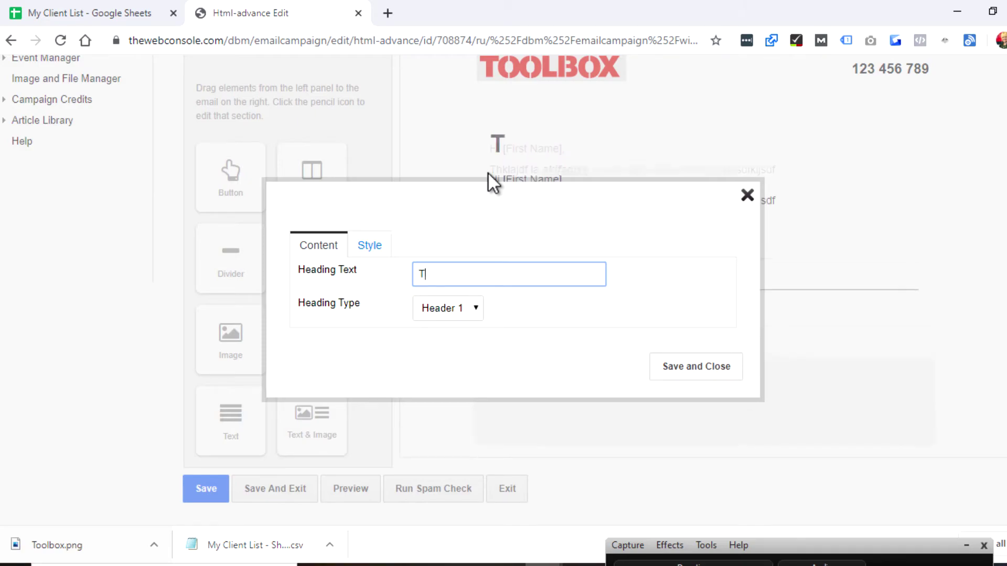
pyautogui.write('ips to he')
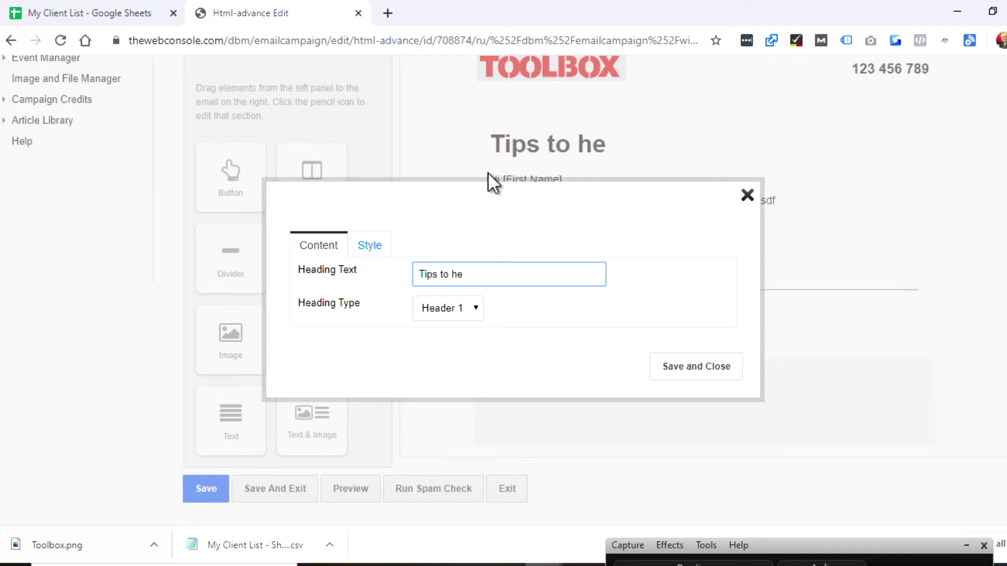
pyautogui.write('lp you with your cah')
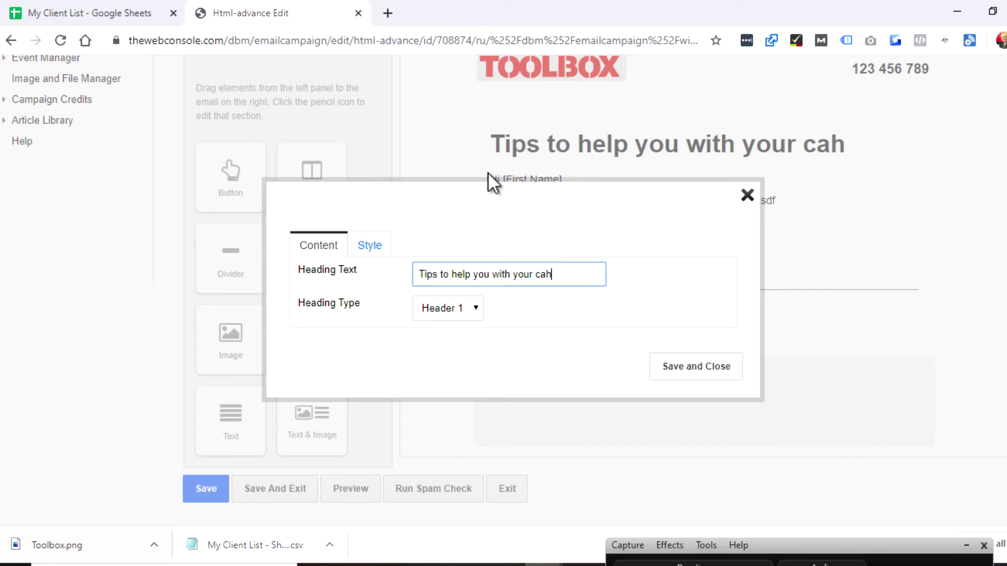
pyautogui.press('BackSpace')
pyautogui.write('shflow')
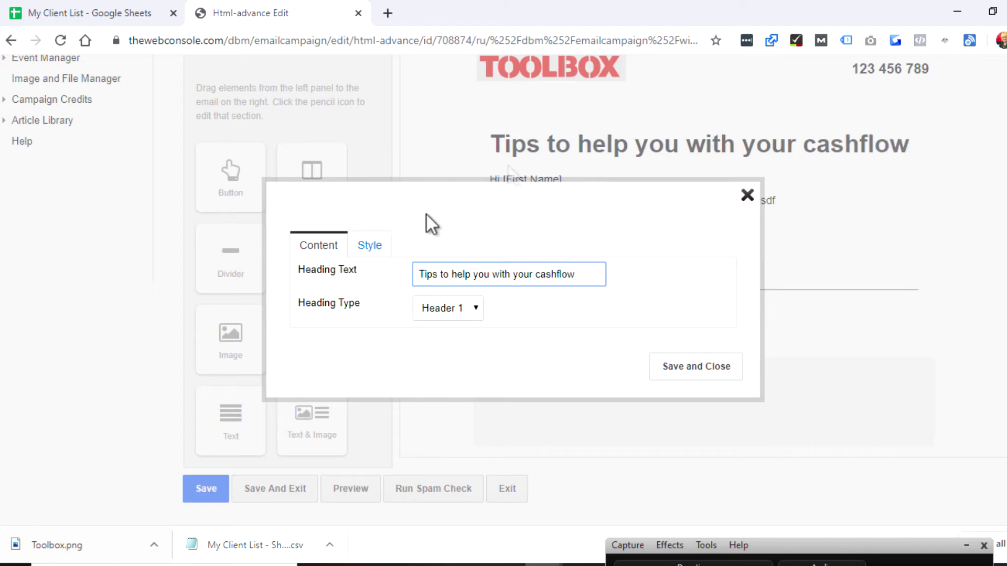
# Switch the heading to a smaller heading level and save it.
pyautogui.click(446, 308)
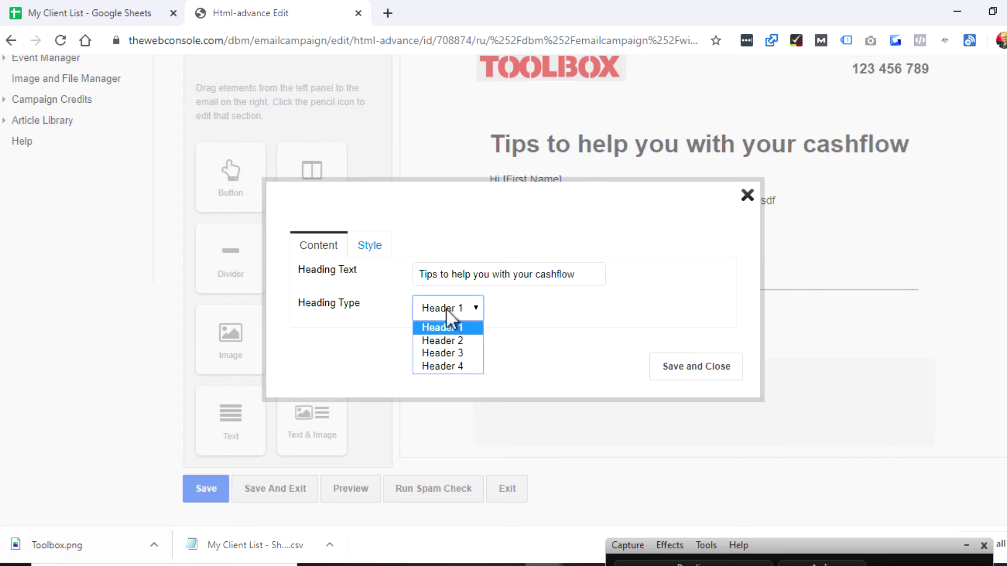
pyautogui.click(439, 341)
pyautogui.click(444, 315)
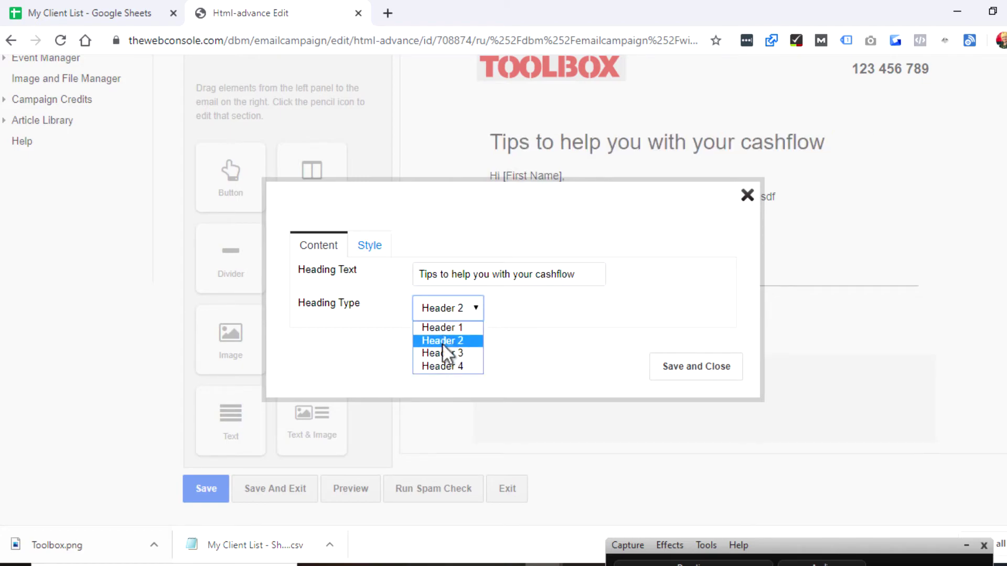
pyautogui.click(442, 350)
pyautogui.click(700, 369)
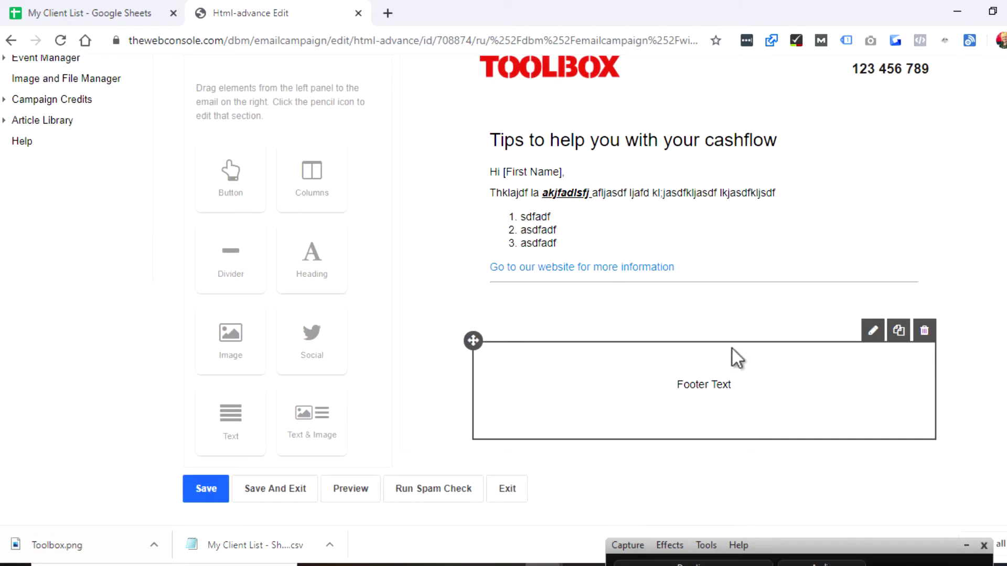
# Add an image block below the horizontal line, then delete the empty block again.
pyautogui.moveTo(236, 341); pyautogui.dragTo(531, 308)
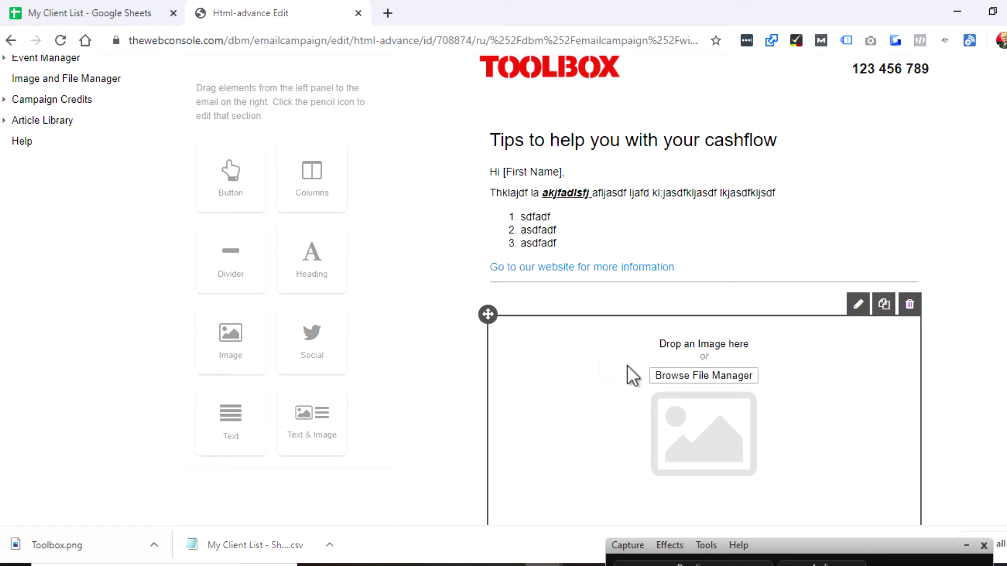
pyautogui.click(859, 304)
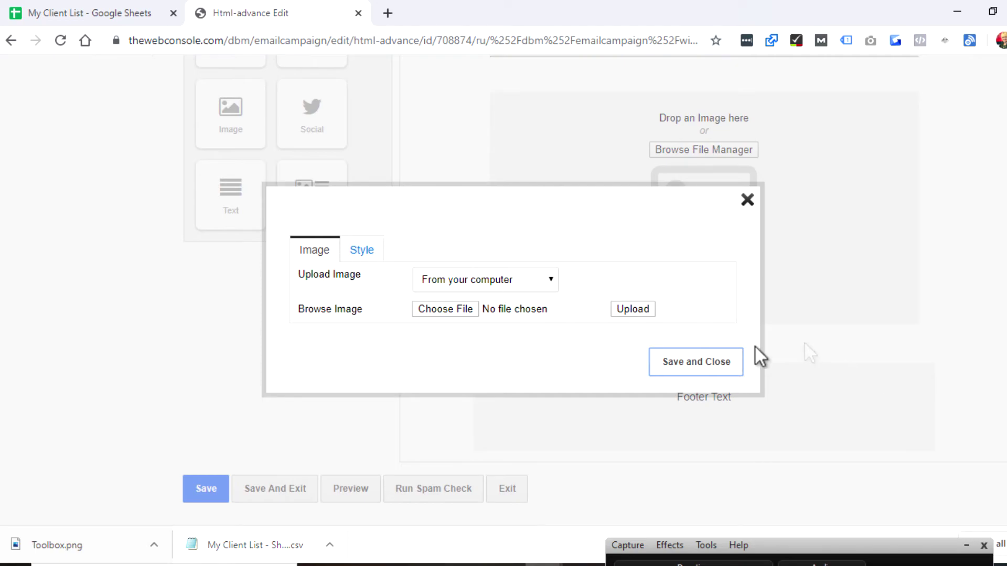
pyautogui.click(747, 200)
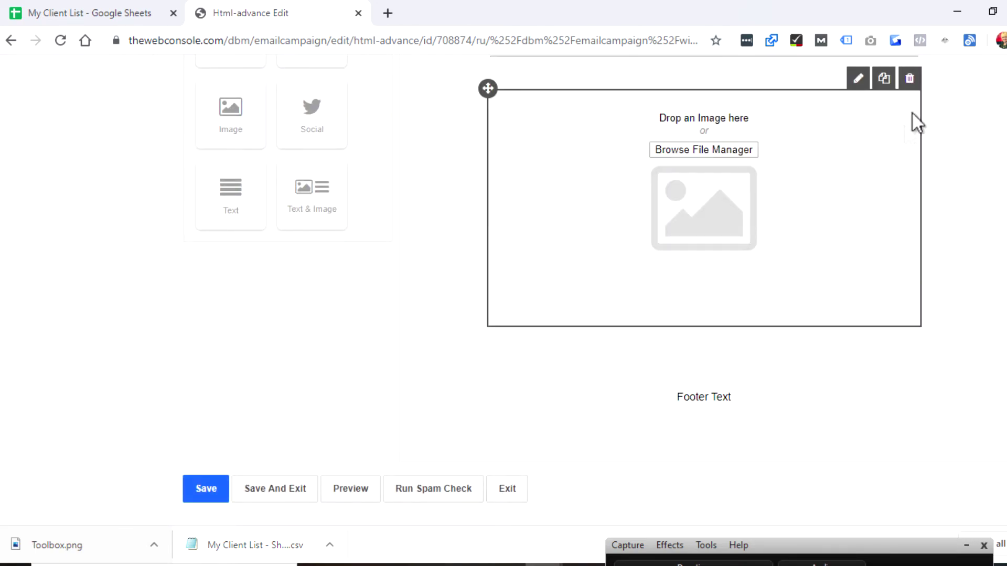
pyautogui.click(909, 80)
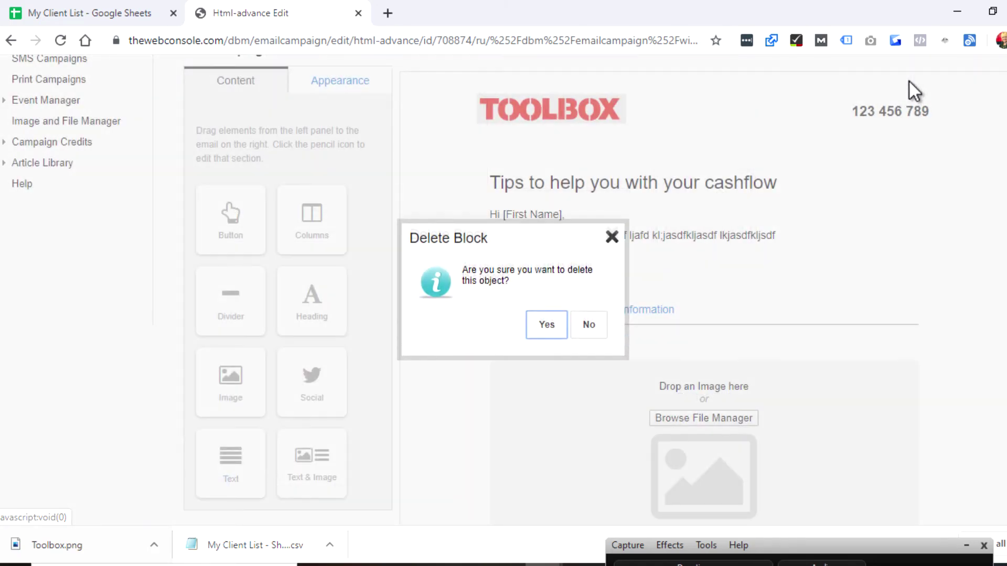
pyautogui.click(554, 330)
pyautogui.scroll(-3, 922, 330)
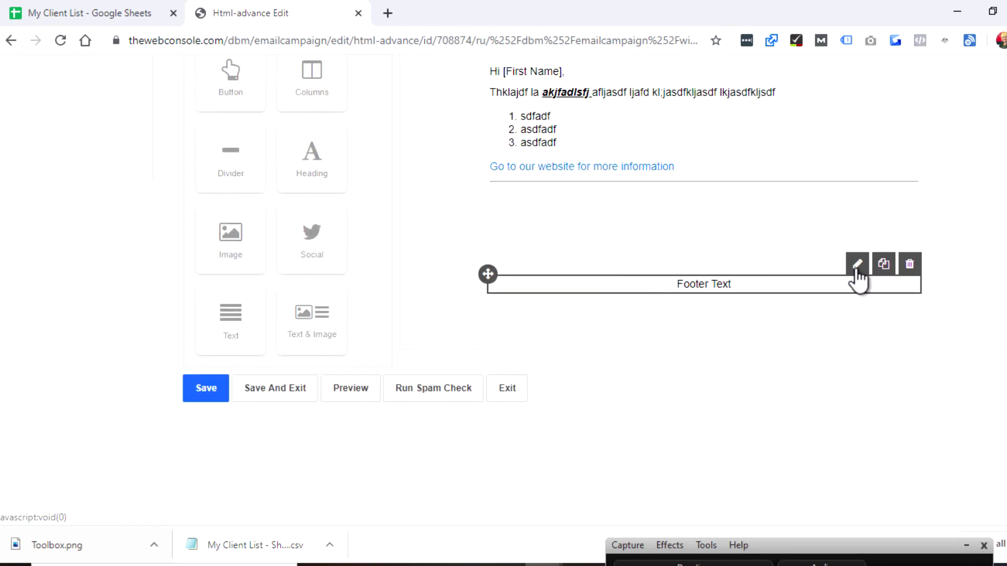
pyautogui.click(857, 267)
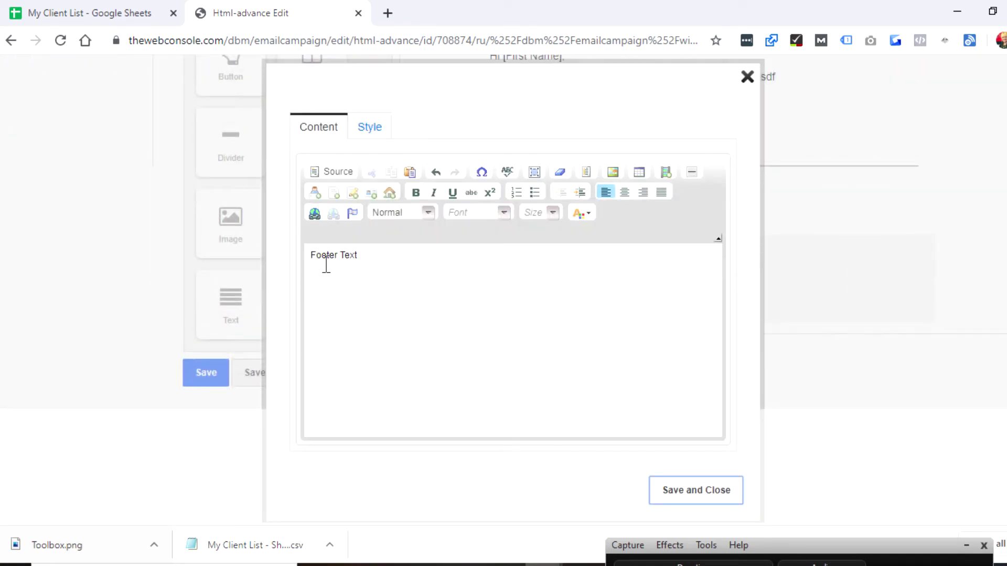
pyautogui.moveTo(384, 254); pyautogui.dragTo(290, 259)
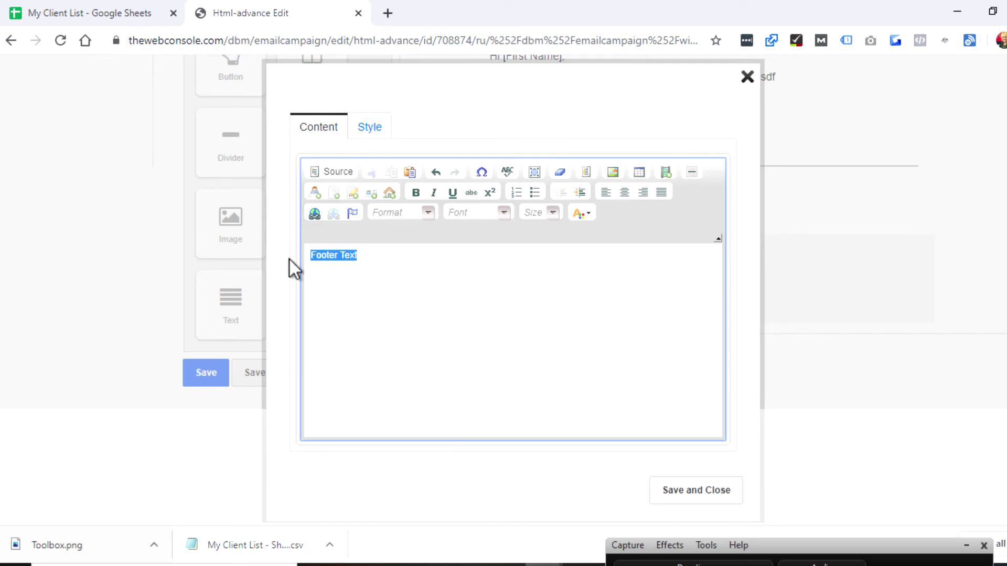
pyautogui.write('www.thewebconsole.com')
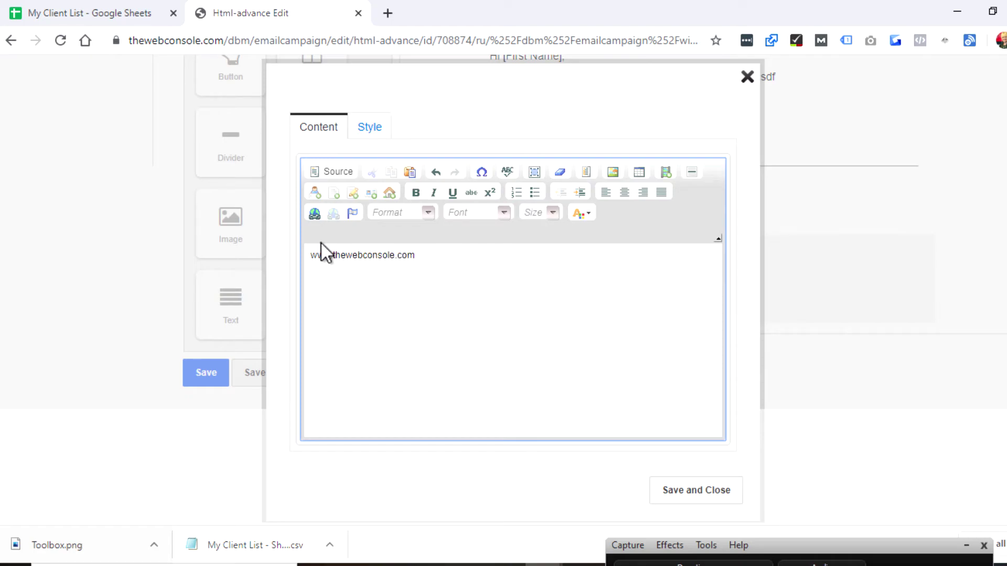
pyautogui.moveTo(430, 259); pyautogui.dragTo(310, 256)
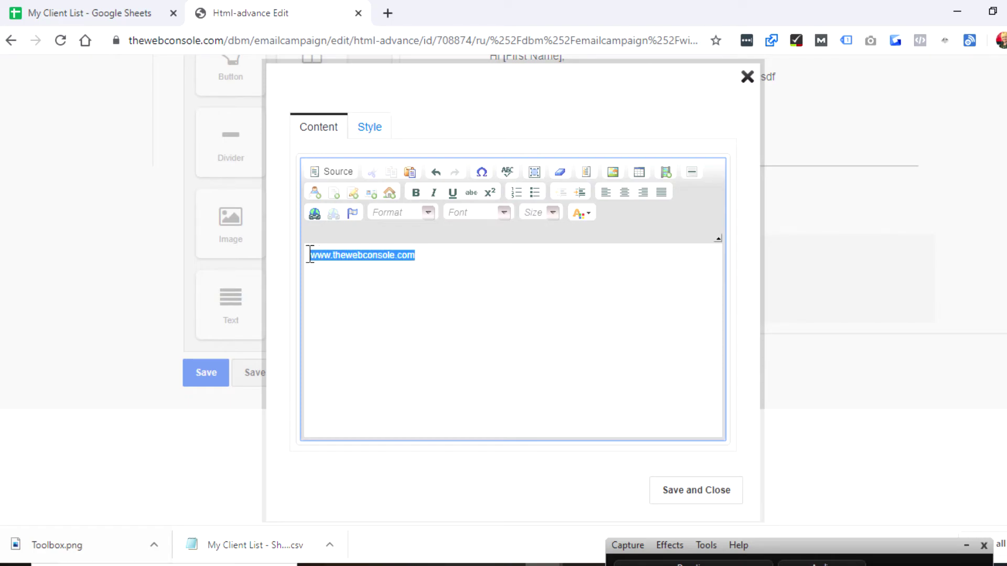
pyautogui.click(315, 214)
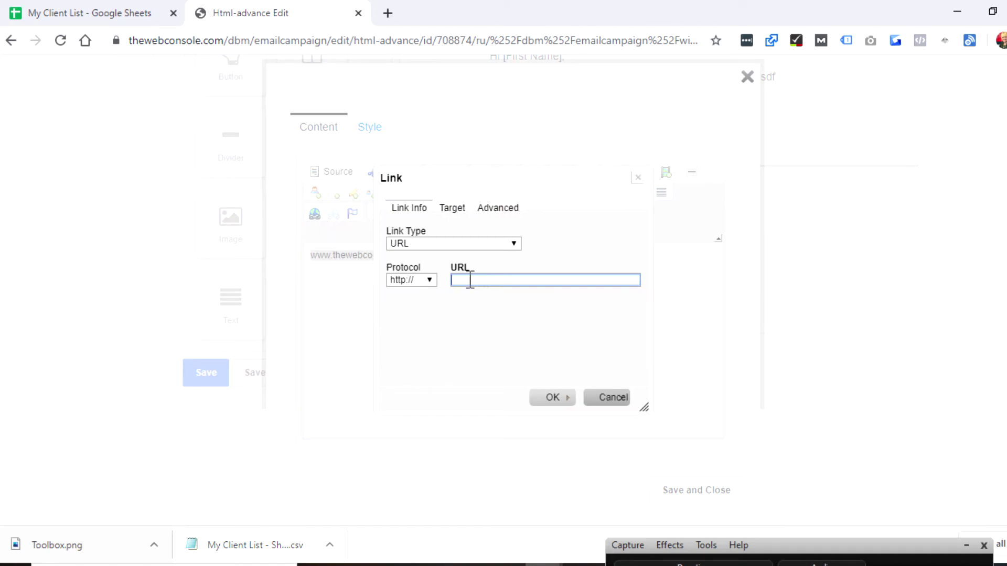
pyautogui.write('www.thewebconsole.com')
pyautogui.click(536, 399)
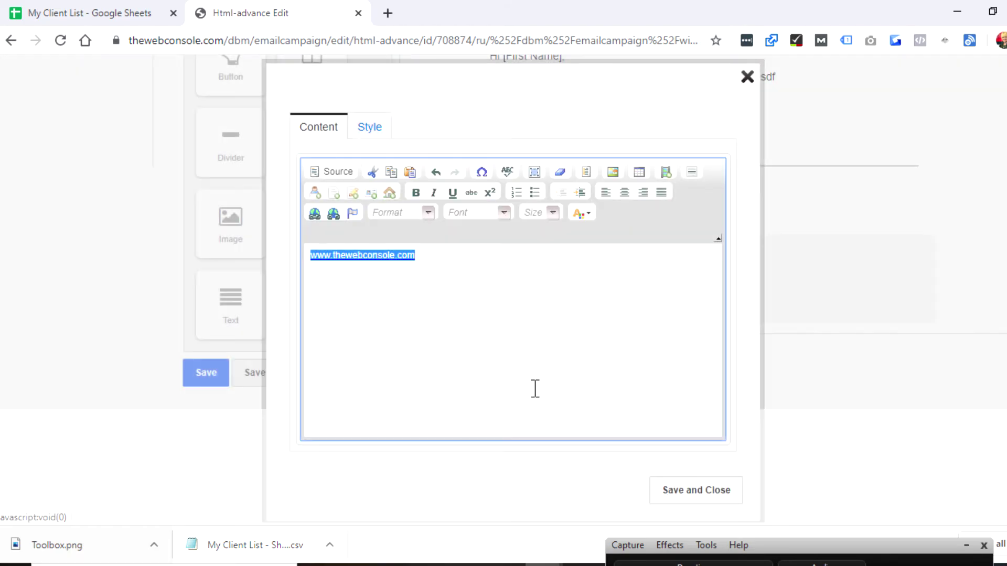
pyautogui.click(476, 341)
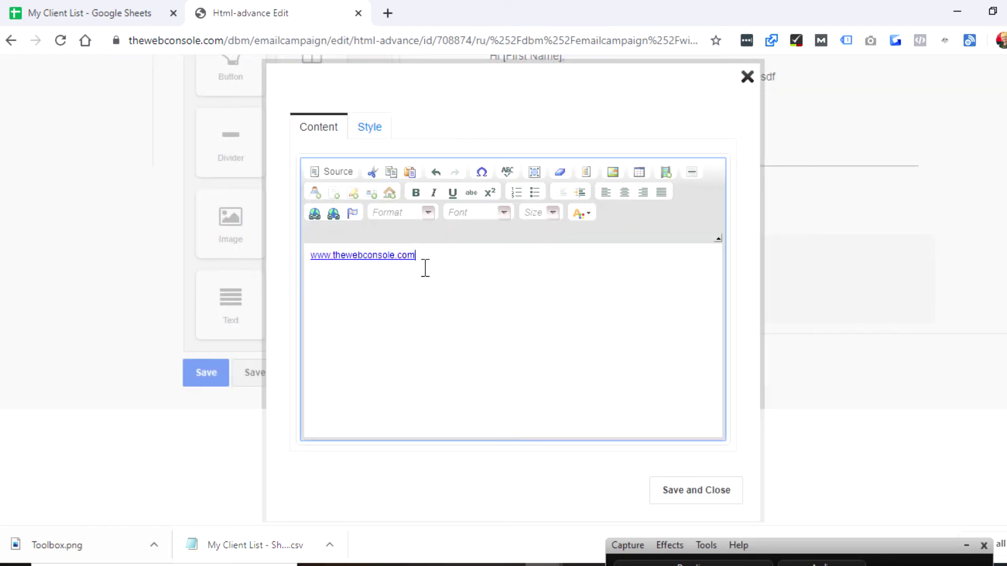
pyautogui.click(375, 141)
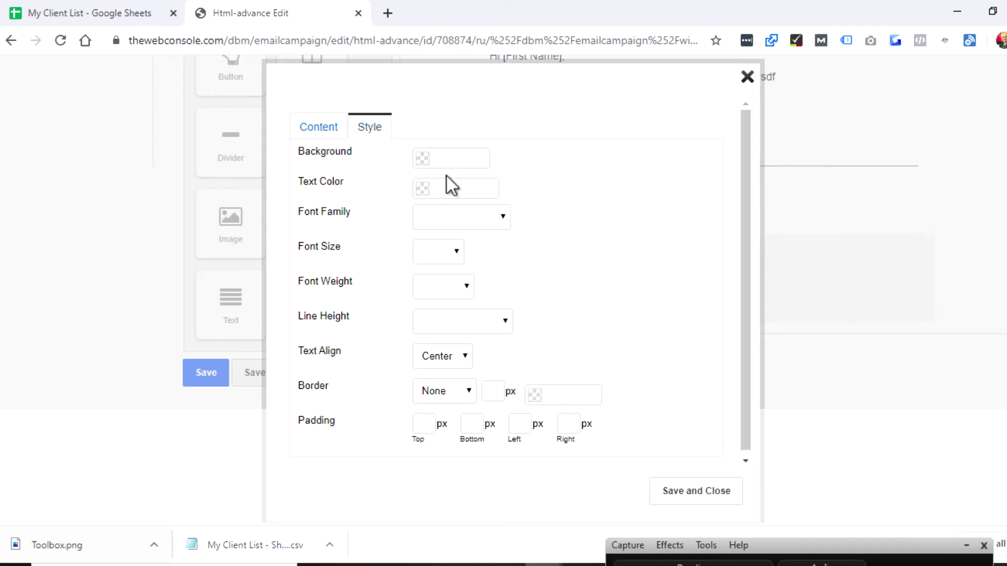
pyautogui.click(684, 493)
pyautogui.moveTo(653, 309)
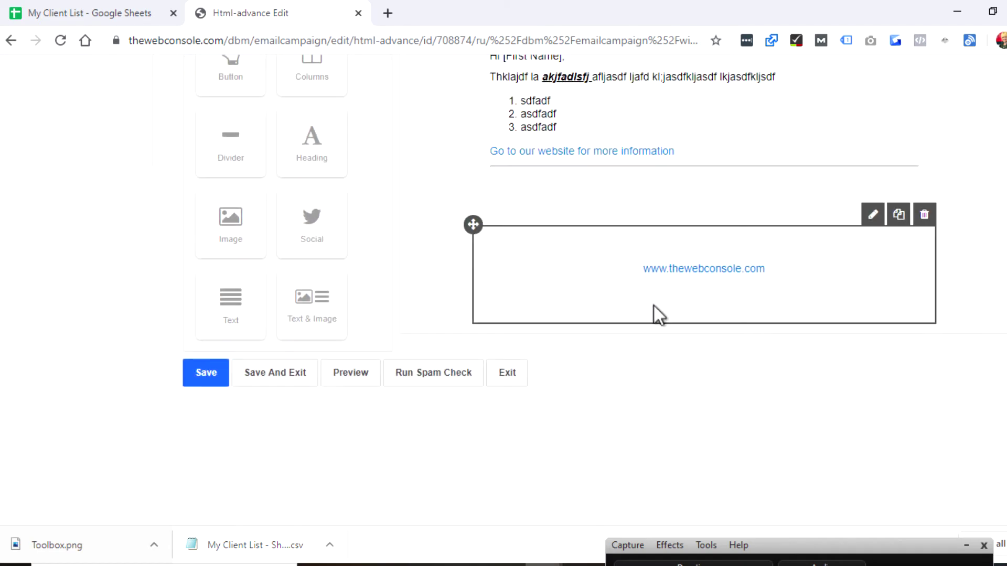
# Set the footer column's background colour to bright red #F2164D and save.
pyautogui.click(872, 216)
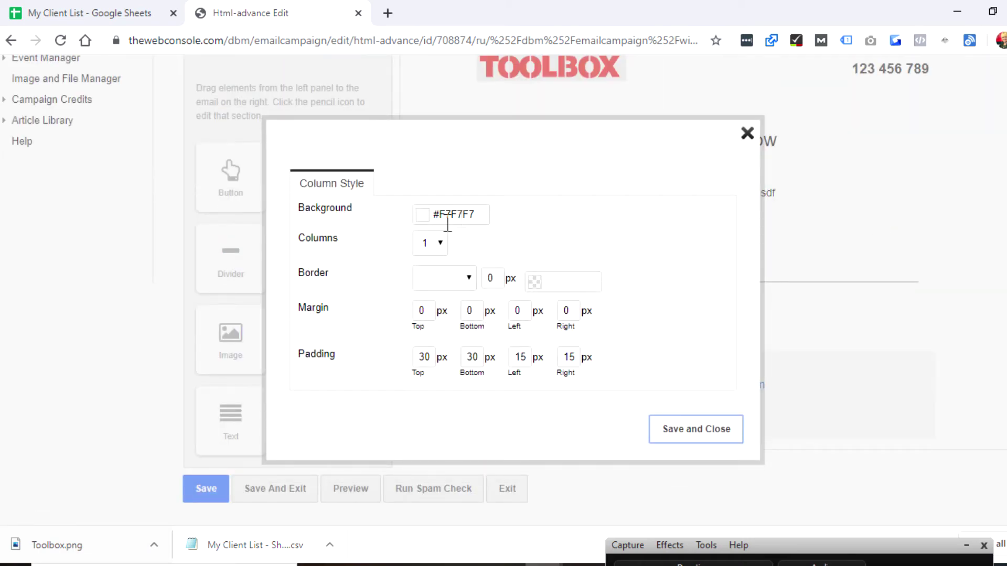
pyautogui.click(425, 214)
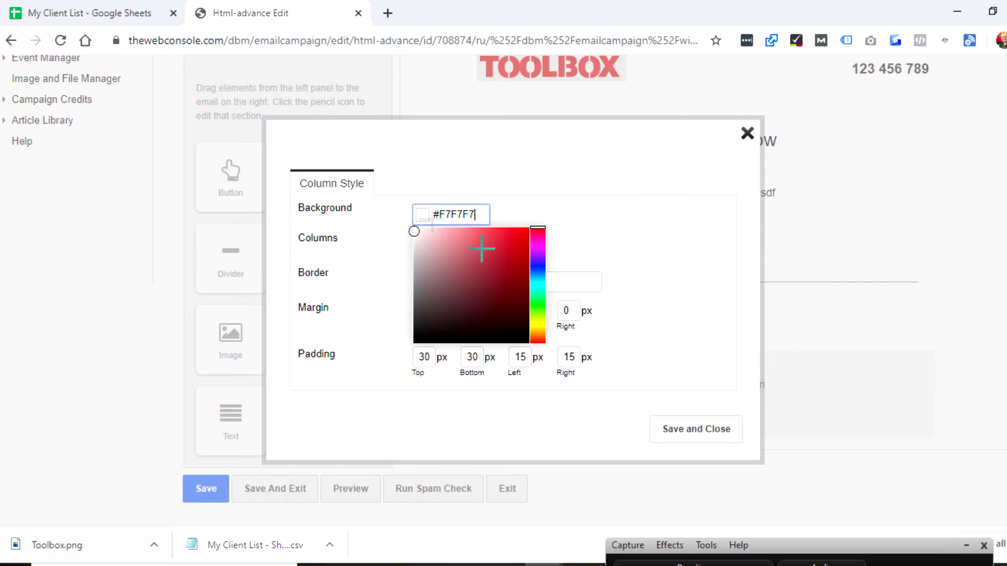
pyautogui.click(538, 267)
pyautogui.click(483, 286)
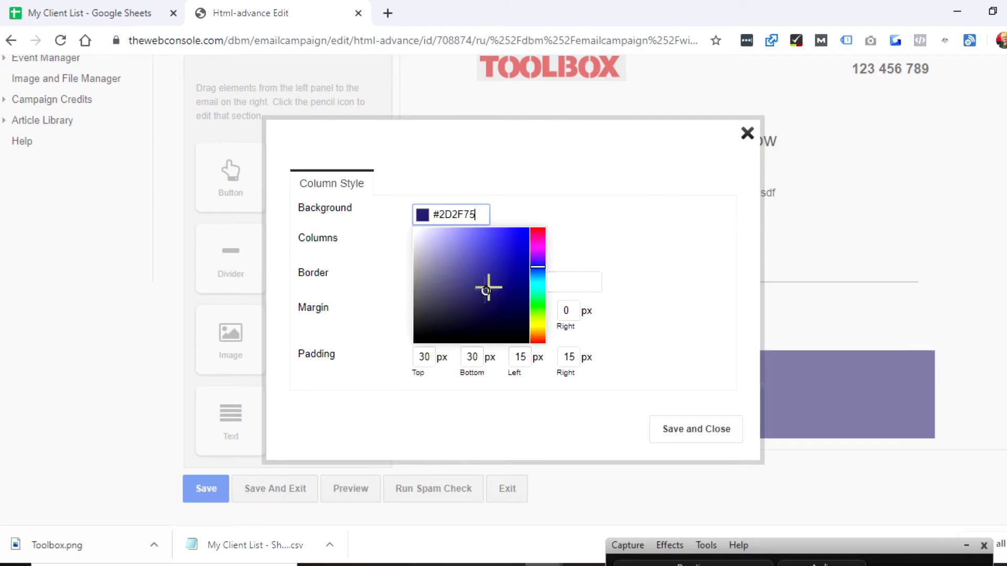
pyautogui.moveTo(540, 286); pyautogui.dragTo(539, 300)
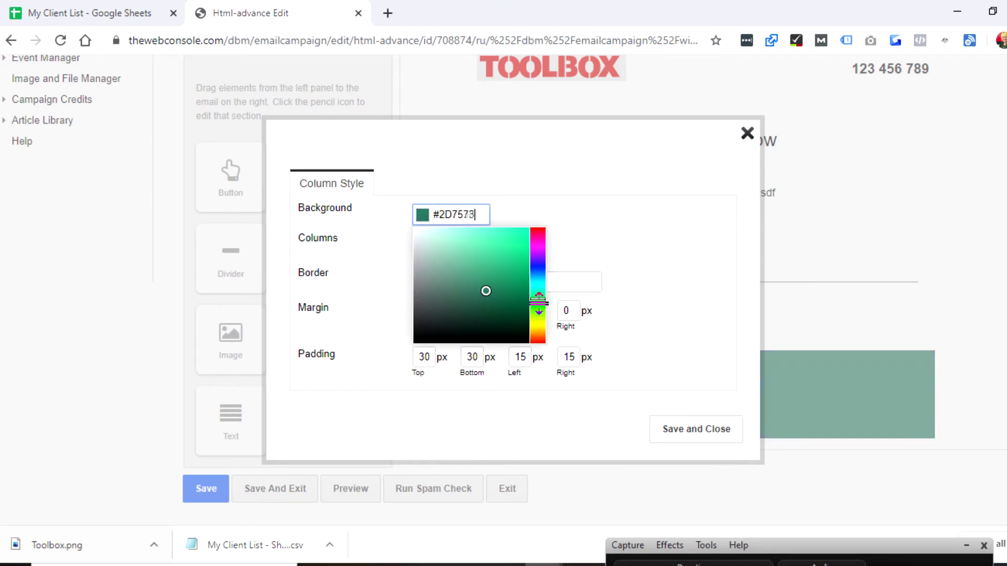
pyautogui.click(538, 229)
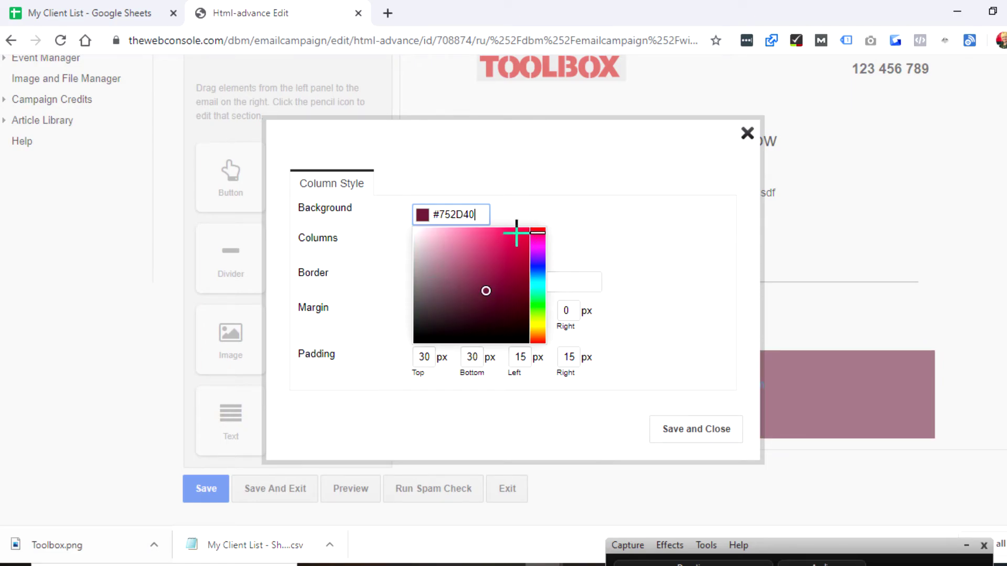
pyautogui.click(520, 233)
pyautogui.click(647, 304)
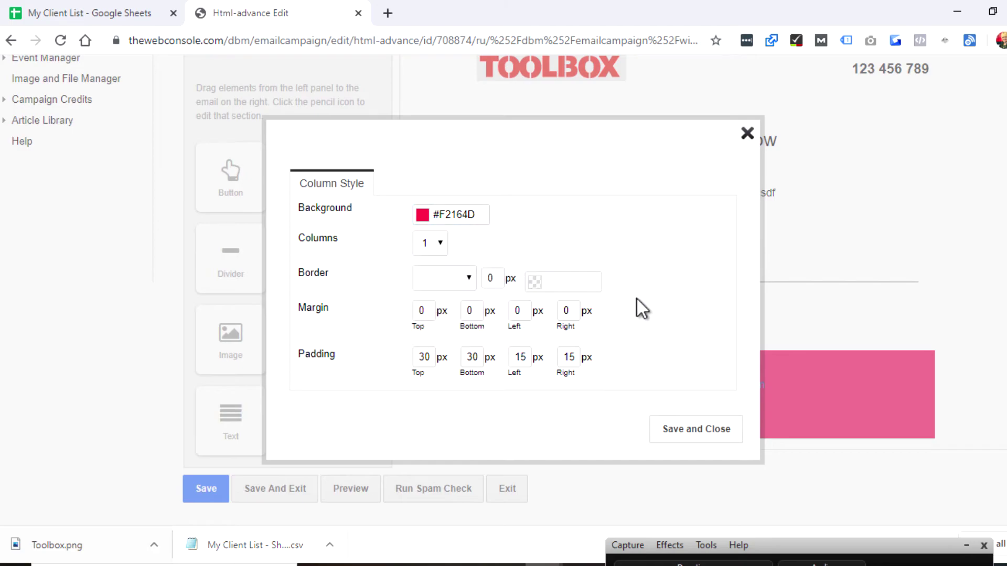
pyautogui.click(655, 438)
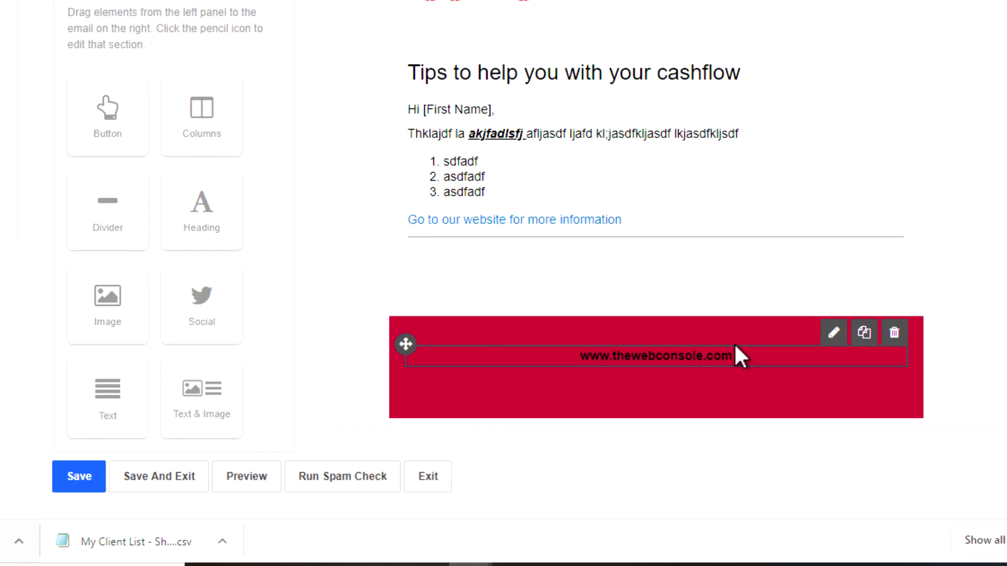
# Colour the footer web address Alice Blue and save the footer text.
pyautogui.click(834, 334)
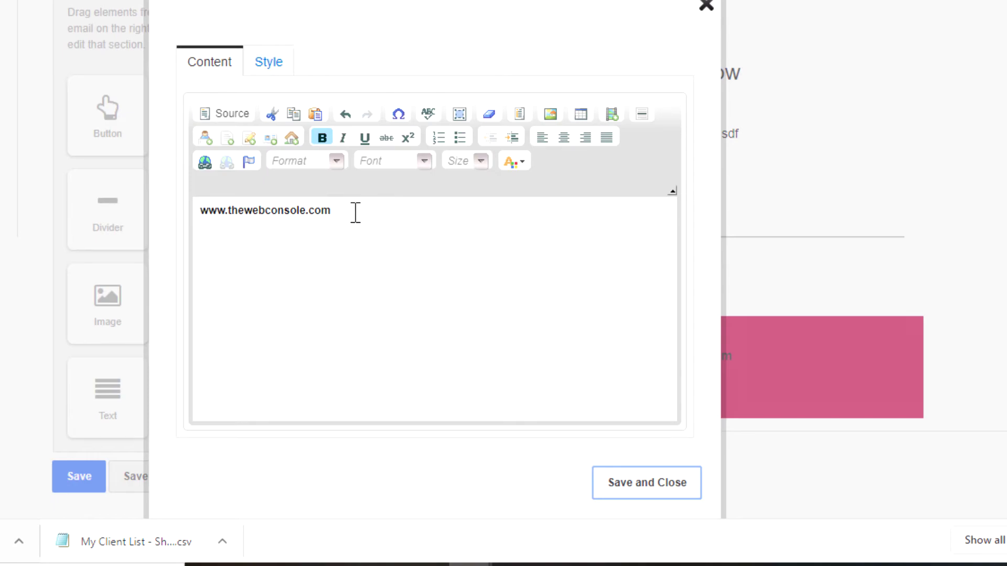
pyautogui.tripleClick(356, 212)
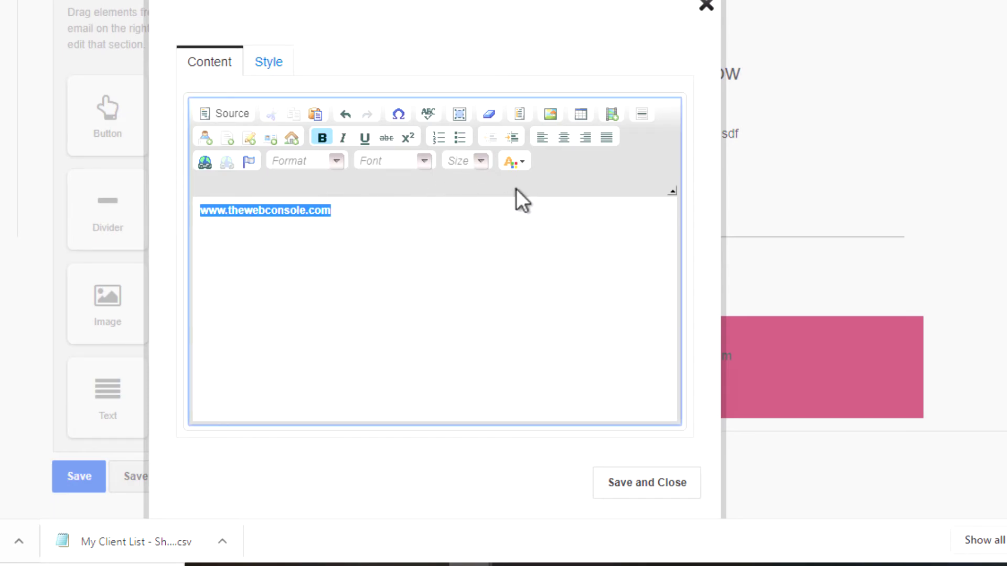
pyautogui.click(515, 159)
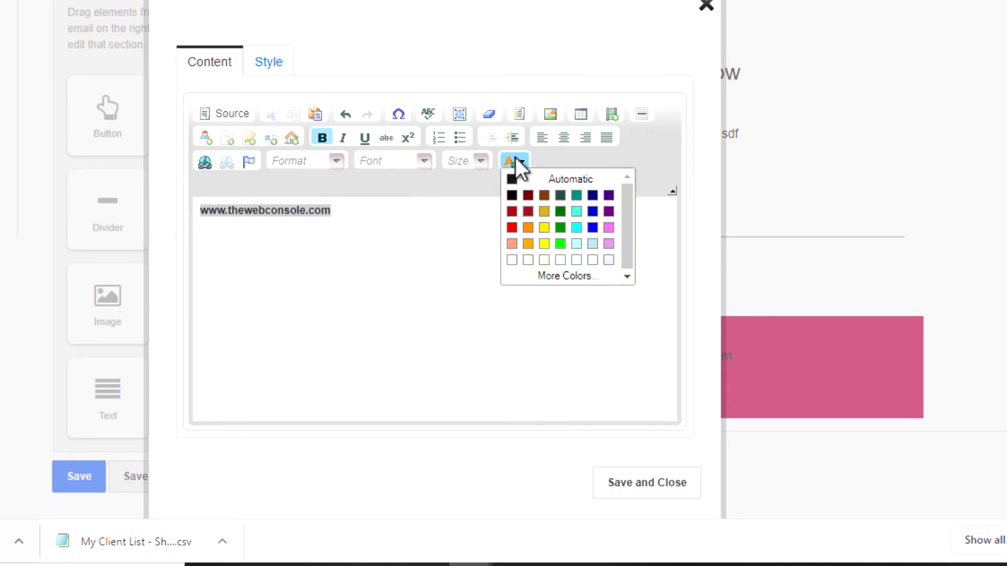
pyautogui.click(559, 262)
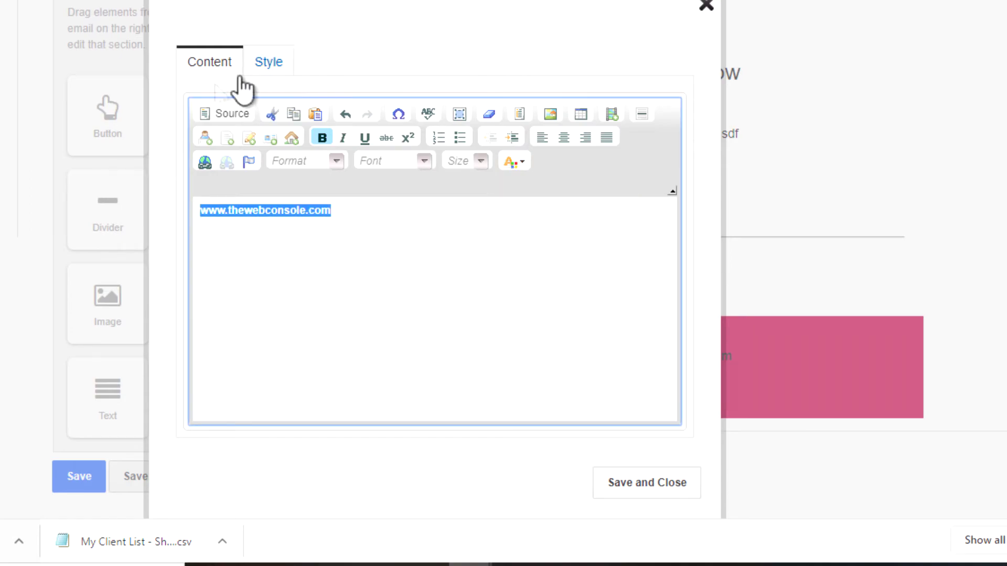
pyautogui.click(646, 483)
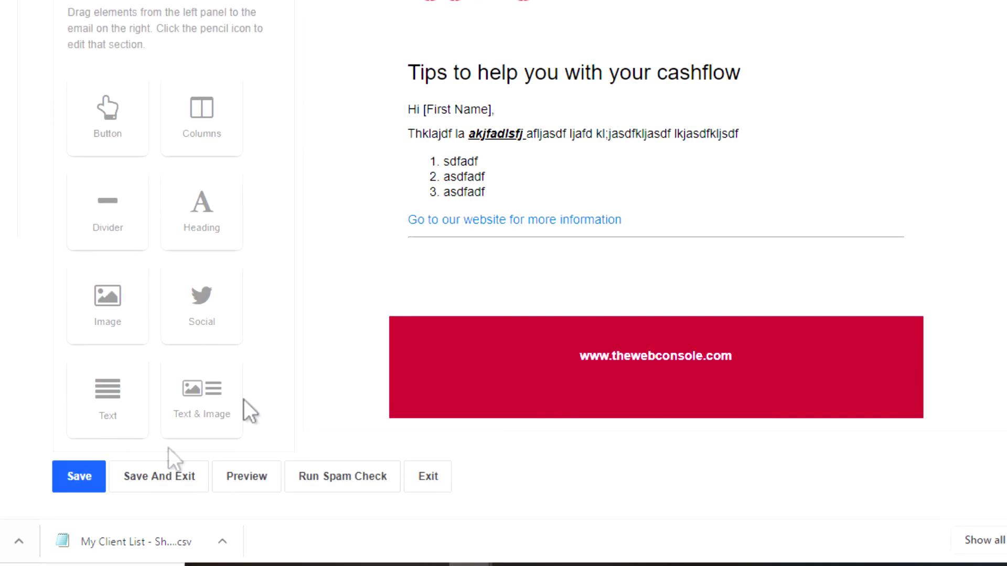
# Save the HTML email and fill the plain-text version by copying from the HTML version.
pyautogui.click(143, 480)
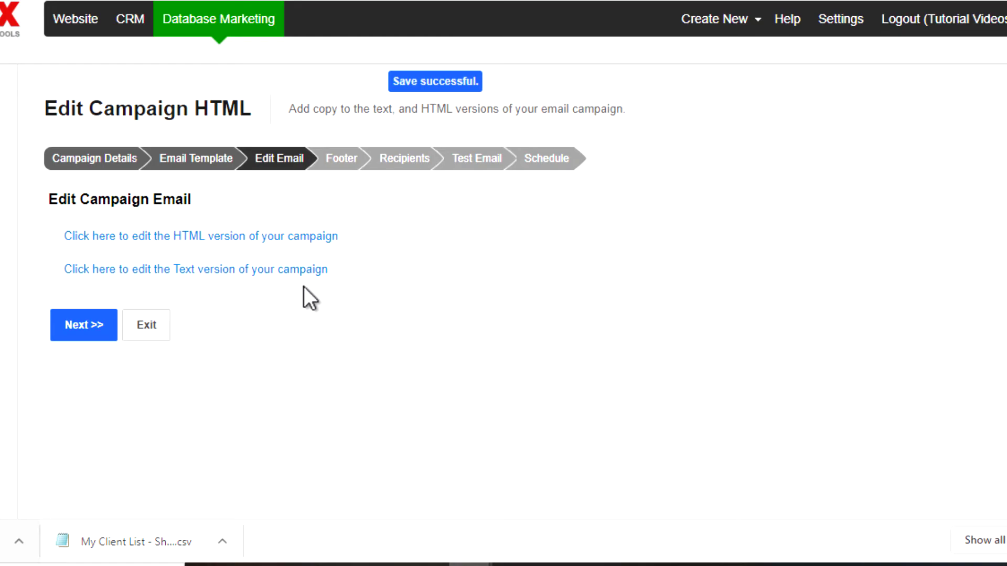
pyautogui.click(260, 270)
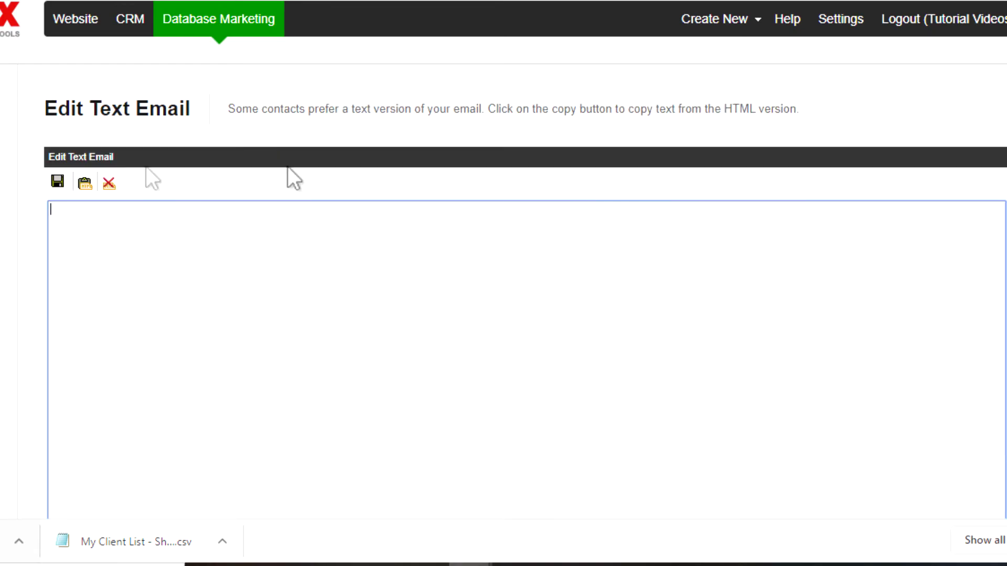
pyautogui.click(84, 182)
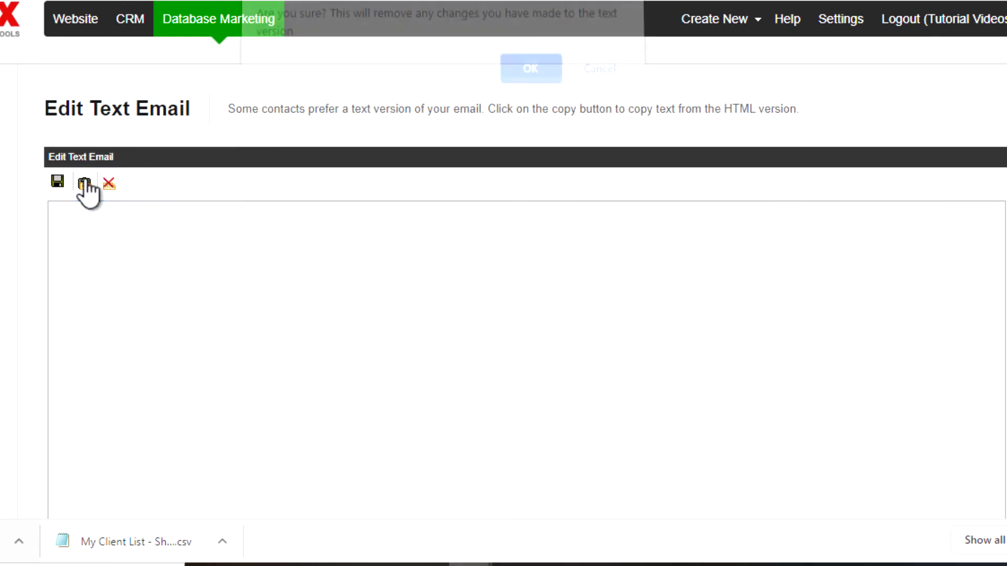
pyautogui.click(527, 76)
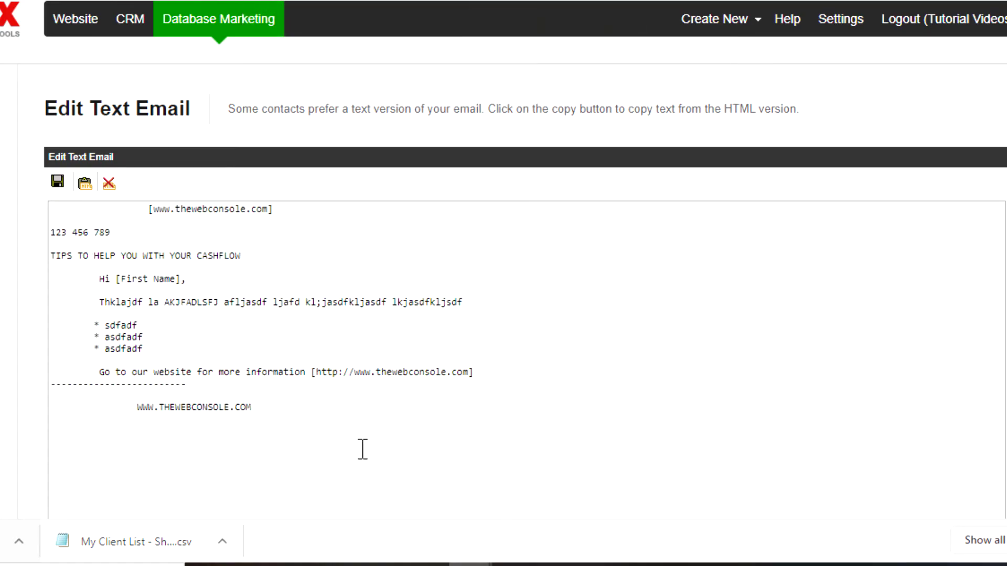
# Delete the bracketed address and [First Name] field, un-indent the website line, and save the text version.
pyautogui.moveTo(292, 209); pyautogui.dragTo(49, 218)
pyautogui.press('Delete')
pyautogui.press('BackSpace')
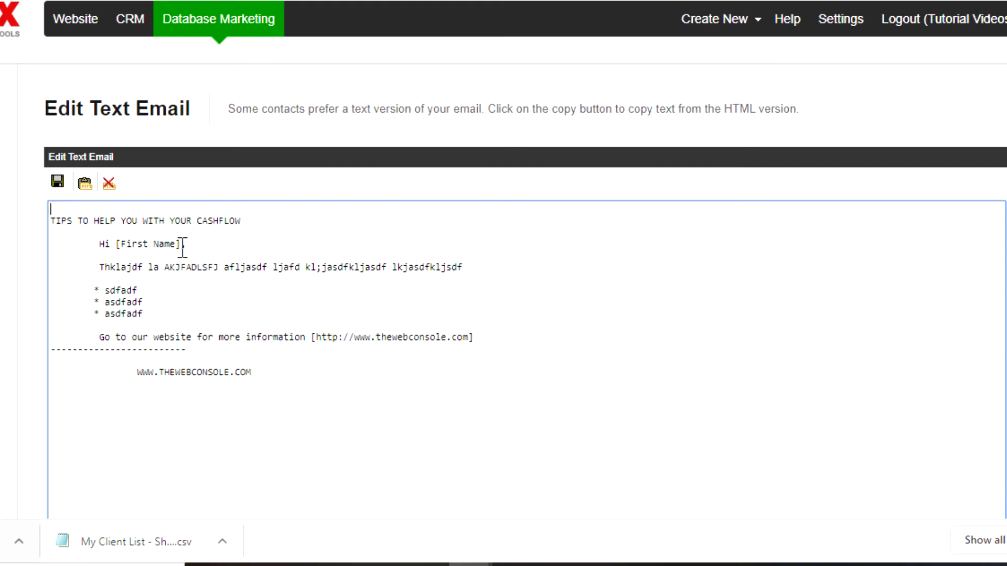
pyautogui.moveTo(180, 245); pyautogui.dragTo(115, 245)
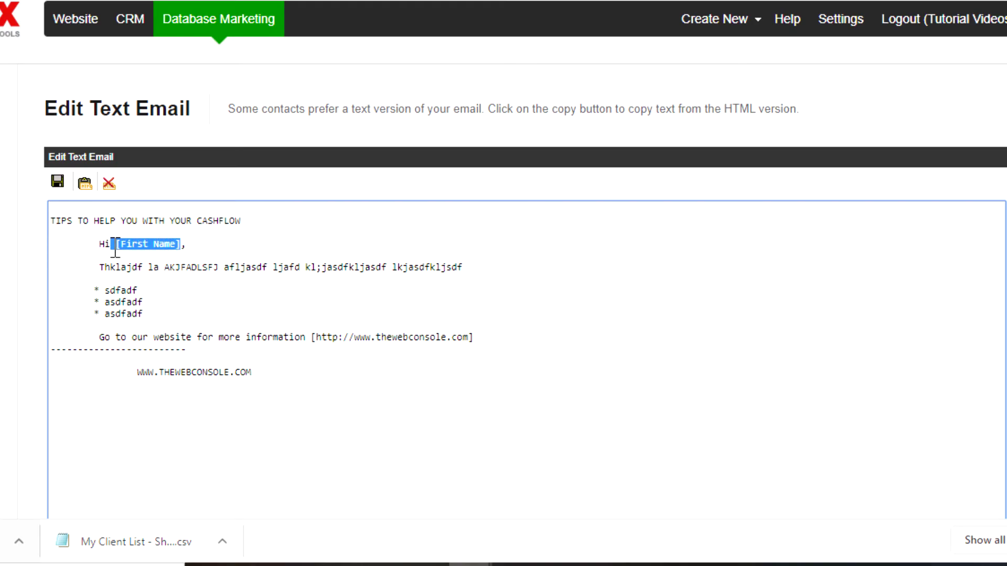
pyautogui.press('BackSpace')
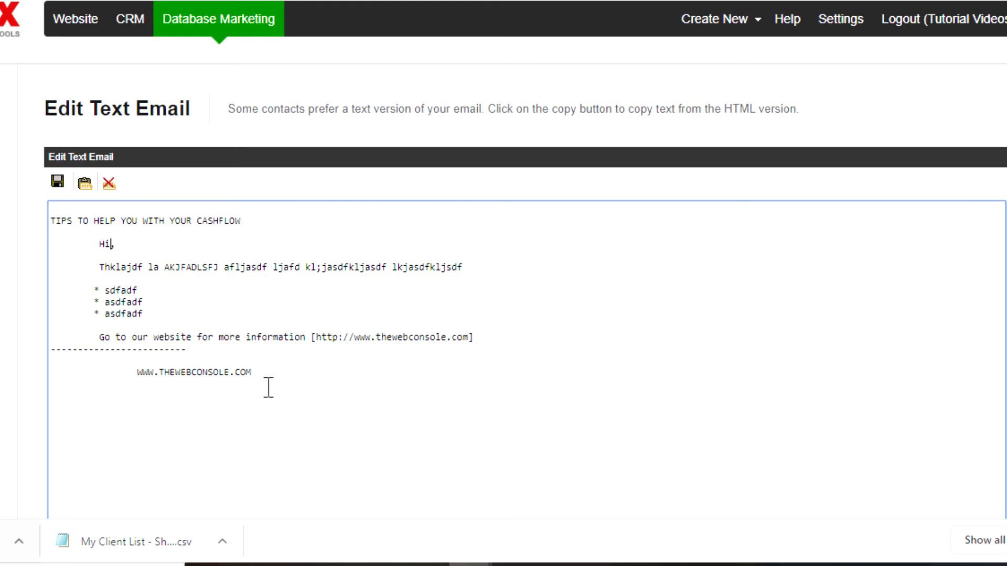
pyautogui.click(138, 371)
pyautogui.press('BackSpace')
pyautogui.press('BackSpace')
pyautogui.press('BackSpace')
pyautogui.press('BackSpace')
pyautogui.press('BackSpace')
pyautogui.press('BackSpace')
pyautogui.press('BackSpace')
pyautogui.press('BackSpace')
pyautogui.press('BackSpace')
pyautogui.press('BackSpace')
pyautogui.press('BackSpace')
pyautogui.press('BackSpace')
pyautogui.press('BackSpace')
pyautogui.press('BackSpace')
pyautogui.press('BackSpace')
pyautogui.scroll(-3, 606, 426)
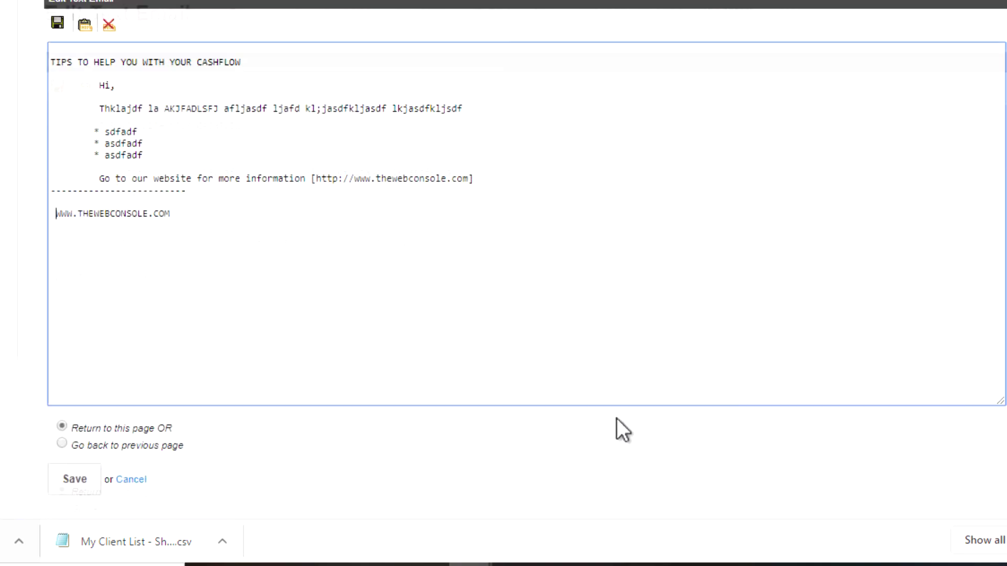
pyautogui.click(61, 440)
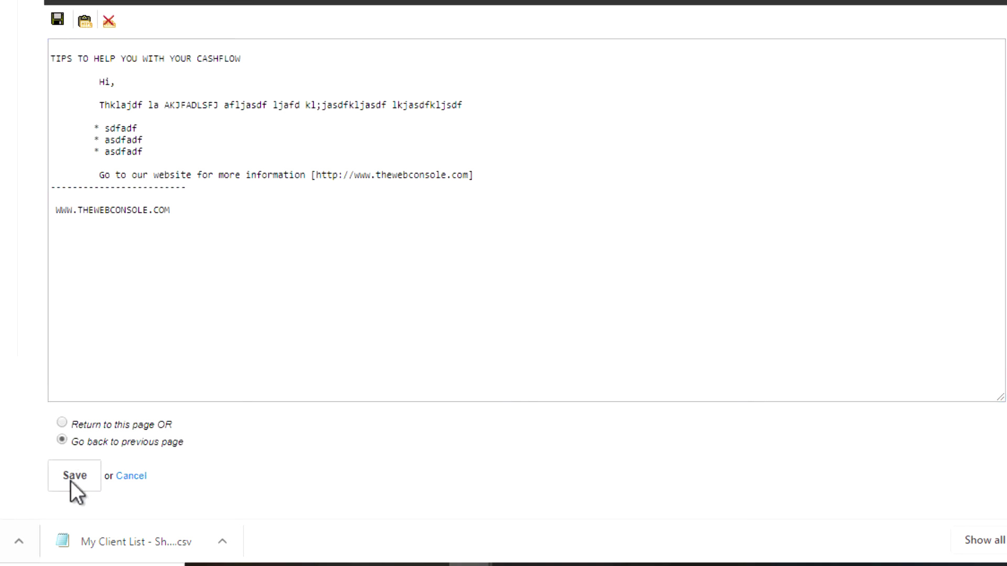
pyautogui.click(70, 477)
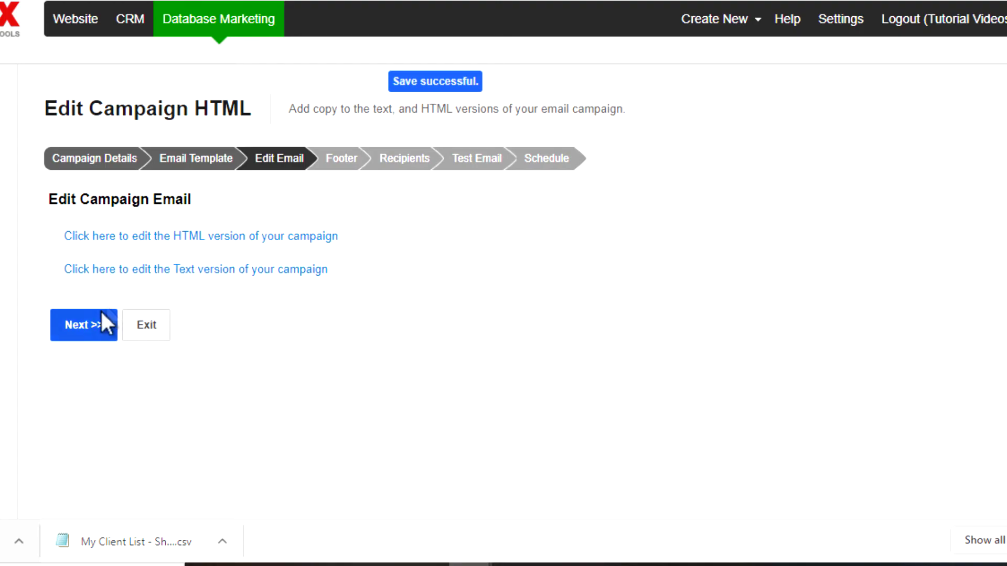
# On the Campaign Footer step, leave the 'We apologise if you have received this email by mistake' option selected.
pyautogui.click(79, 326)
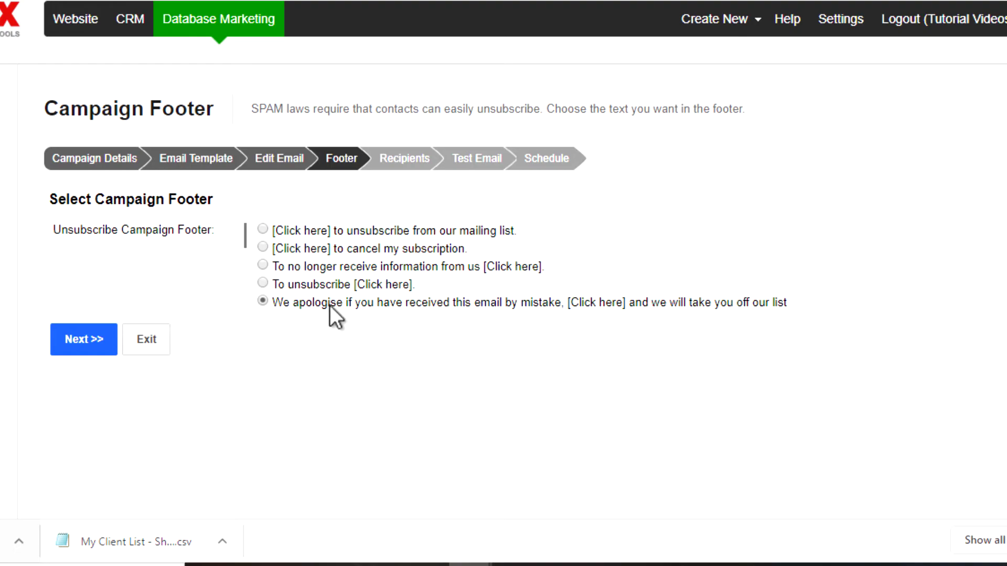
pyautogui.click(267, 230)
pyautogui.click(267, 249)
pyautogui.click(264, 285)
# Set 'Send this campaign to' to Everyone in my contact database instead of a contact group.
pyautogui.click(87, 346)
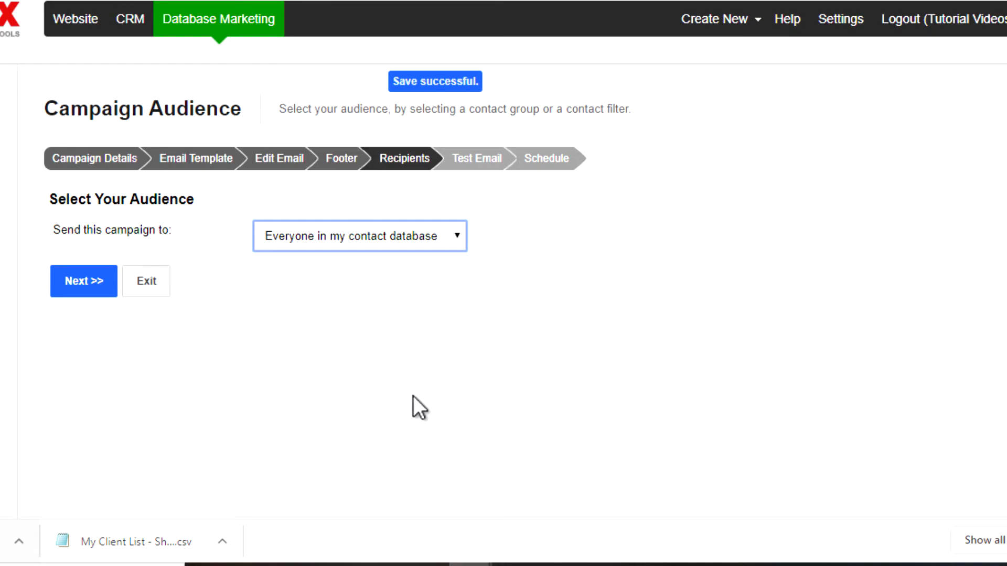
pyautogui.click(333, 234)
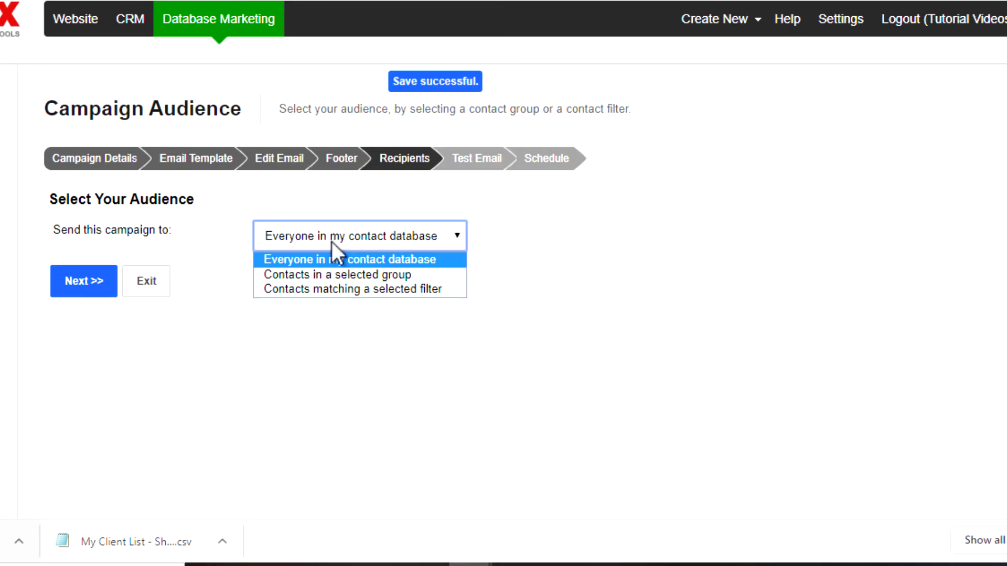
pyautogui.click(331, 278)
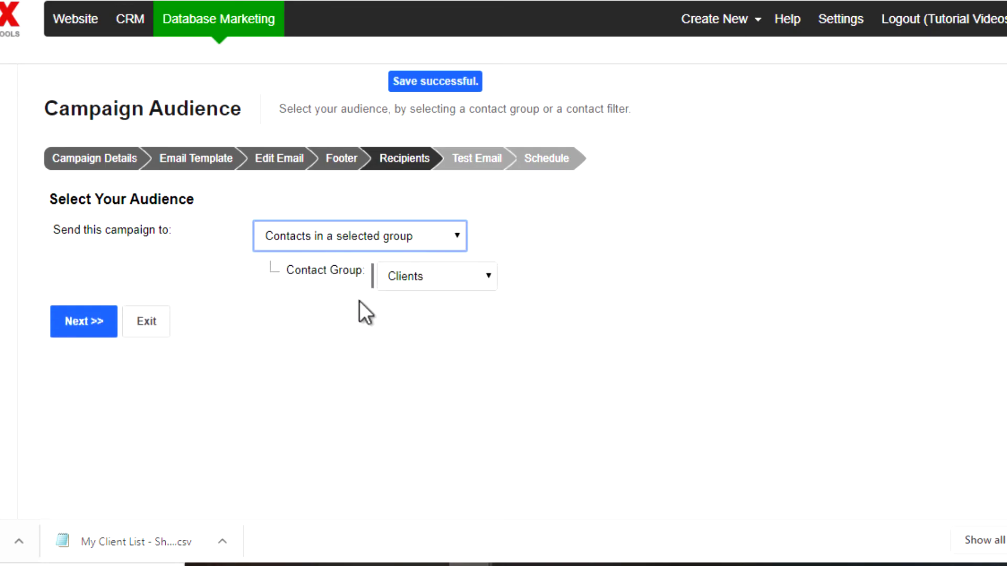
pyautogui.click(385, 286)
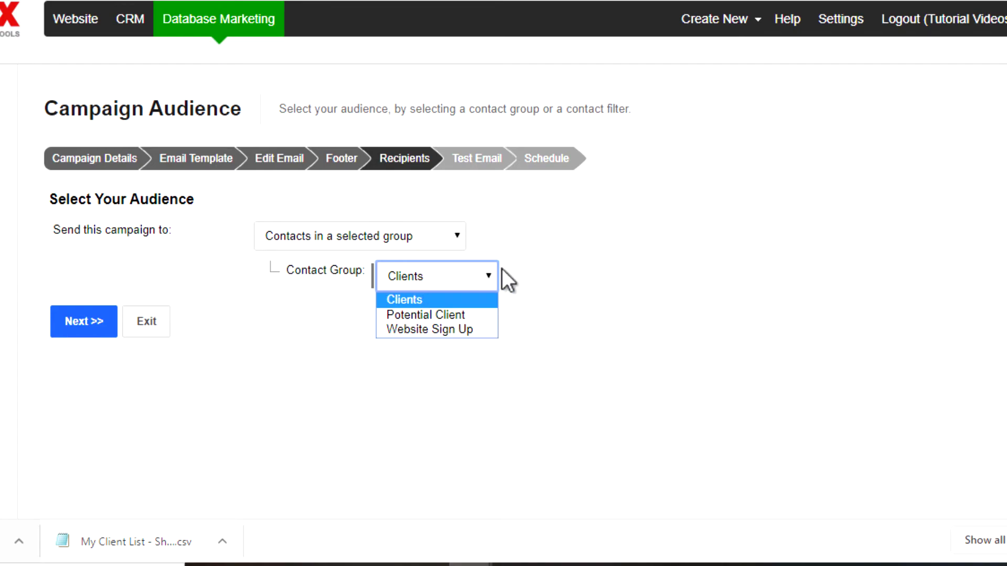
pyautogui.click(425, 300)
pyautogui.click(360, 235)
pyautogui.click(346, 252)
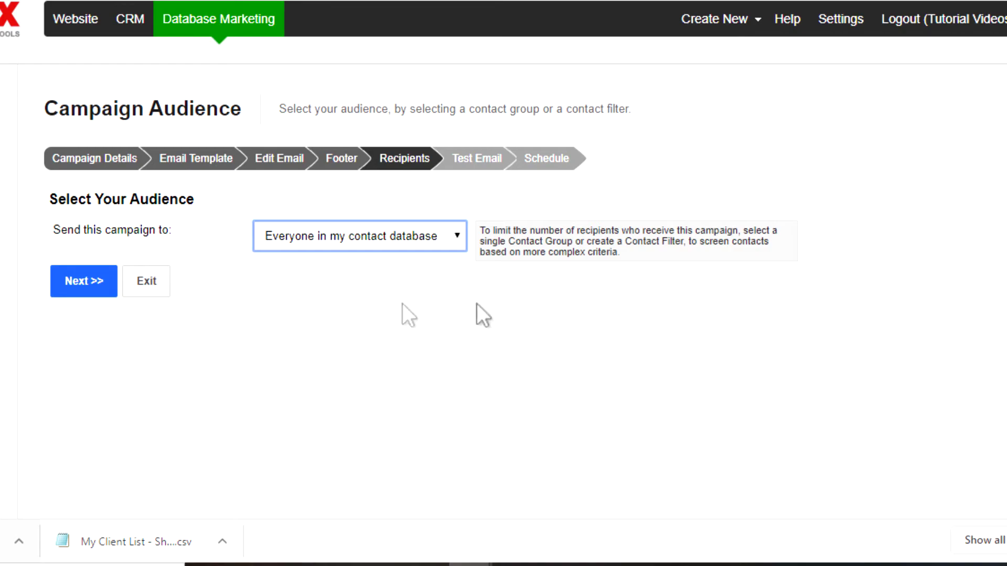
# Advance to the Test Email step and tick both Send HTML Email and Send Text Email.
pyautogui.click(77, 282)
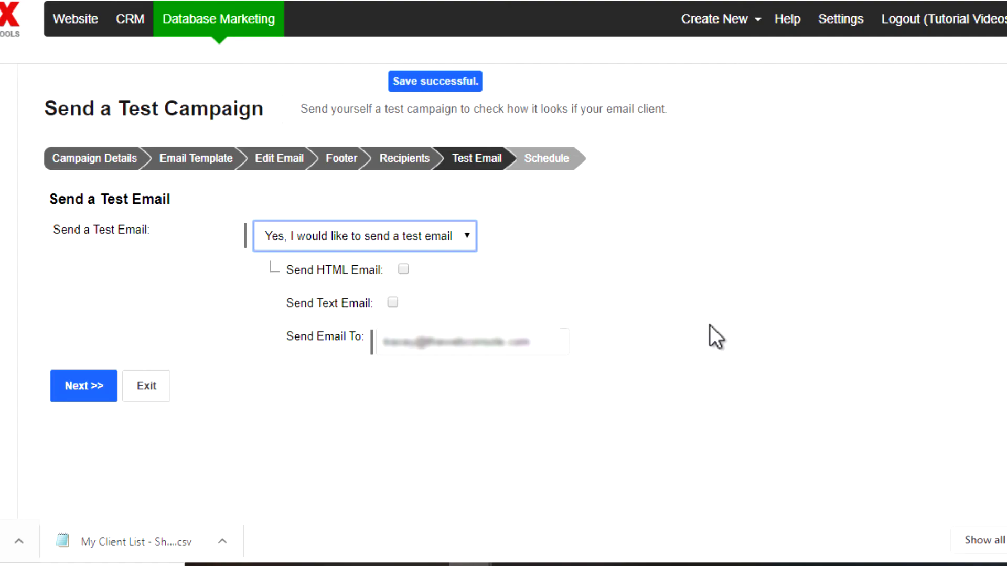
pyautogui.click(403, 269)
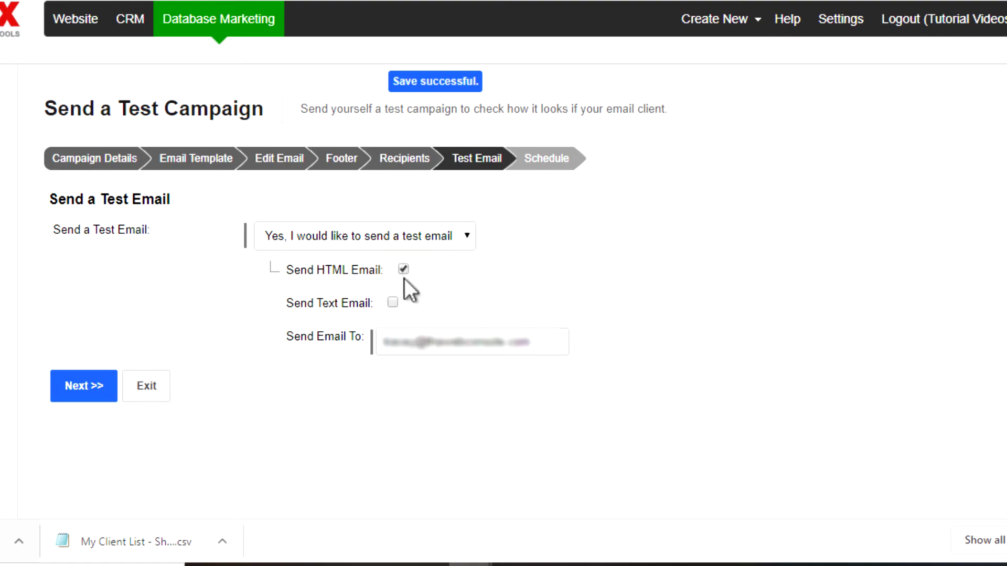
pyautogui.click(392, 302)
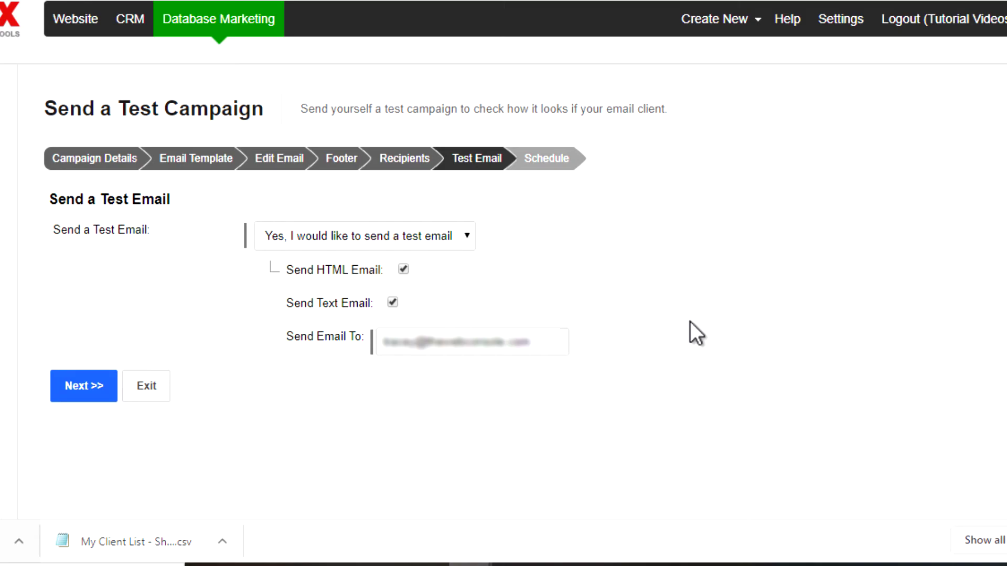
# Send the HTML and text test emails, then revisit the Select Email Template step.
pyautogui.click(71, 386)
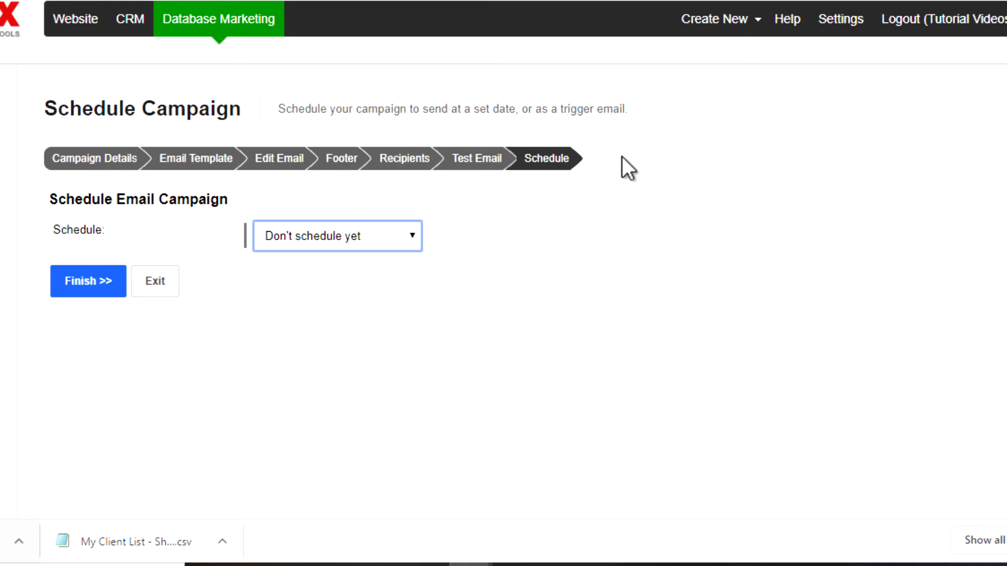
pyautogui.click(198, 164)
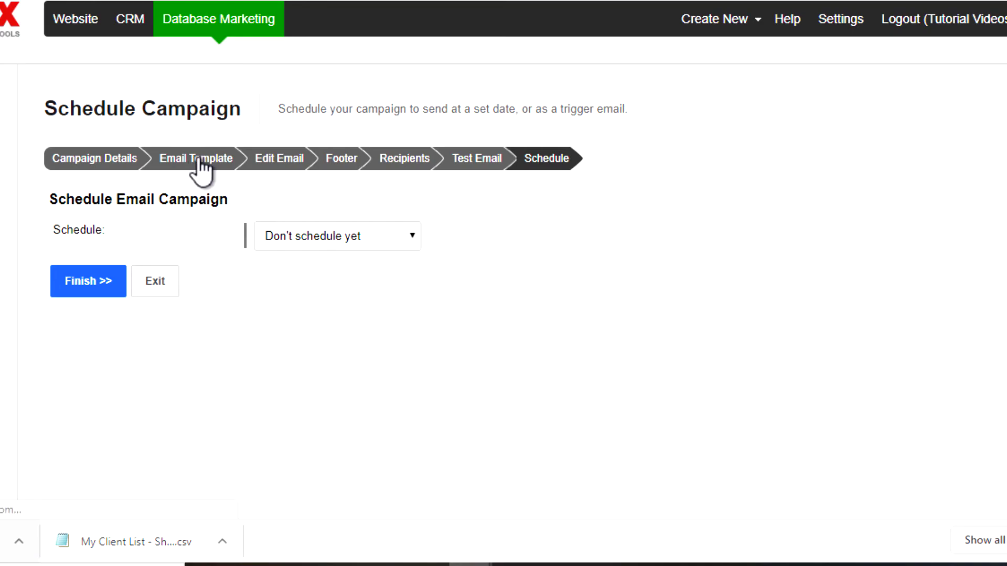
# Revisit the Edit Email step, return to Schedule Campaign, and choose Send today.
pyautogui.click(281, 163)
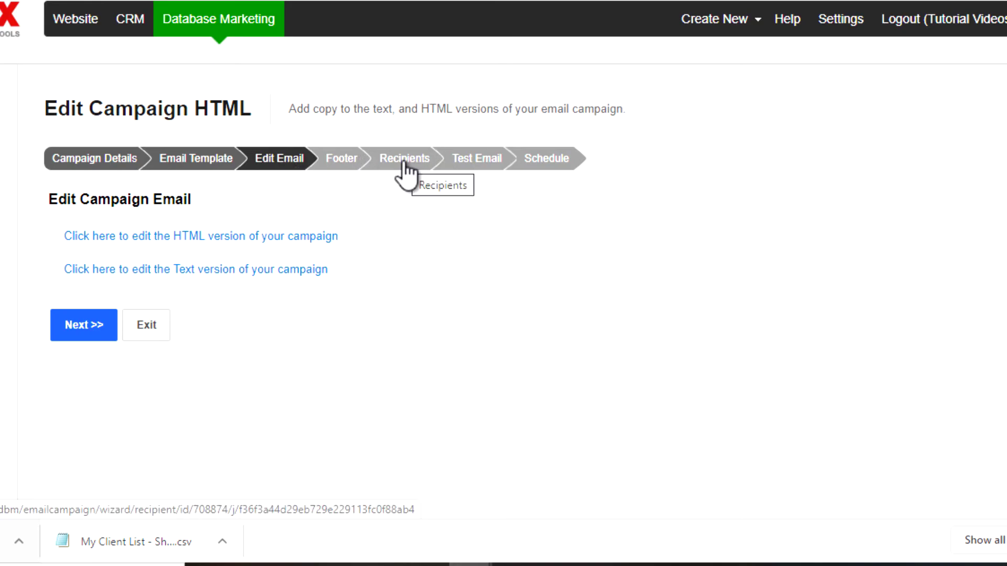
pyautogui.click(531, 167)
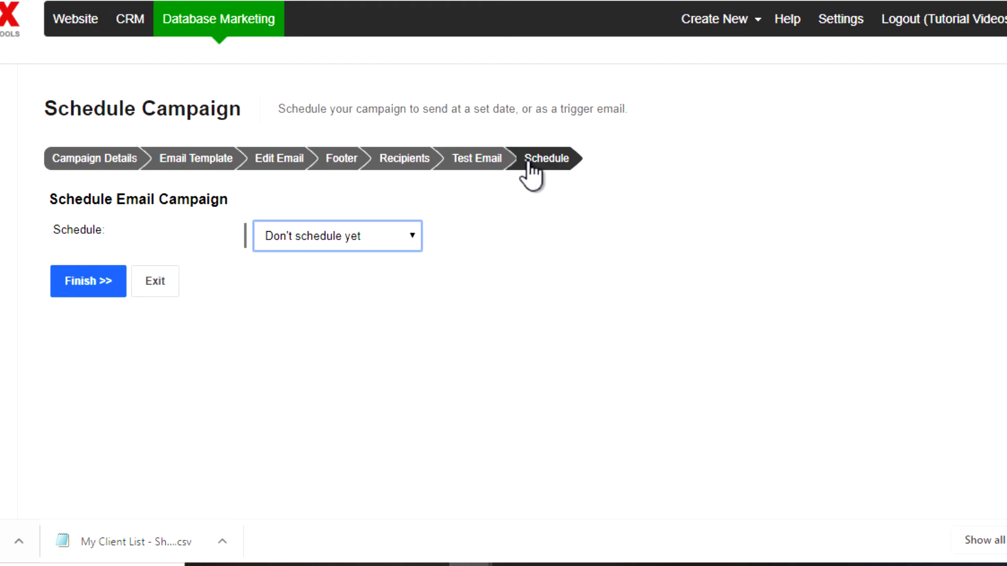
pyautogui.click(337, 240)
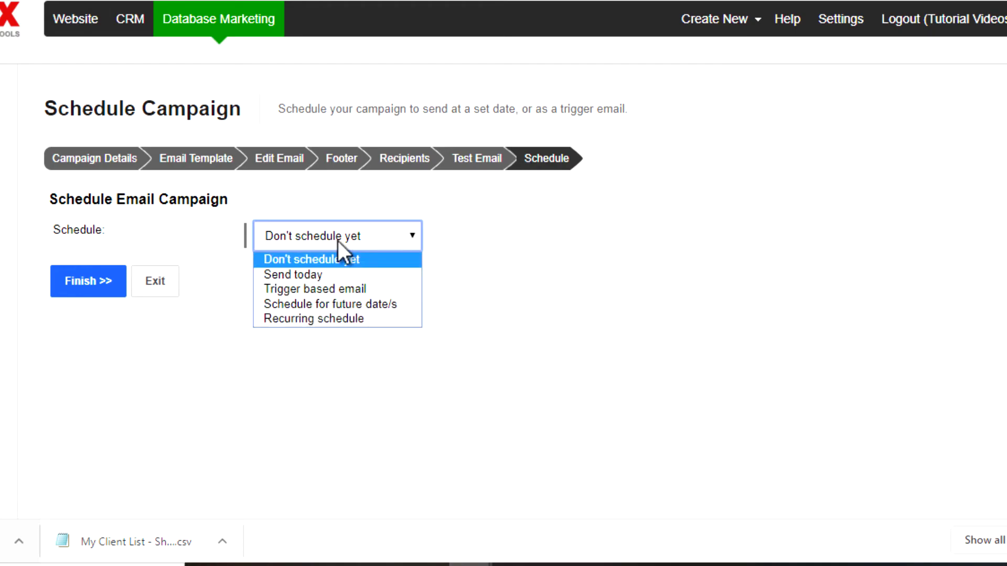
pyautogui.click(317, 275)
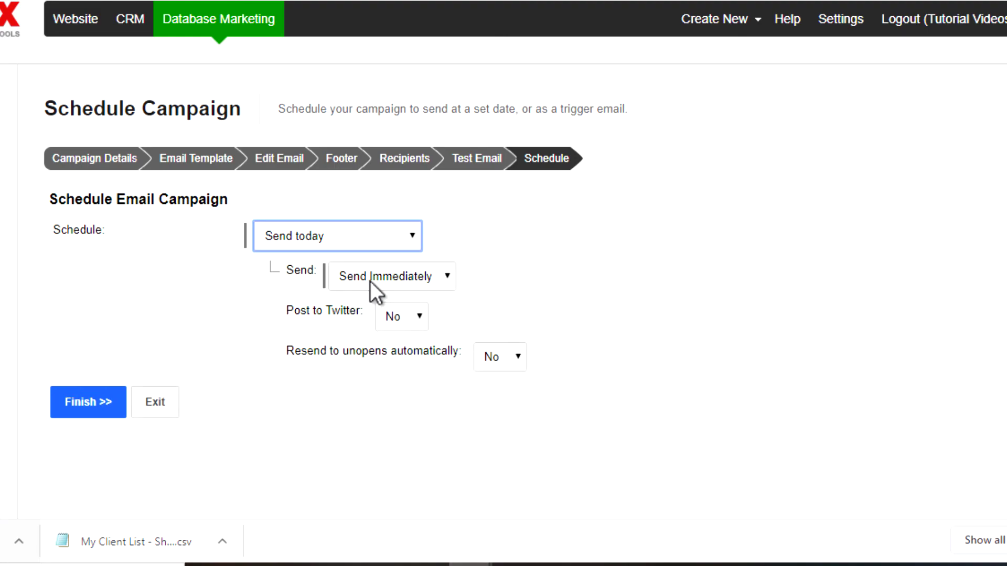
# Set the send time to 8PM AEST.
pyautogui.click(370, 281)
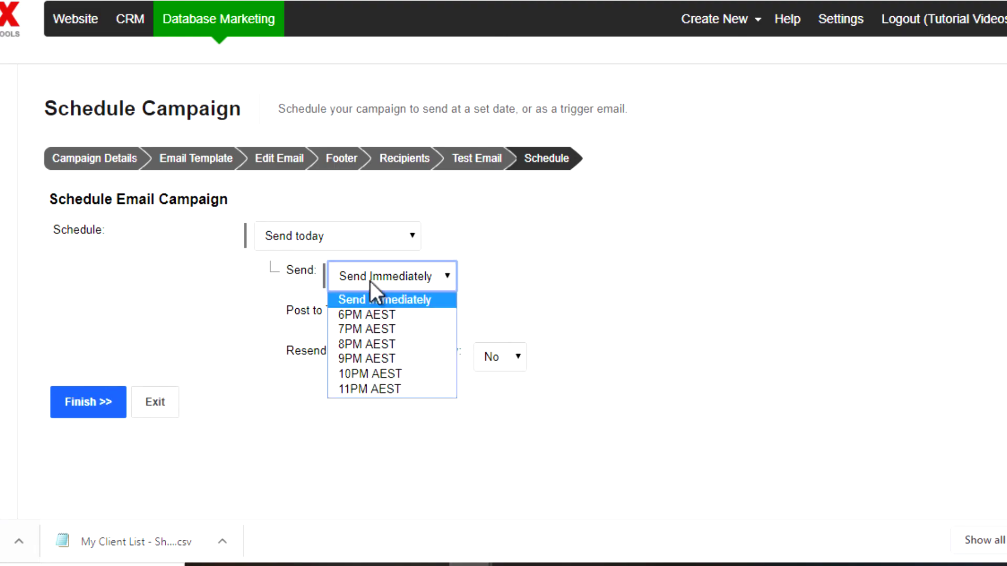
pyautogui.click(374, 349)
pyautogui.click(373, 282)
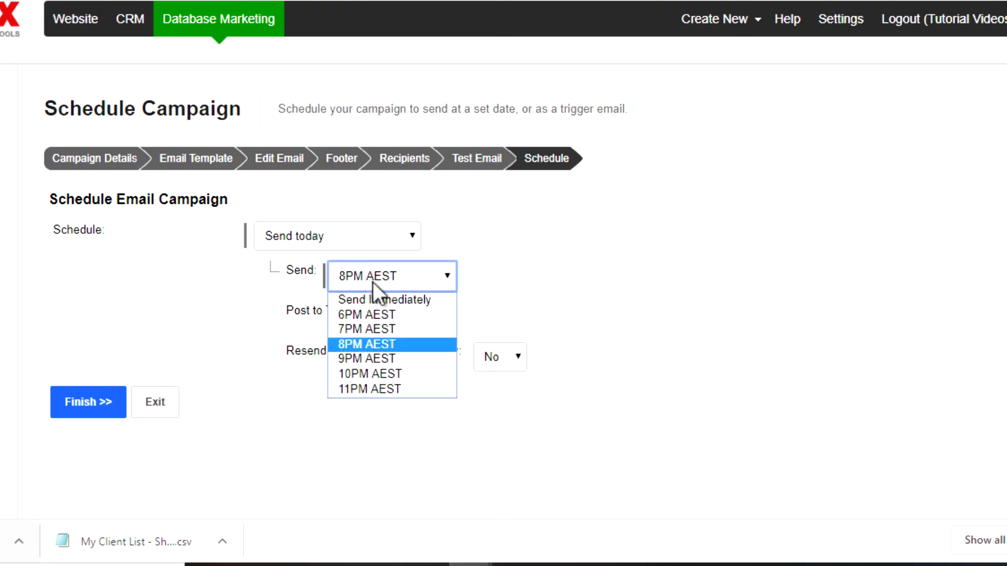
pyautogui.click(571, 261)
pyautogui.click(423, 275)
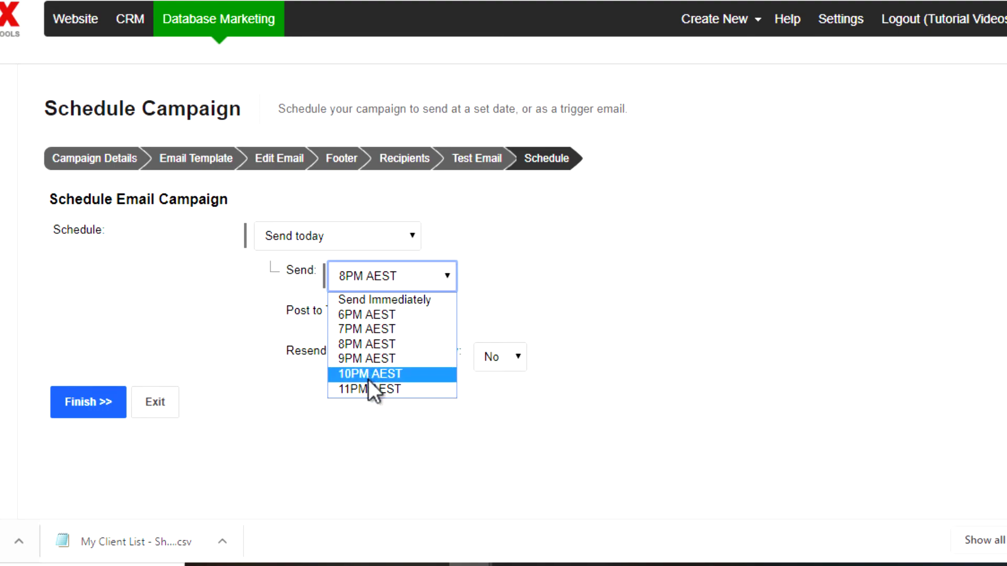
pyautogui.click(540, 303)
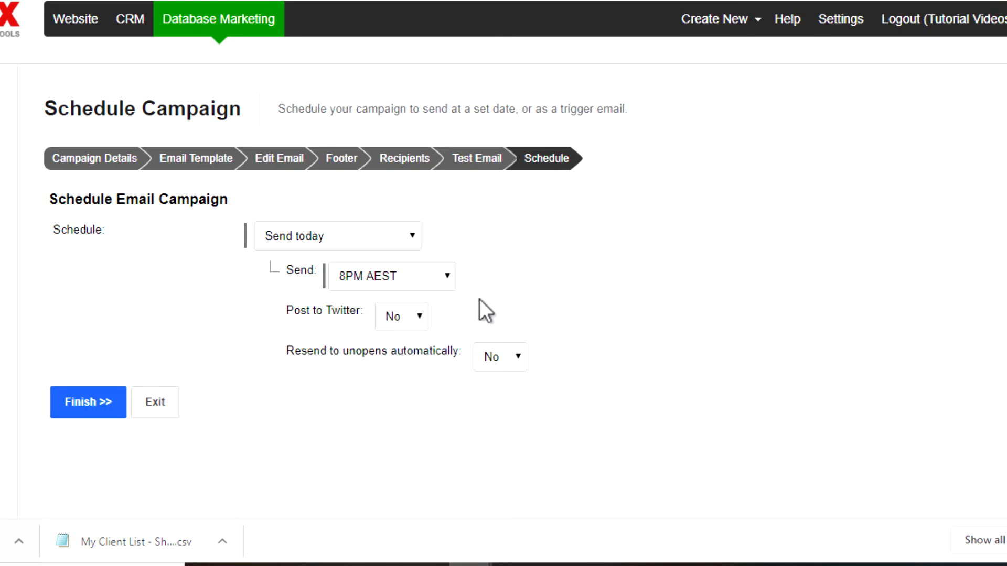
pyautogui.click(294, 234)
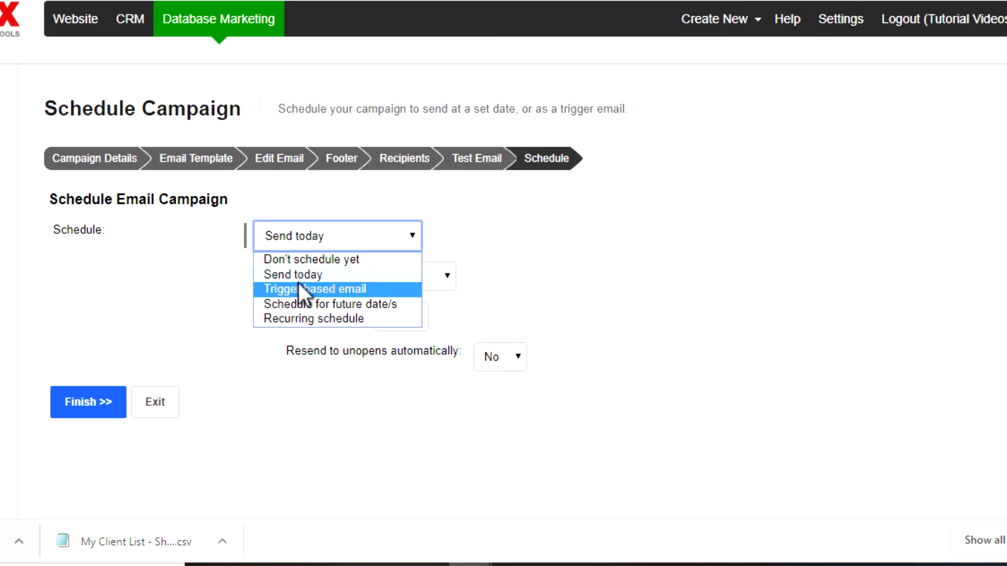
# Schedule the campaign for a future date: 8 April 2020 at 6PM AEST.
pyautogui.click(298, 304)
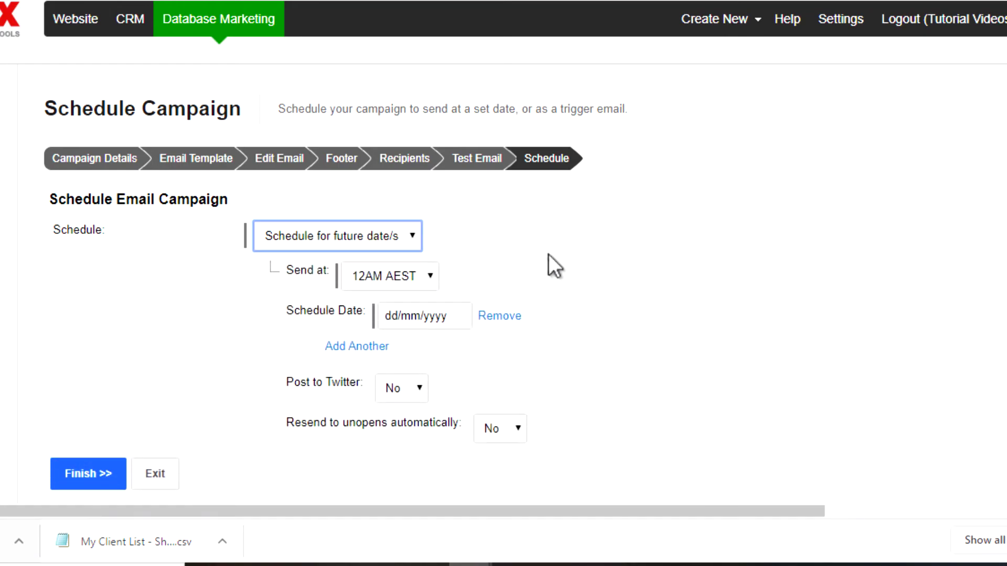
pyautogui.click(388, 281)
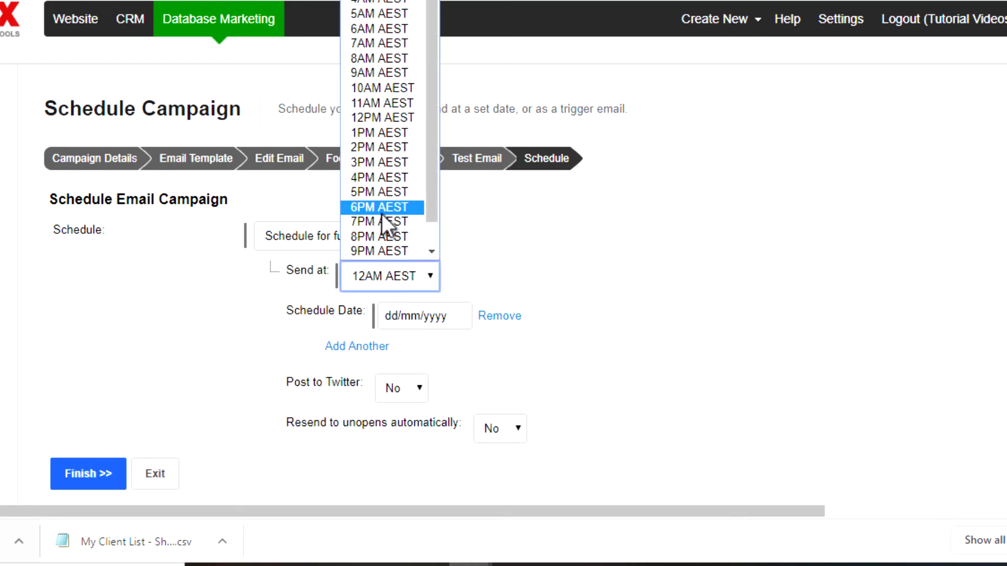
pyautogui.click(381, 210)
pyautogui.click(405, 317)
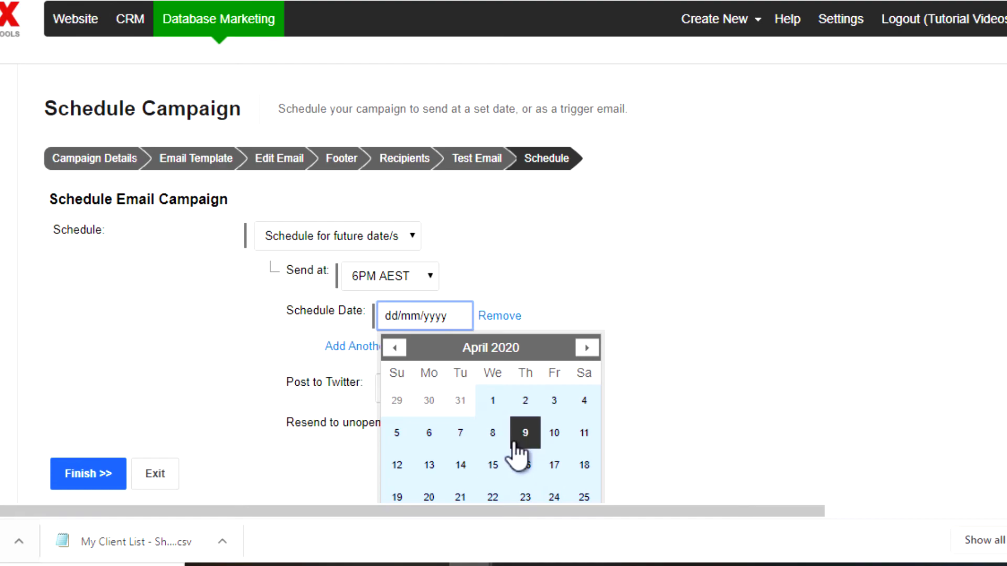
pyautogui.click(496, 431)
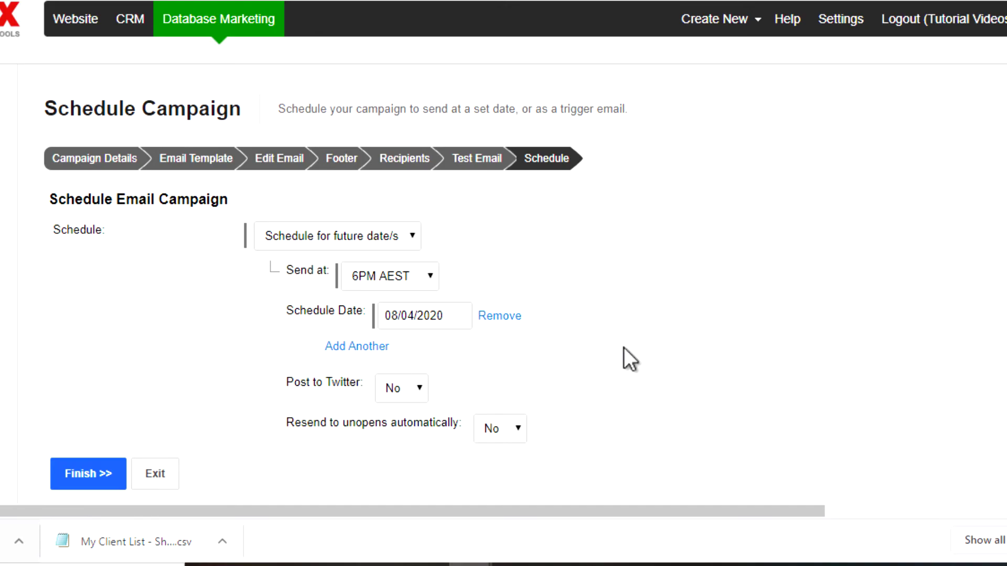
# Make the campaign a trigger-based email fired when contacts join Clients.
pyautogui.click(358, 237)
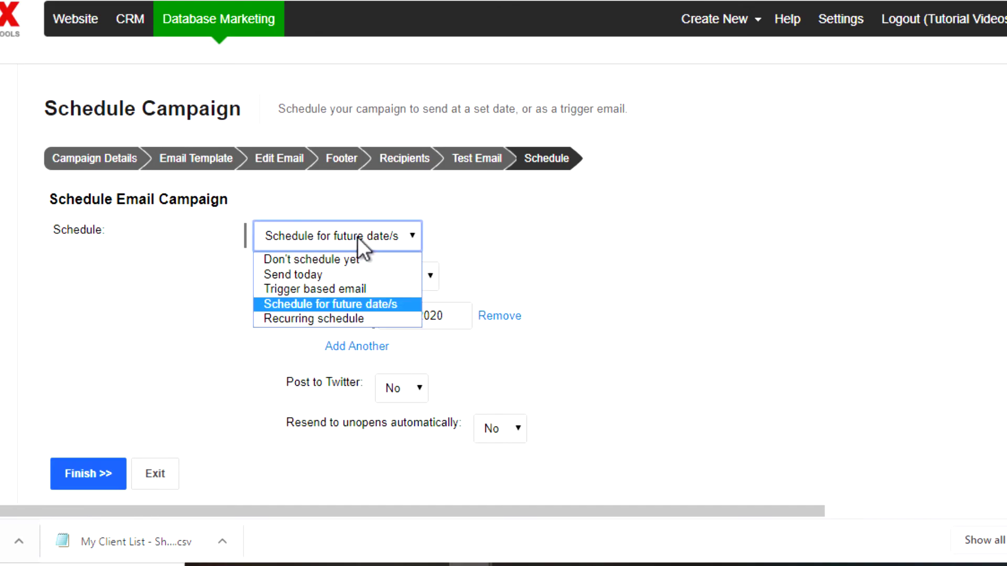
pyautogui.click(335, 291)
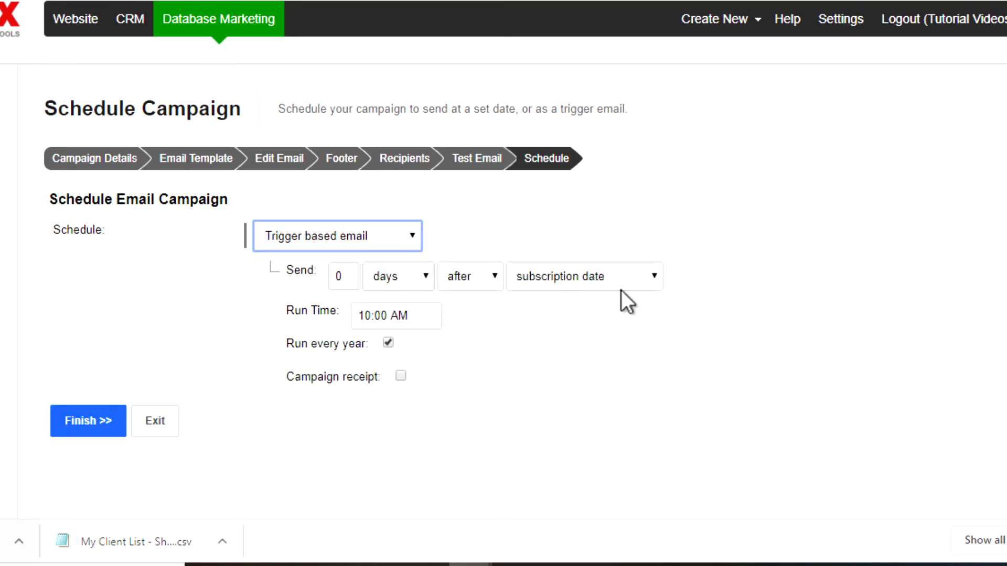
pyautogui.click(530, 274)
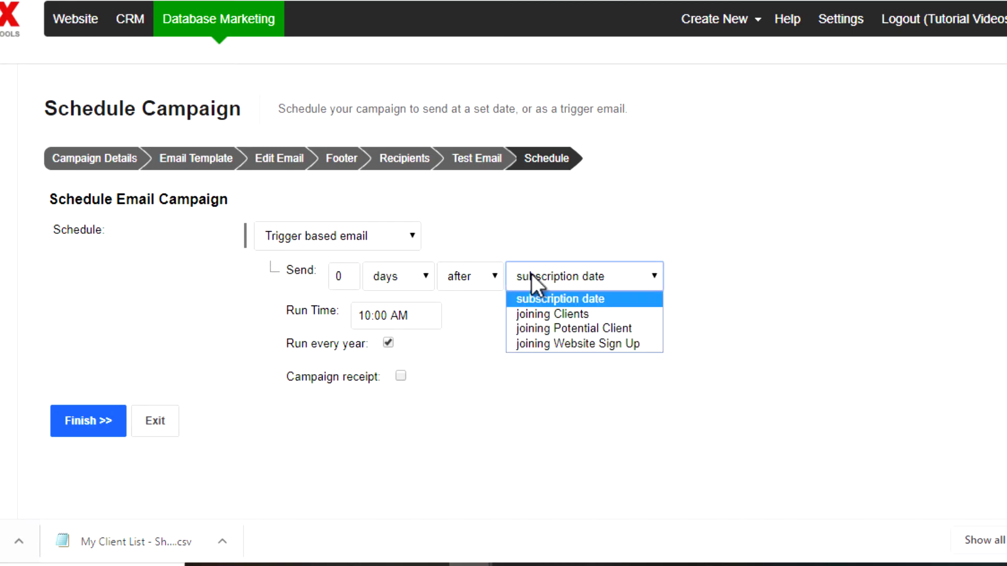
pyautogui.click(525, 313)
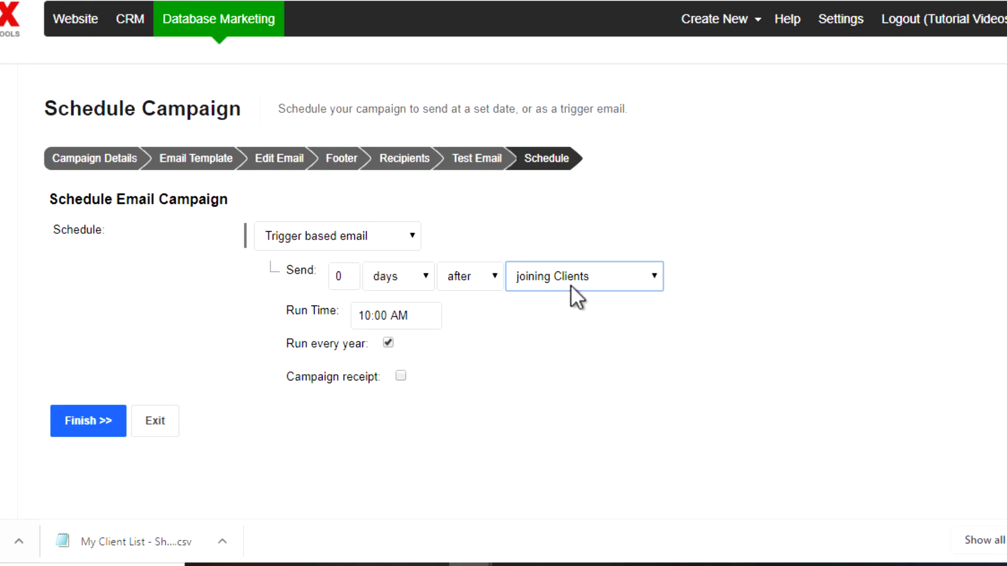
# Set the trigger delay to 1 week.
pyautogui.doubleClick(356, 273)
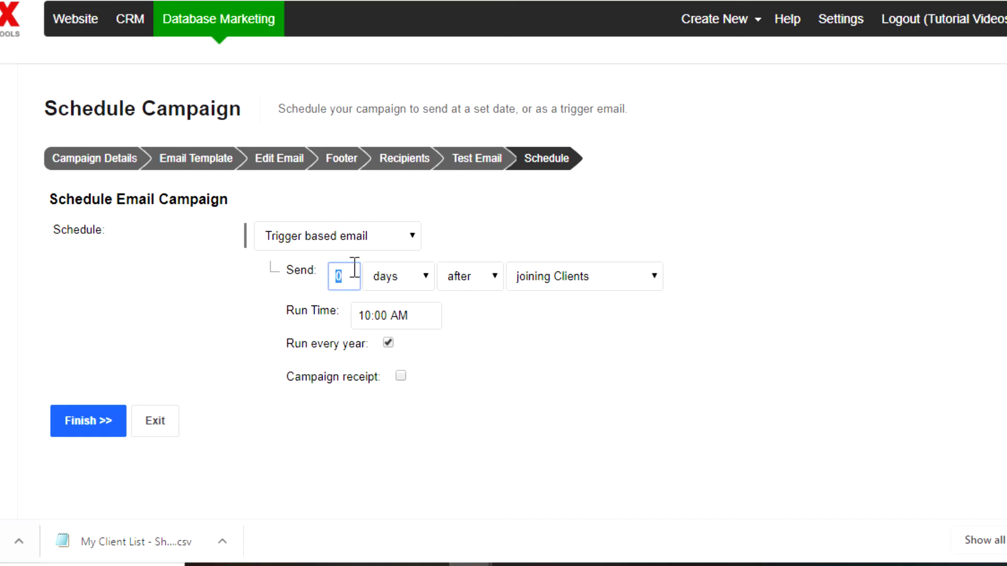
pyautogui.write('1')
pyautogui.click(395, 281)
pyautogui.click(394, 315)
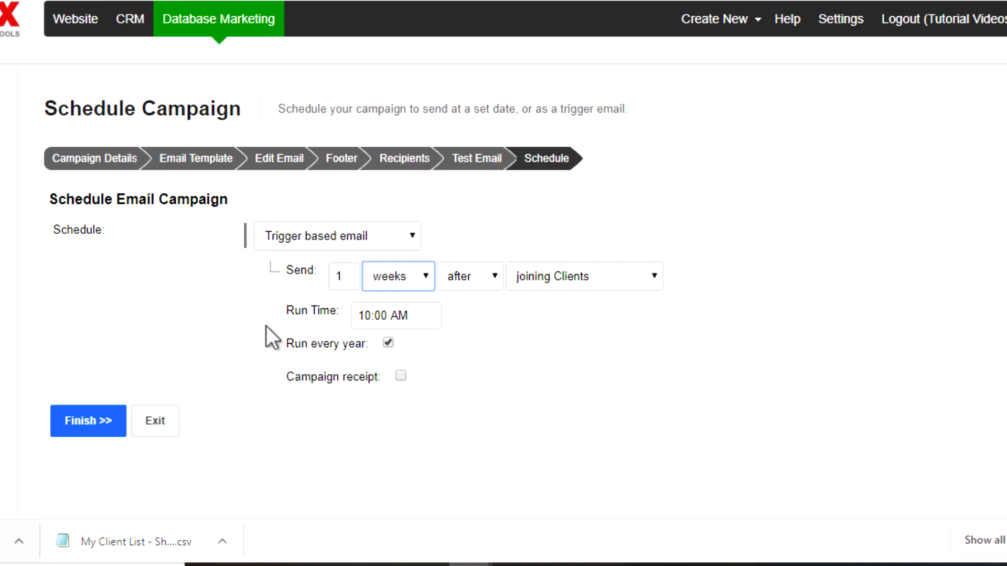
pyautogui.click(349, 241)
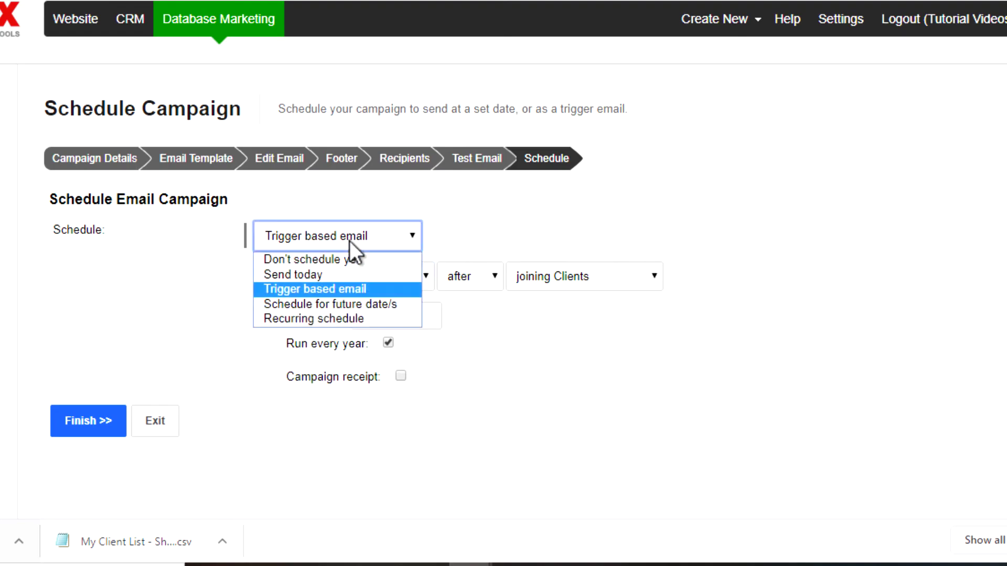
# After trying Recurring schedule, set the schedule to Send today with Send Immediately.
pyautogui.click(335, 318)
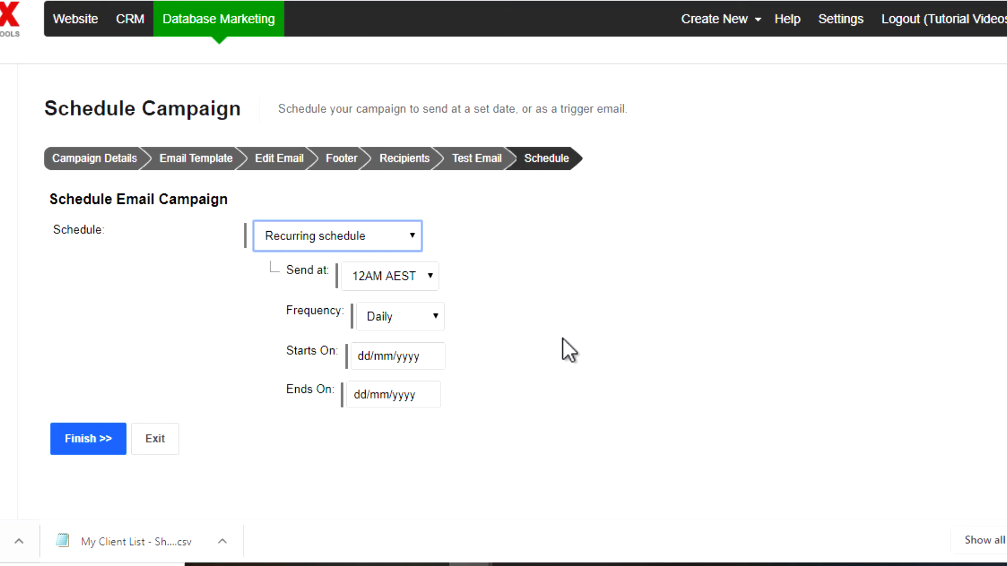
pyautogui.click(337, 238)
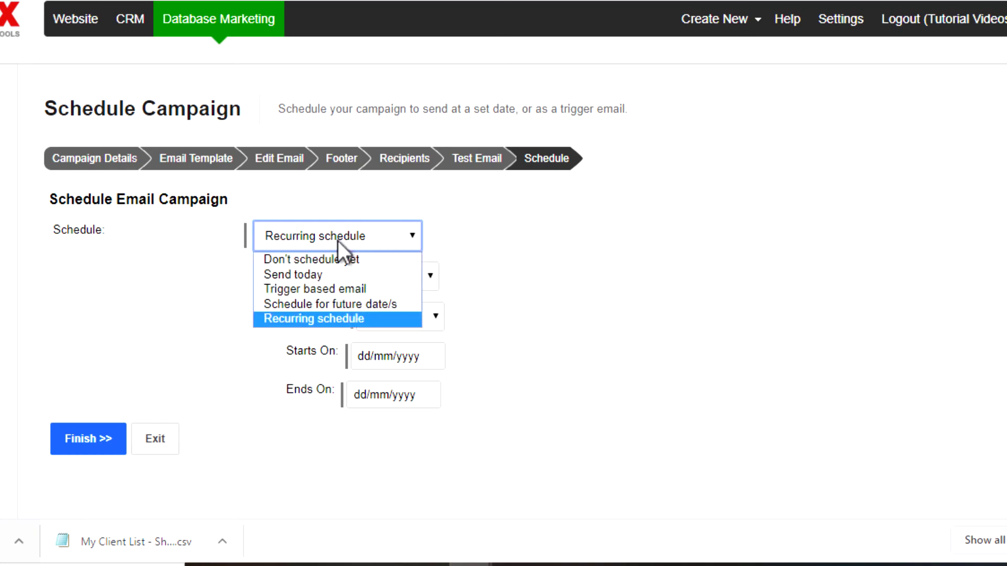
pyautogui.click(325, 272)
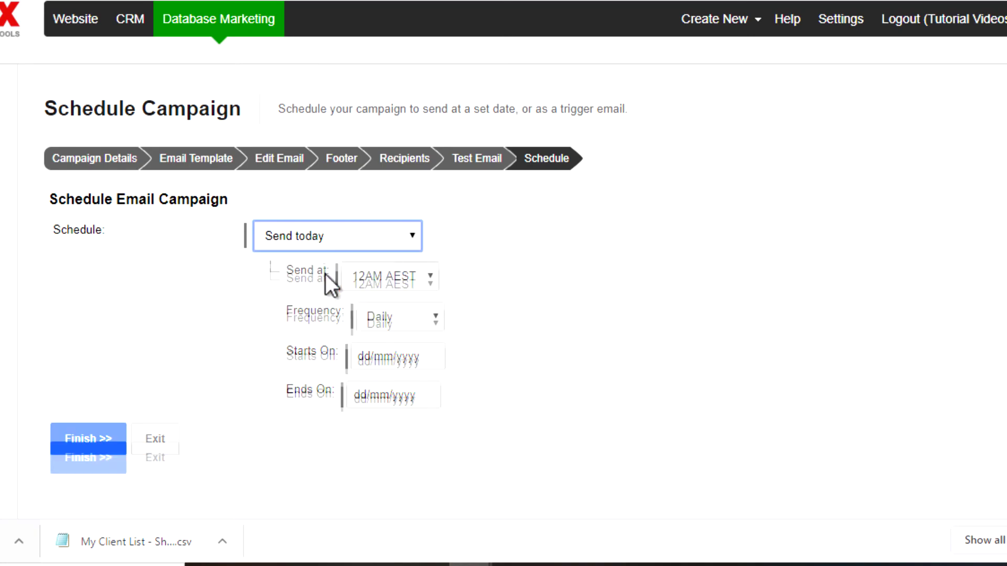
pyautogui.click(360, 276)
pyautogui.click(362, 300)
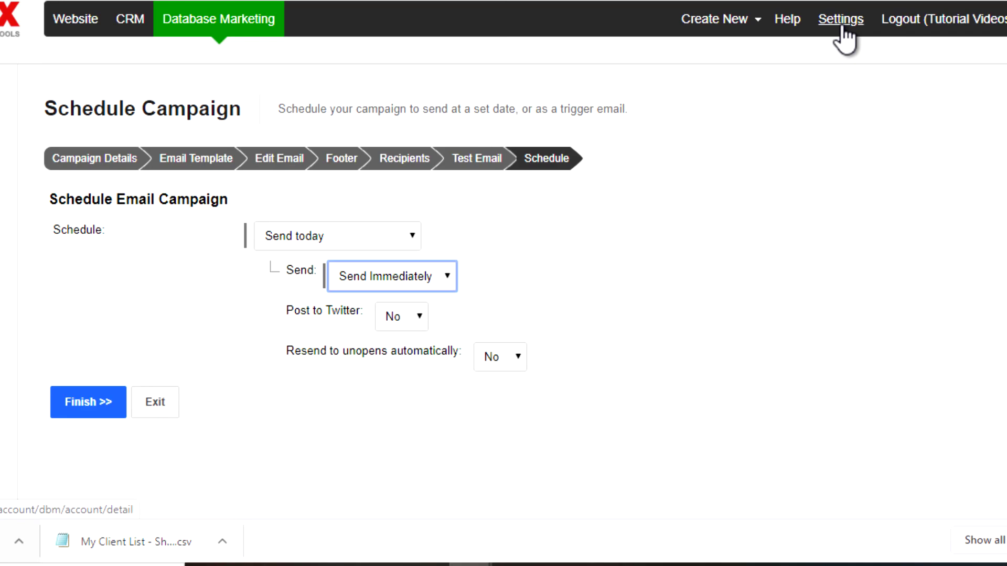
pyautogui.click(407, 317)
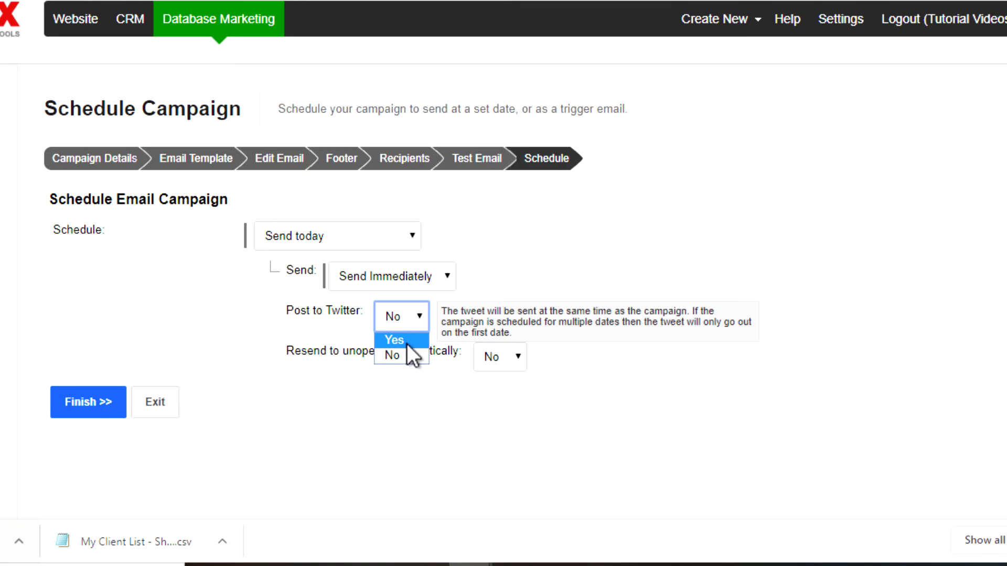
# Toggle Post to Twitter to Yes and back to No.
pyautogui.click(406, 342)
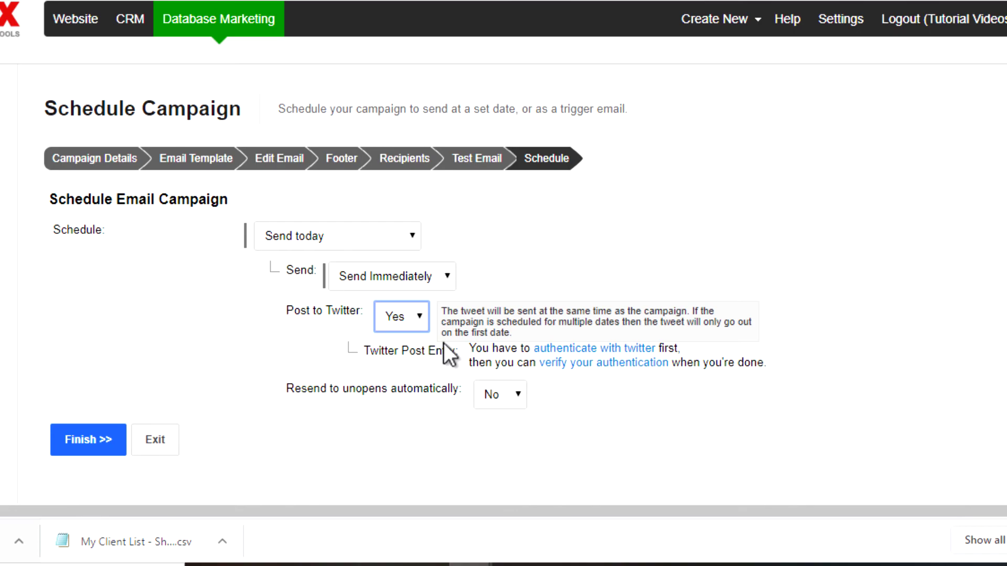
pyautogui.click(396, 323)
pyautogui.click(395, 355)
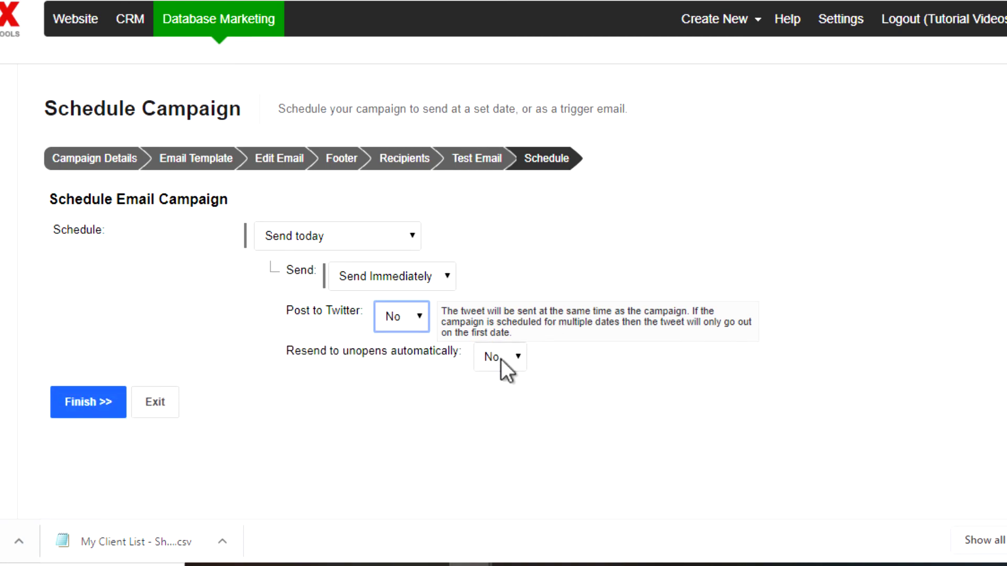
# Turn on automatic resending to unopens with a 4 Days delay.
pyautogui.click(501, 358)
pyautogui.click(499, 380)
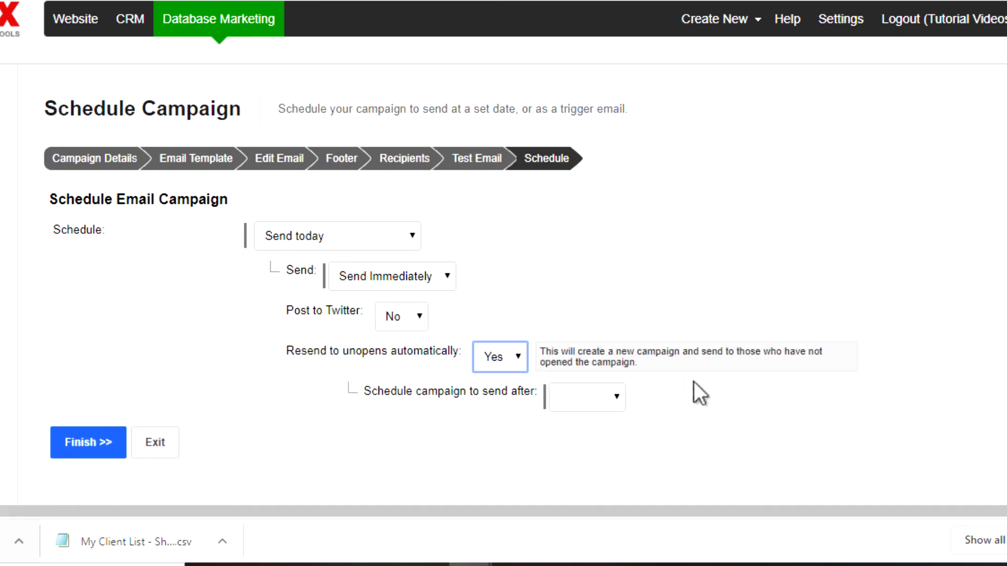
pyautogui.click(584, 399)
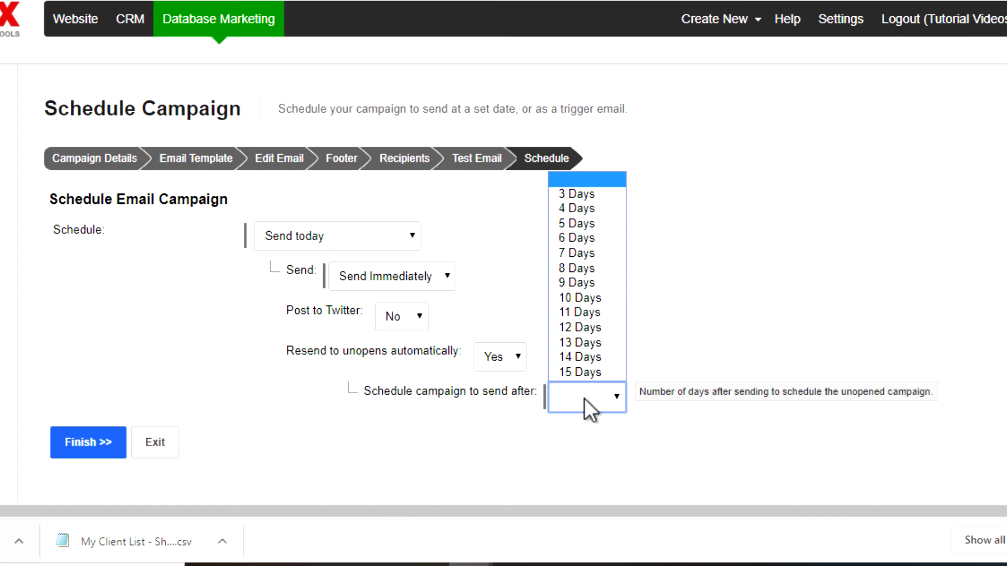
pyautogui.click(590, 211)
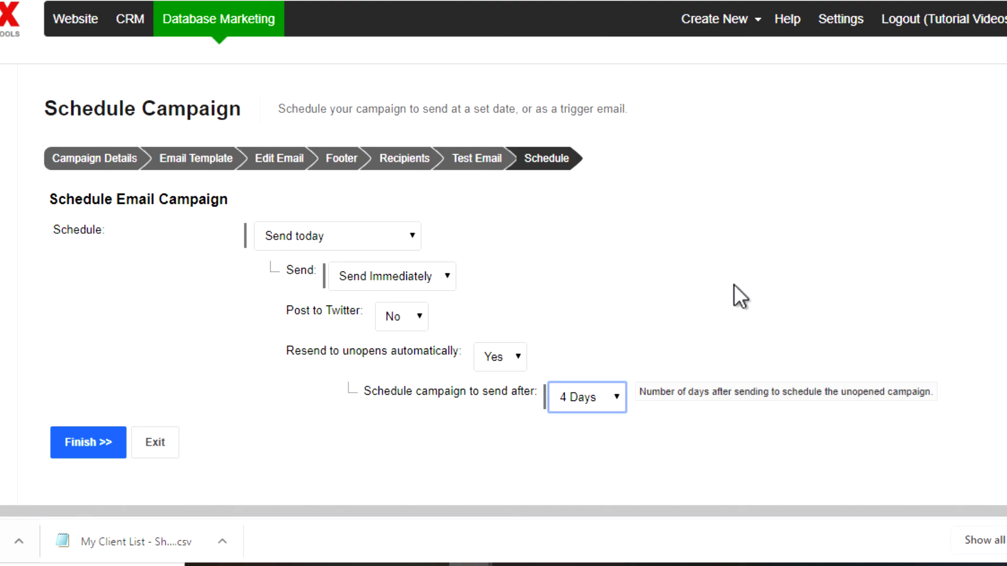
pyautogui.click(641, 290)
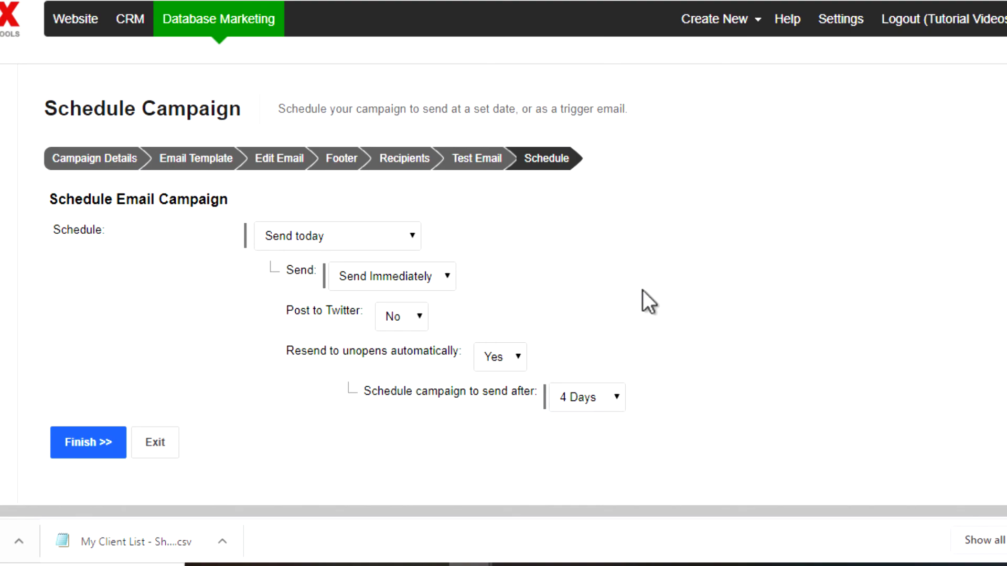
# Finish scheduling, glance at the My Client List sheet, and return to the 10-contact confirmation.
pyautogui.click(84, 446)
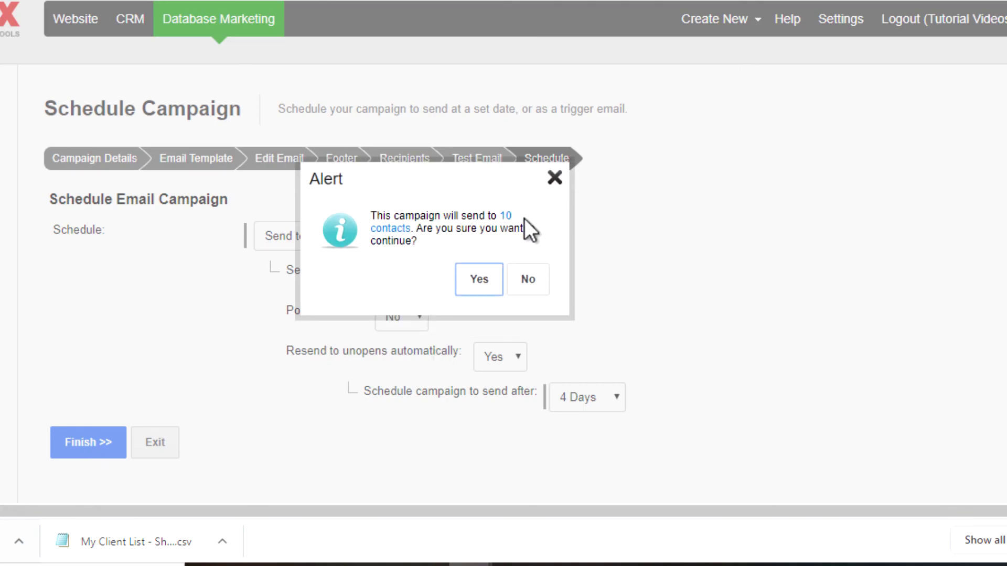
pyautogui.hotkey('ctrl', 'shift', 'Tab')
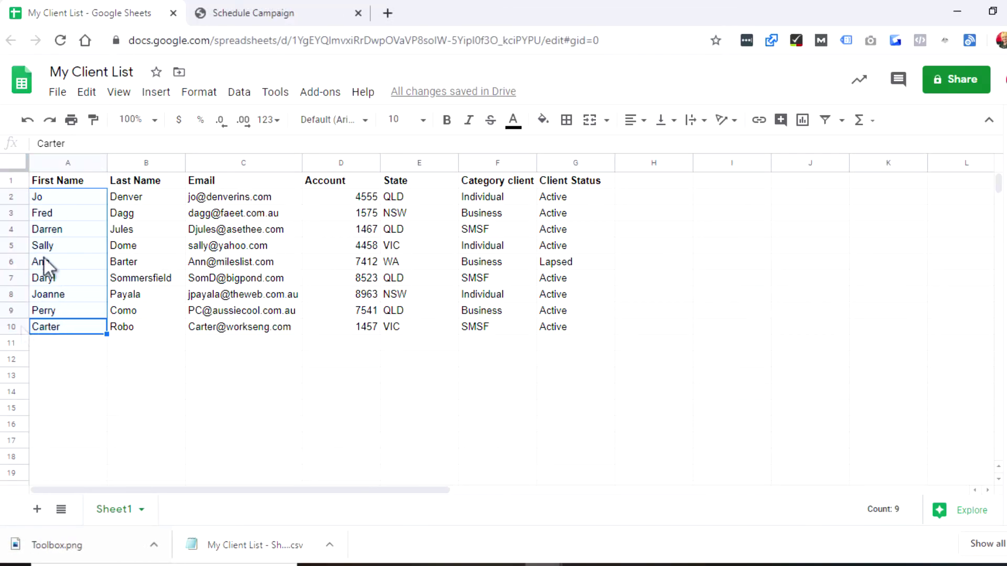
pyautogui.click(236, 15)
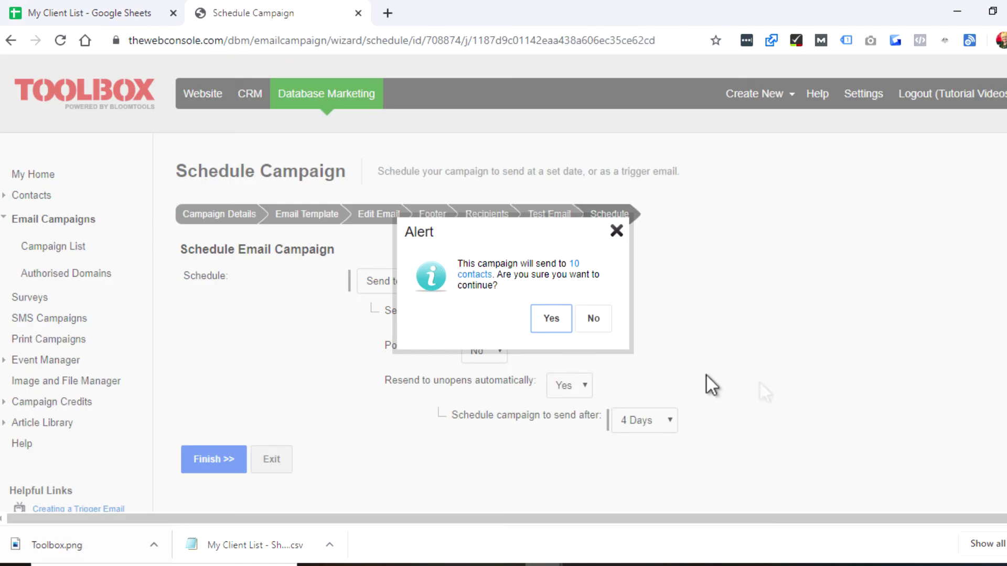